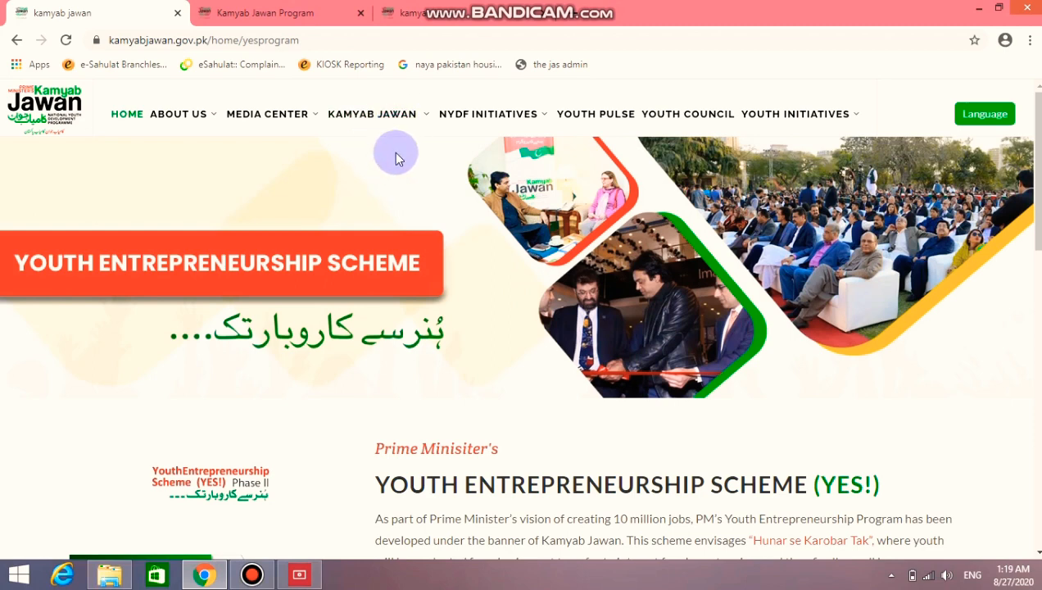
Go to the PM's Youth Entrepreneurship Scheme (YES!) page, dismiss the announcement, and start a loan application
{"action": "mouse_move", "coordinate": [408, 122]}
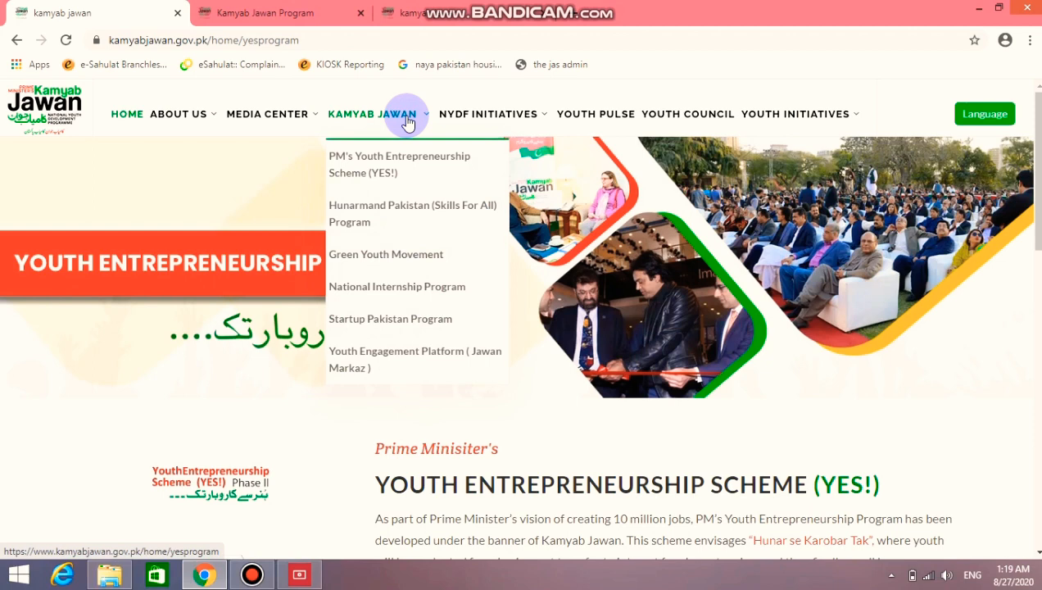
{"action": "left_click", "coordinate": [435, 163]}
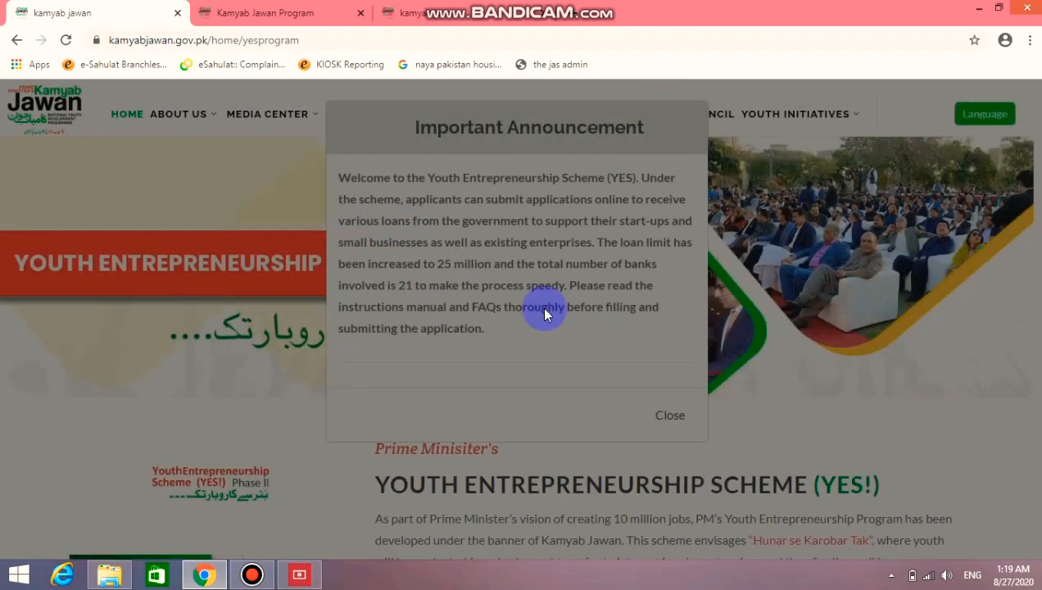
{"action": "left_click", "coordinate": [672, 416]}
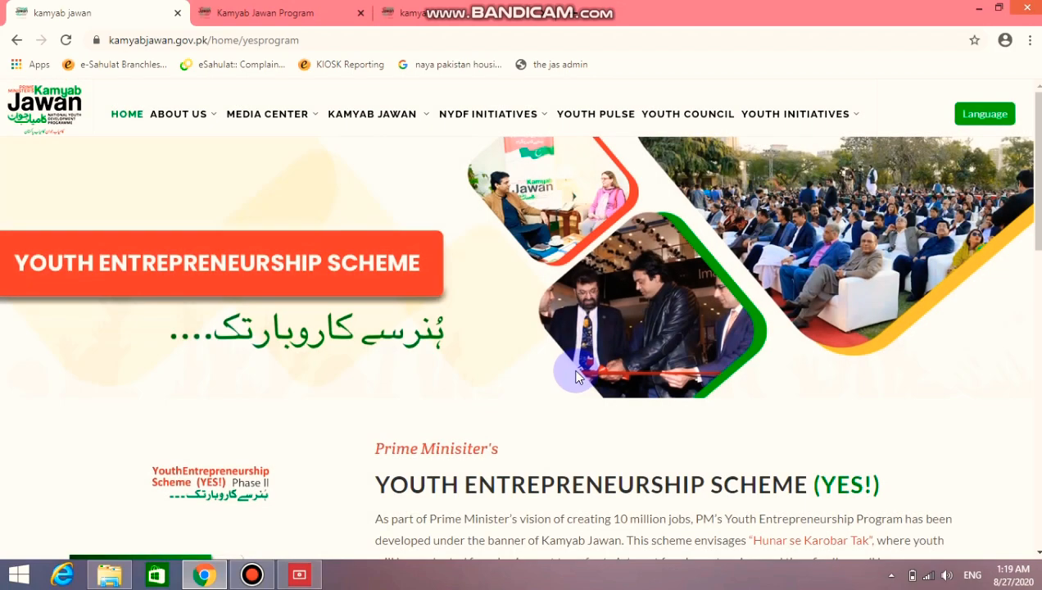
{"action": "scroll", "coordinate": [576, 374], "scroll_direction": "down", "scroll_amount": 5}
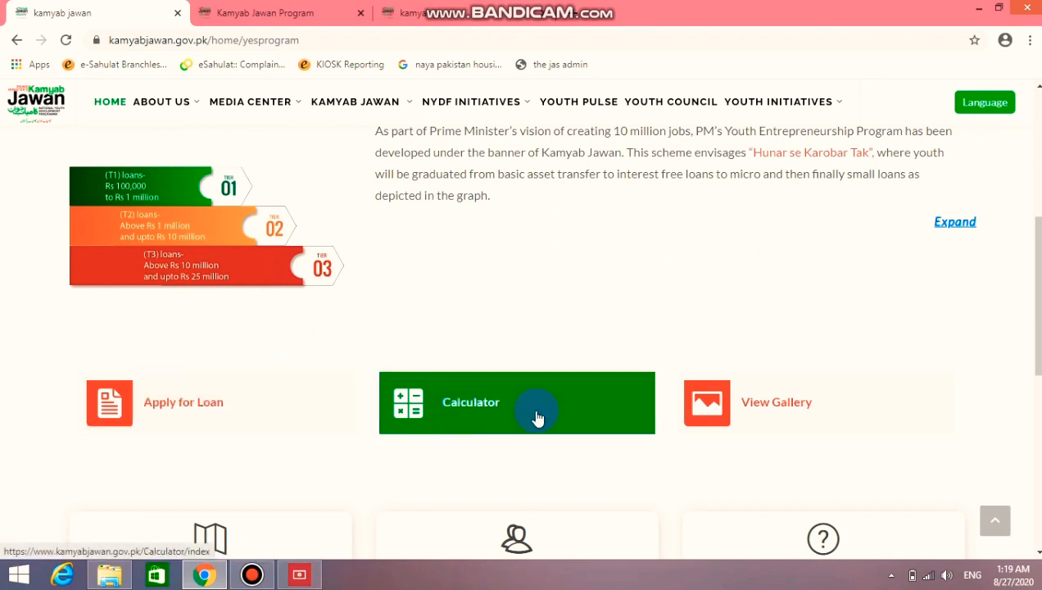
{"action": "scroll", "coordinate": [274, 360], "scroll_direction": "down", "scroll_amount": 1}
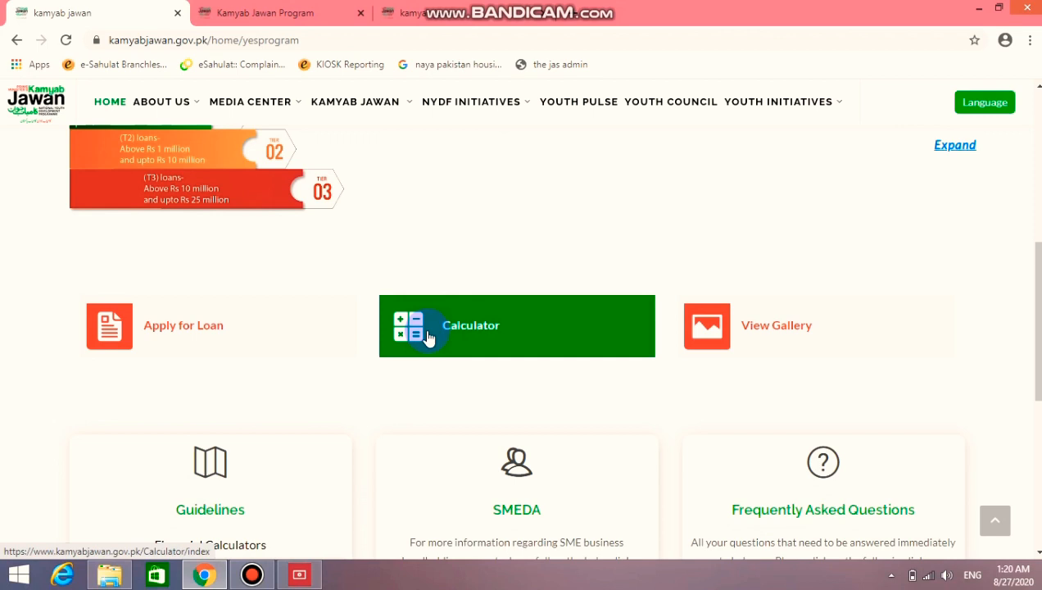
{"action": "left_click", "coordinate": [262, 330]}
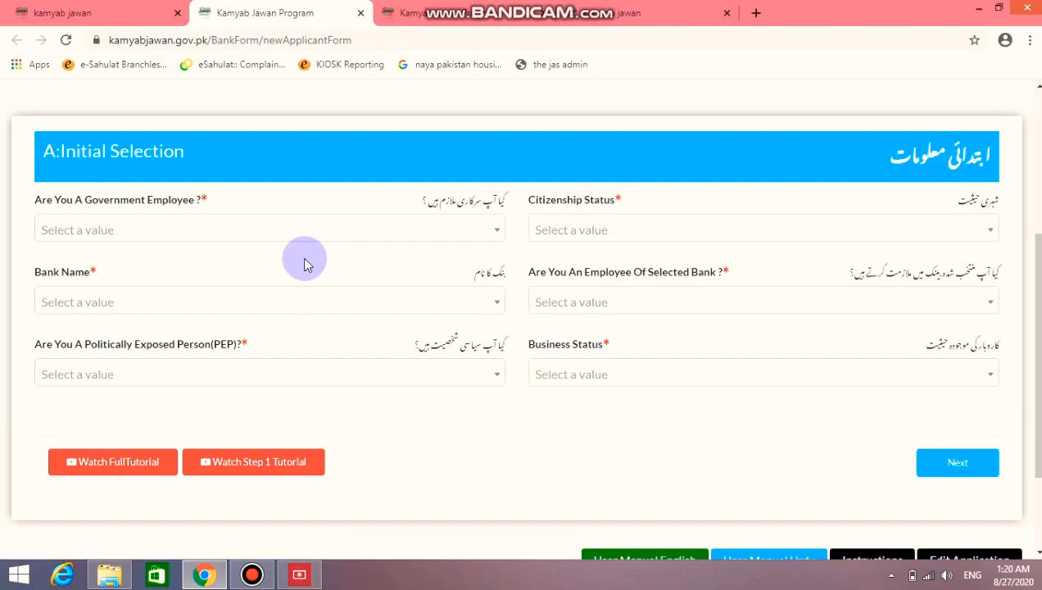
{"action": "scroll", "coordinate": [304, 263], "scroll_direction": "up", "scroll_amount": 2}
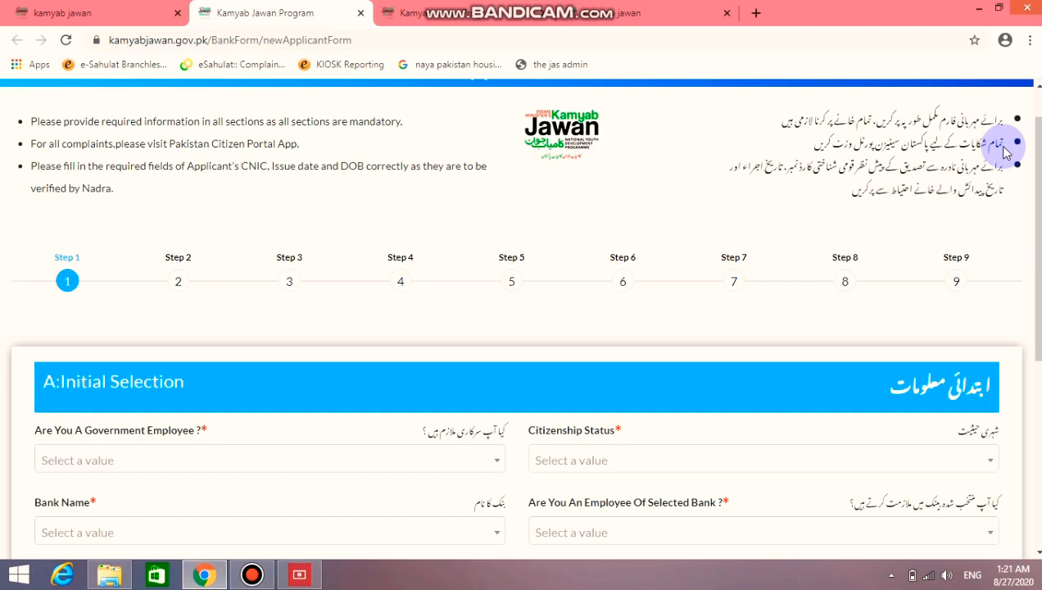
{"action": "scroll", "coordinate": [1006, 152], "scroll_direction": "down", "scroll_amount": 1}
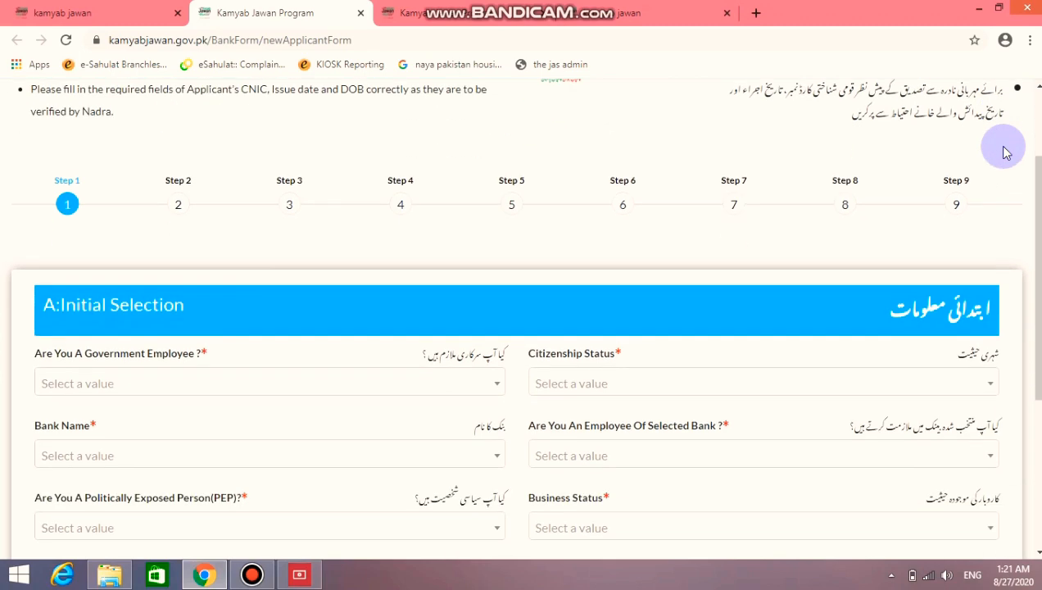
{"action": "scroll", "coordinate": [1006, 150], "scroll_direction": "up", "scroll_amount": 1}
{"action": "left_click_drag", "start_coordinate": [1004, 162], "coordinate": [846, 197]}
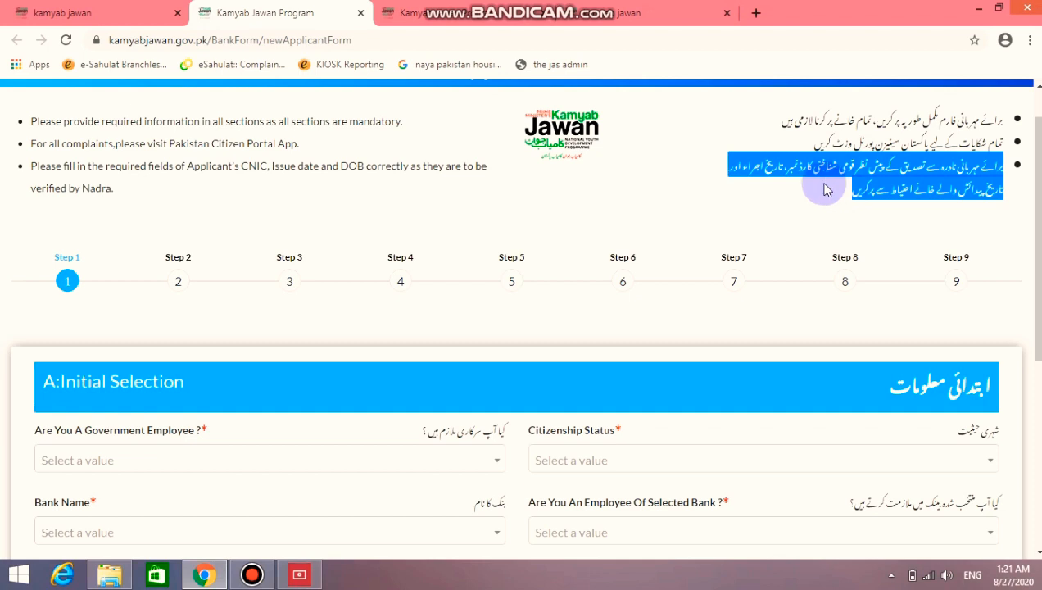
{"action": "left_click", "coordinate": [741, 176]}
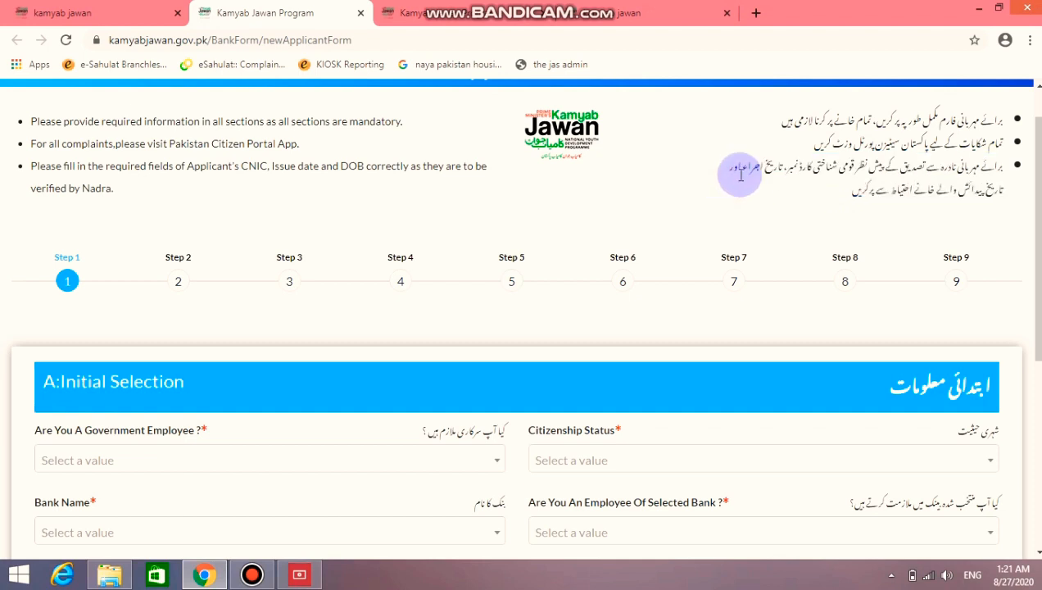
{"action": "scroll", "coordinate": [779, 164], "scroll_direction": "down", "scroll_amount": 2}
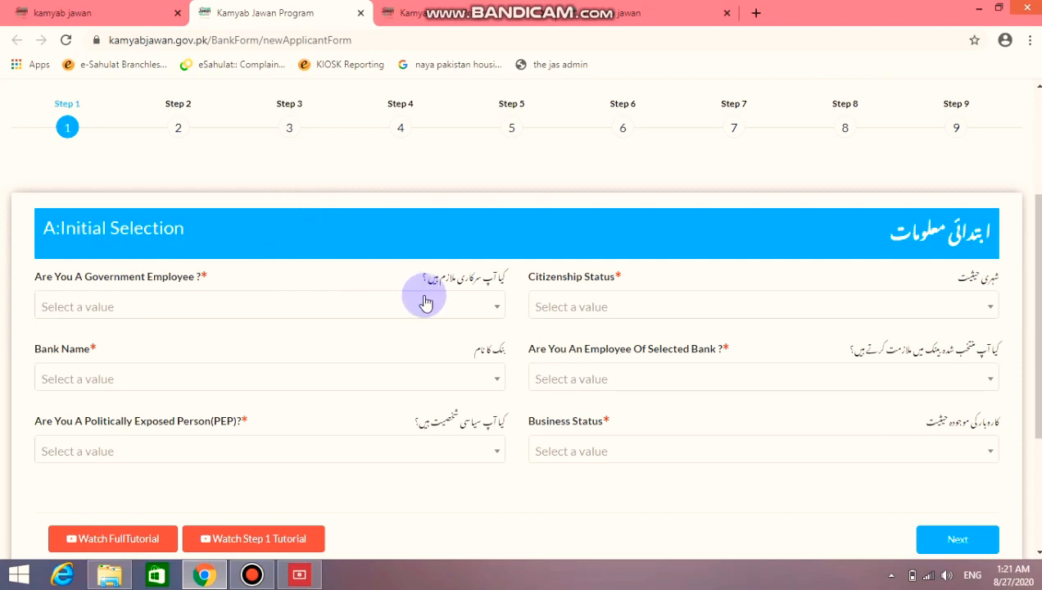
{"action": "scroll", "coordinate": [443, 282], "scroll_direction": "down", "scroll_amount": 1}
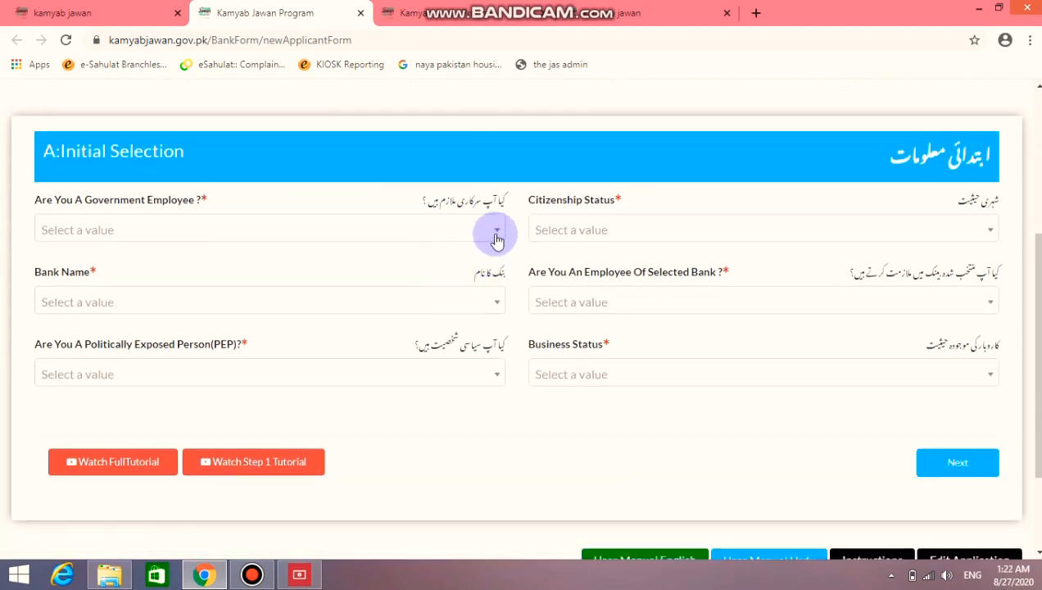
Answer No to government employee, choose MCB Islamic Bank Limited, and answer Yes to politically exposed
{"action": "left_click", "coordinate": [496, 232]}
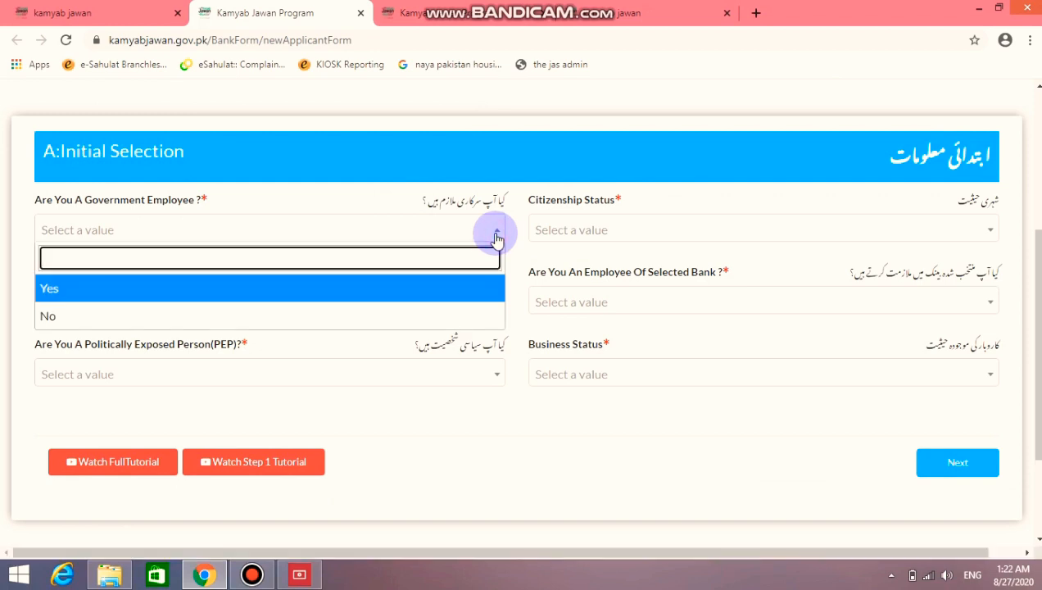
{"action": "left_click", "coordinate": [449, 314]}
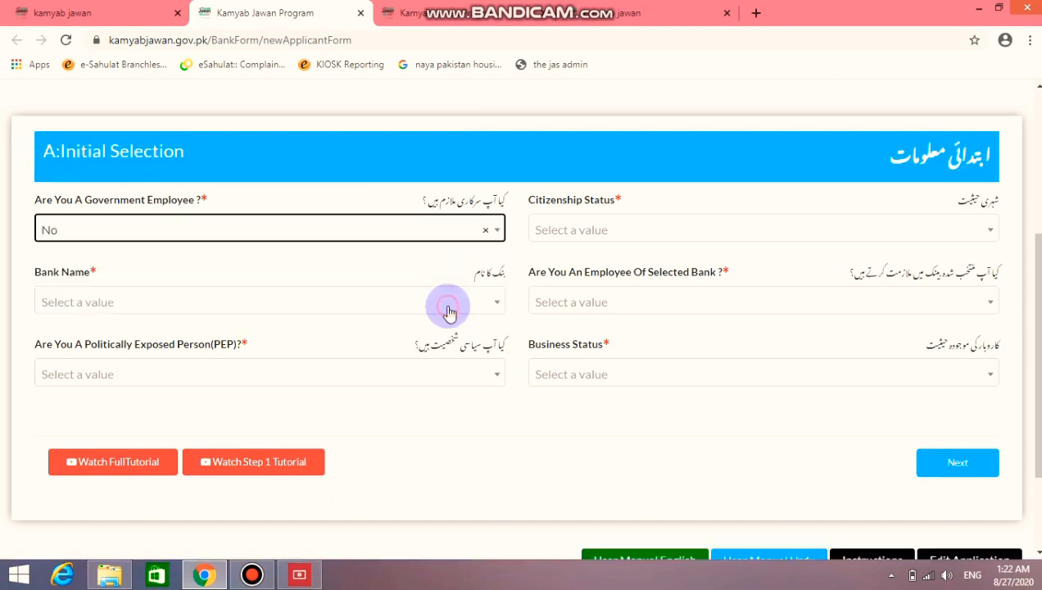
{"action": "scroll", "coordinate": [473, 301], "scroll_direction": "down", "scroll_amount": 1}
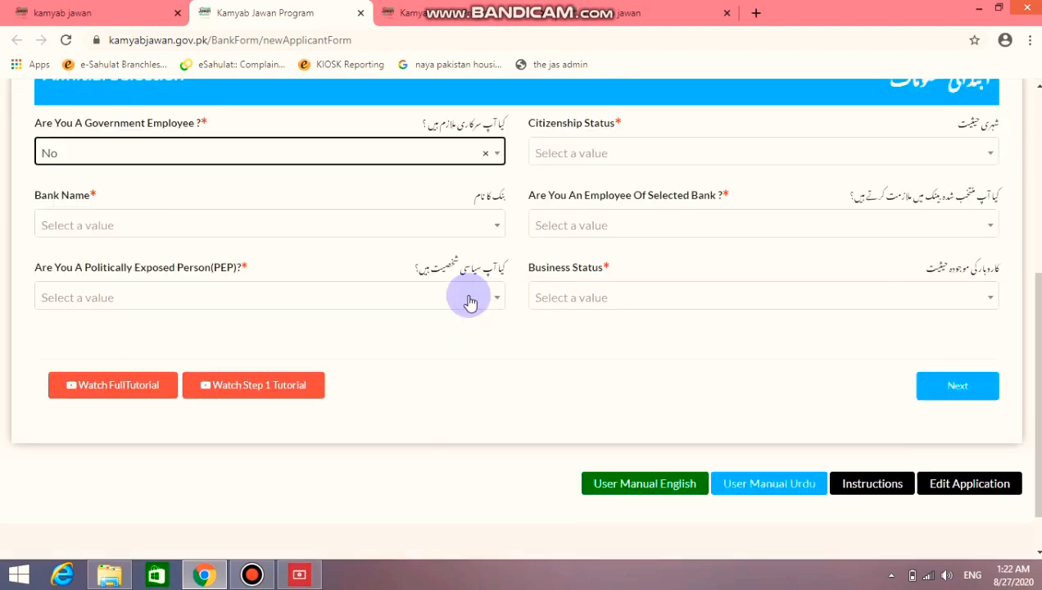
{"action": "left_click", "coordinate": [492, 225]}
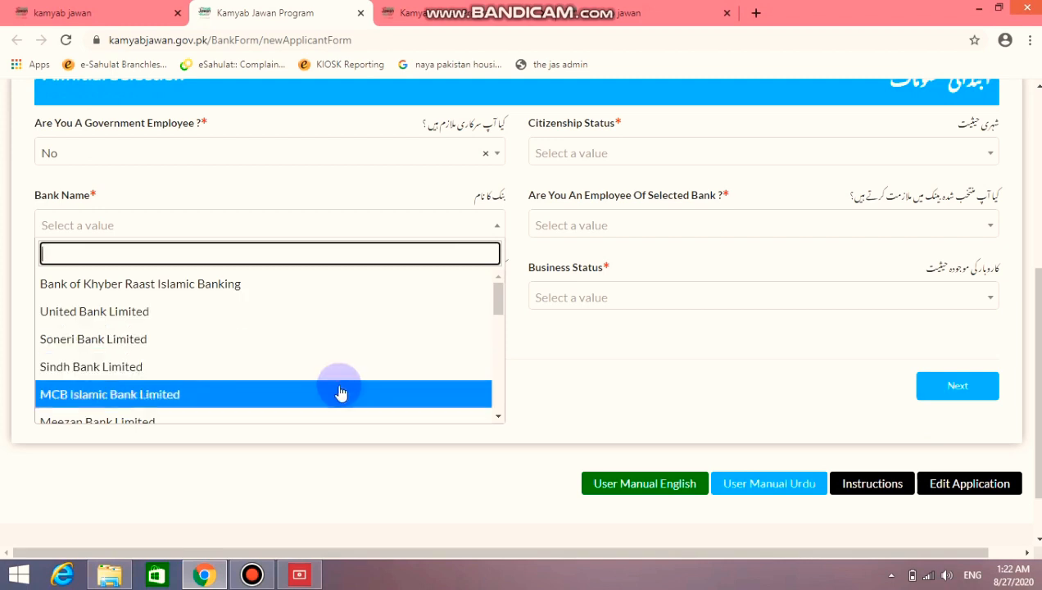
{"action": "left_click", "coordinate": [341, 393]}
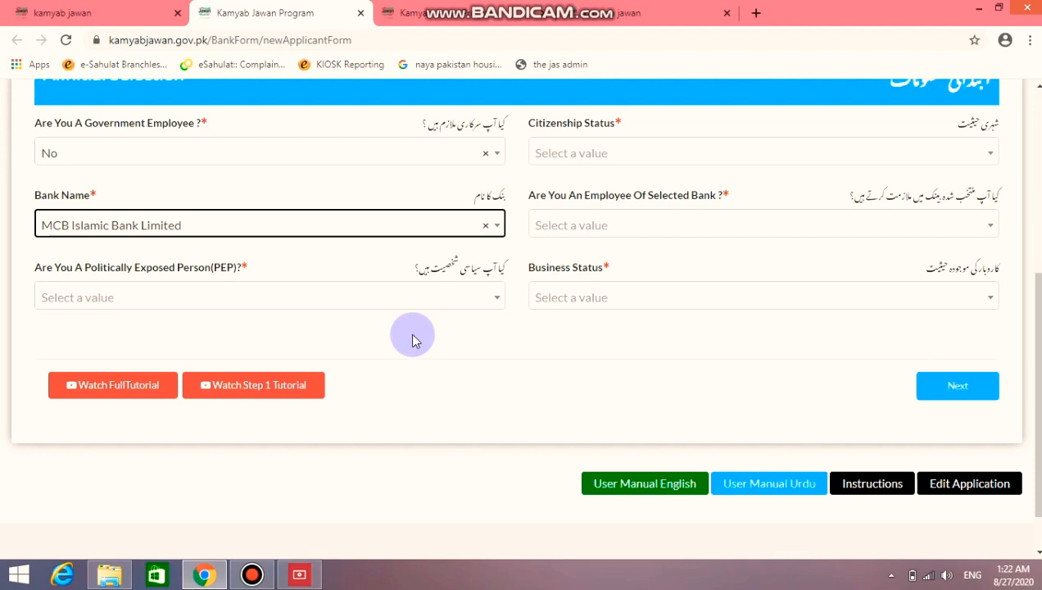
{"action": "left_click", "coordinate": [496, 302]}
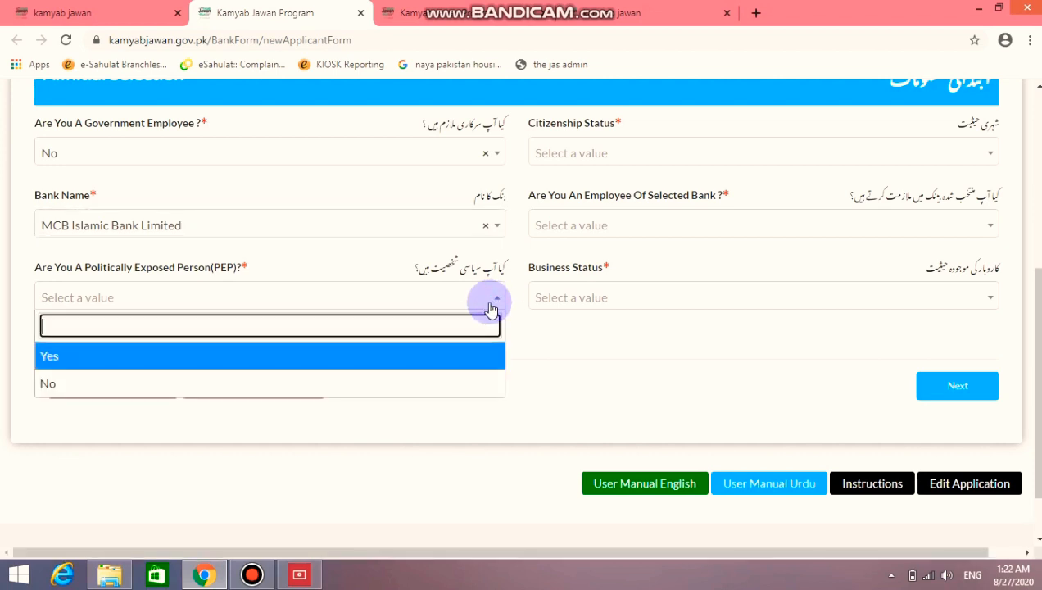
{"action": "left_click", "coordinate": [405, 359]}
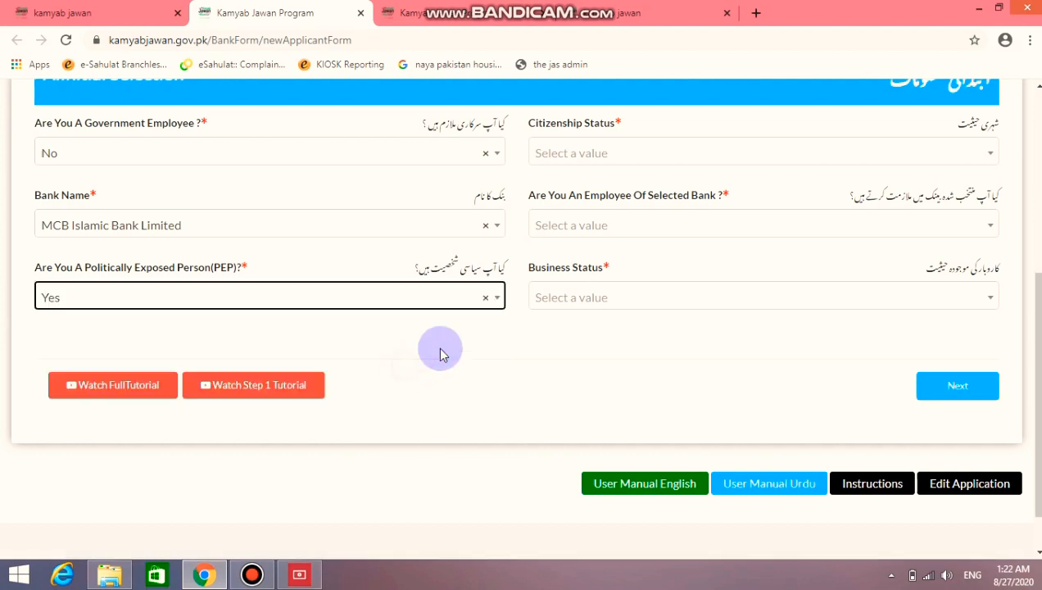
{"action": "scroll", "coordinate": [587, 315], "scroll_direction": "up", "scroll_amount": 1}
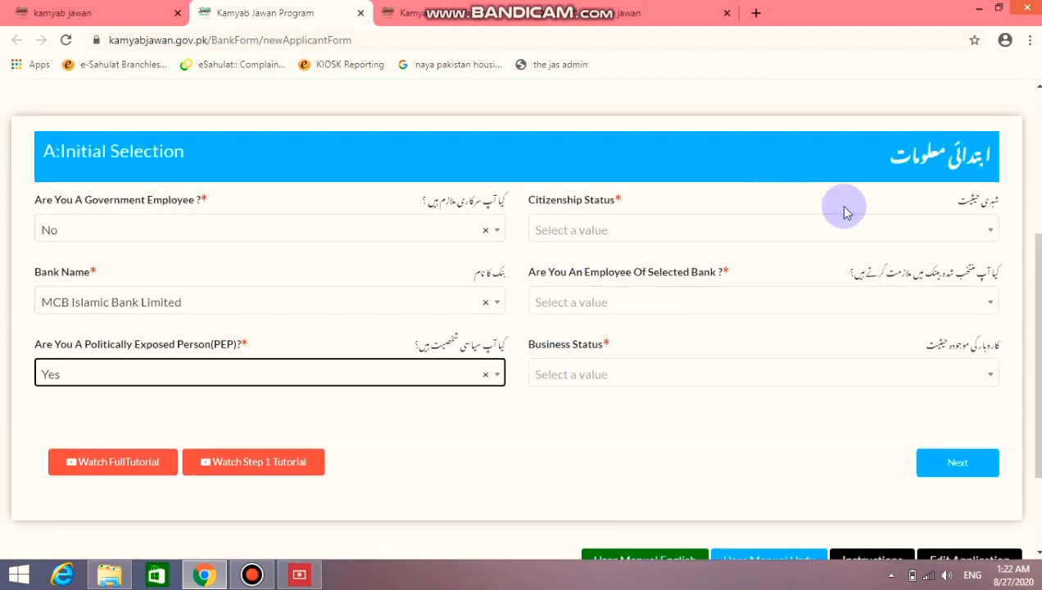
Set citizenship to Resident, bank employee to No, business status to New Business, then continue
{"action": "left_click", "coordinate": [943, 226]}
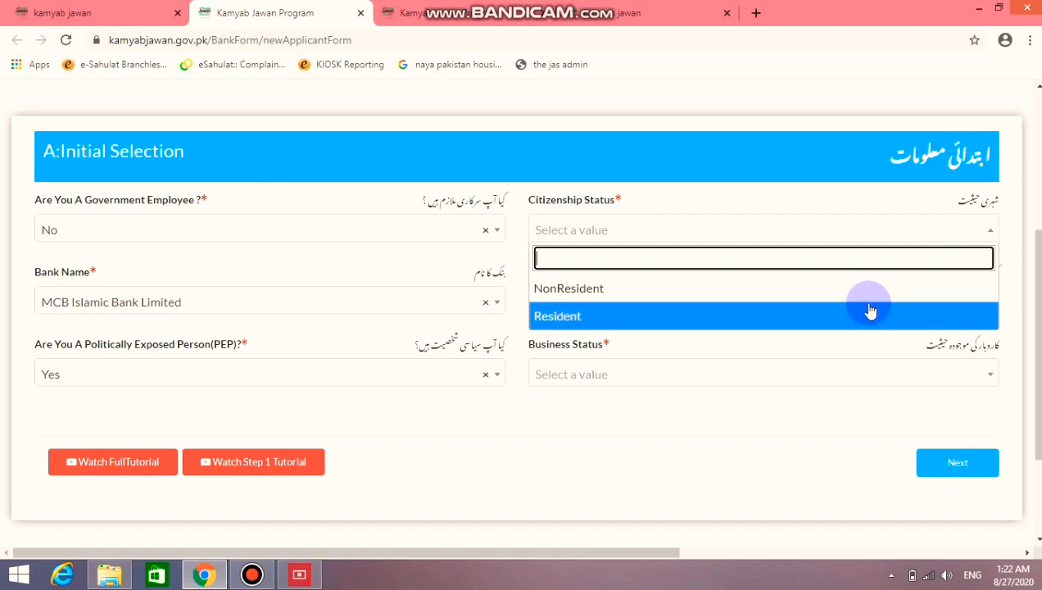
{"action": "left_click", "coordinate": [870, 312]}
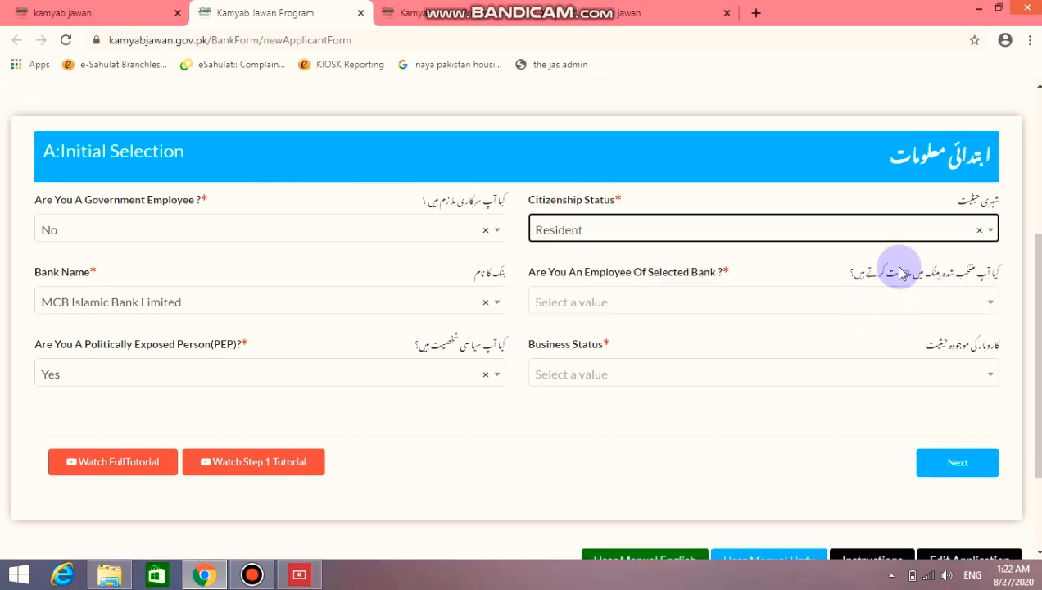
{"action": "left_click", "coordinate": [948, 238]}
{"action": "left_click", "coordinate": [867, 293]}
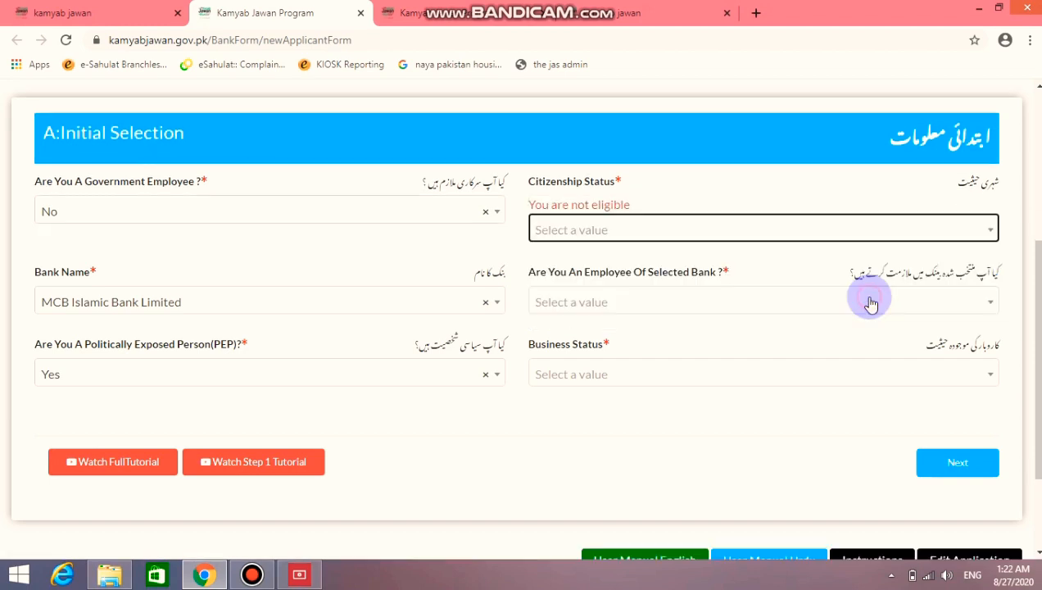
{"action": "left_click", "coordinate": [906, 231]}
{"action": "left_click", "coordinate": [885, 315]}
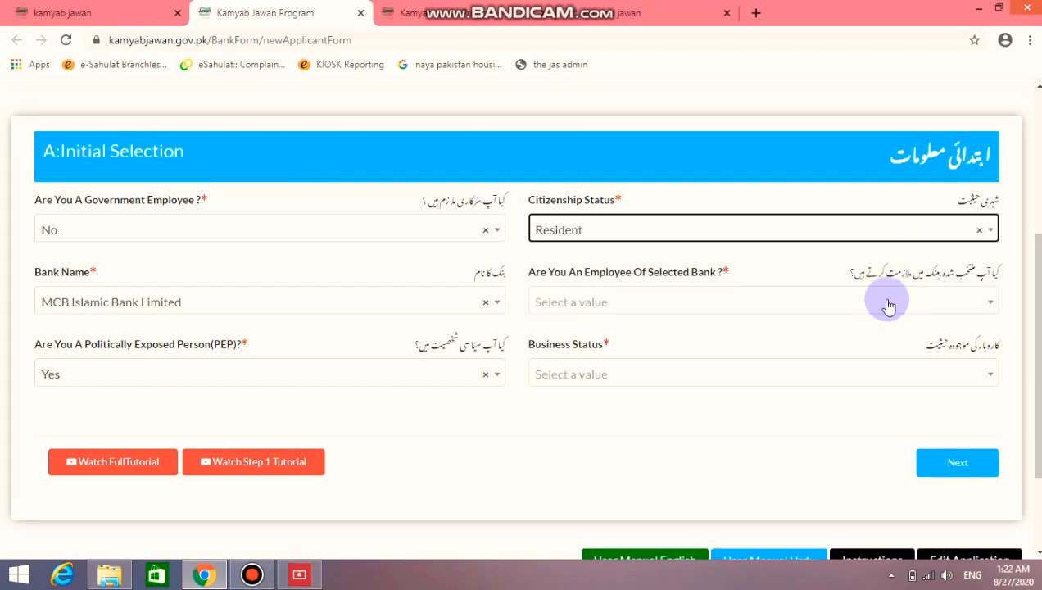
{"action": "left_click", "coordinate": [932, 314]}
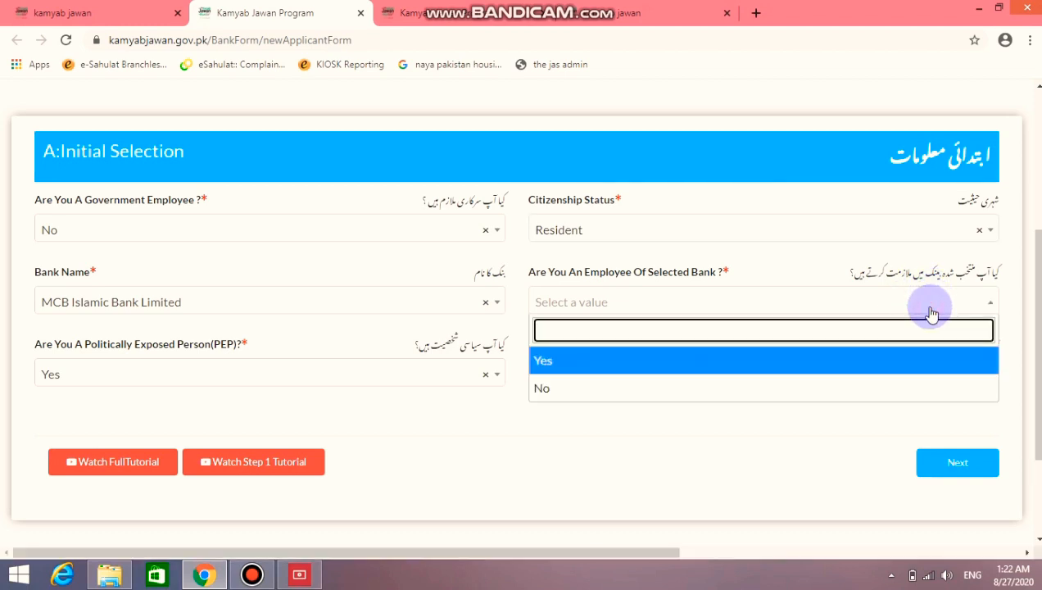
{"action": "left_click", "coordinate": [918, 390]}
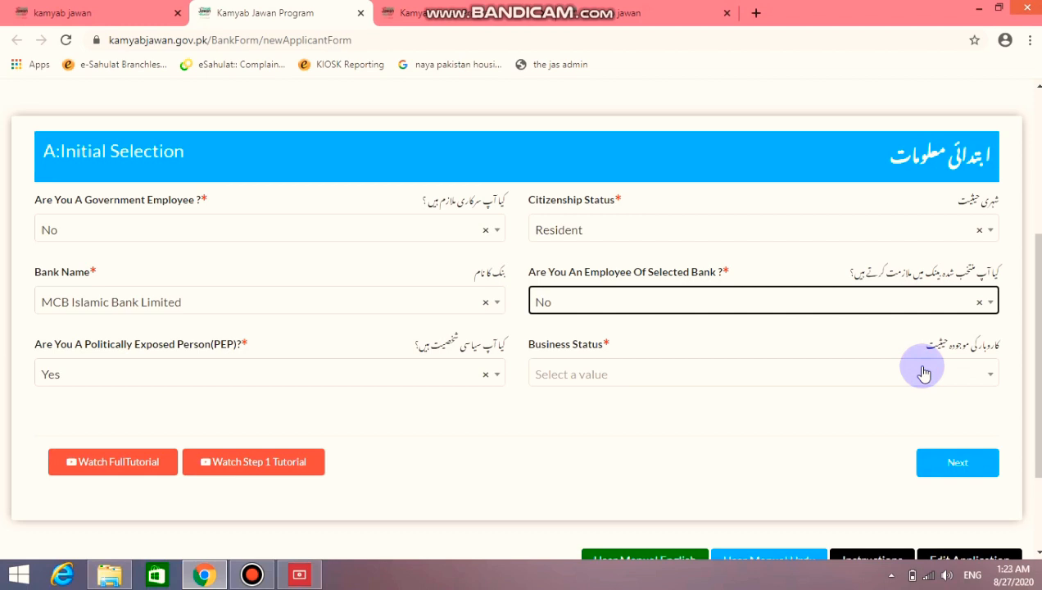
{"action": "scroll", "coordinate": [899, 330], "scroll_direction": "down", "scroll_amount": 1}
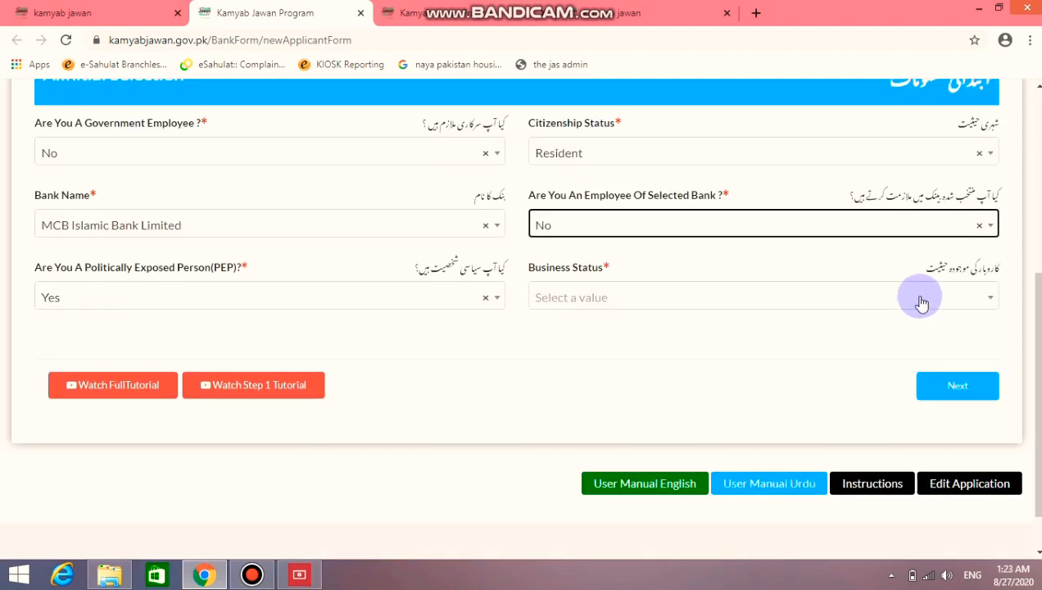
{"action": "left_click", "coordinate": [921, 303]}
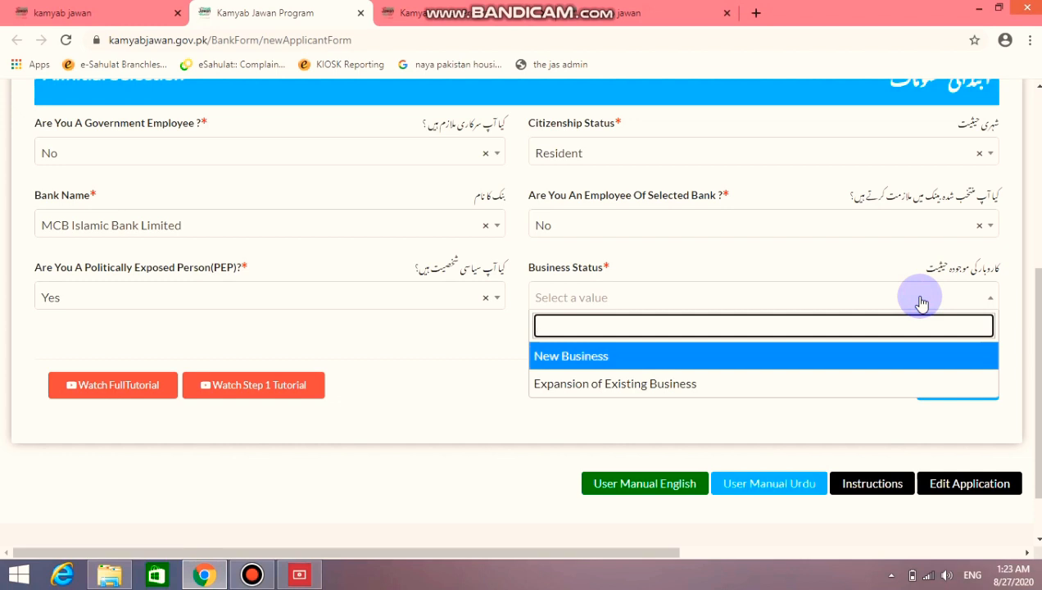
{"action": "left_click", "coordinate": [875, 369]}
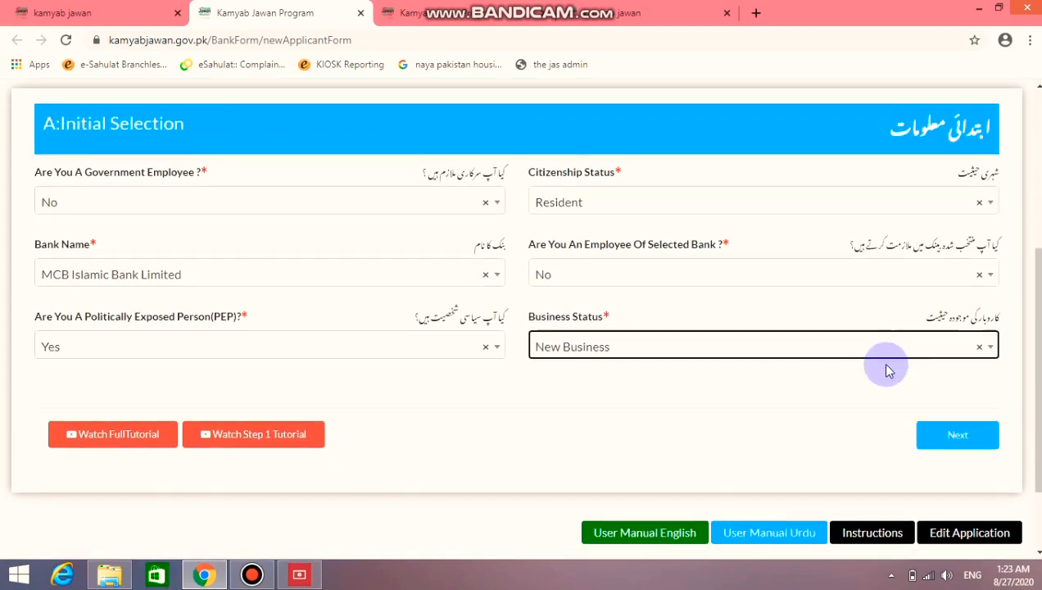
{"action": "left_click", "coordinate": [944, 383]}
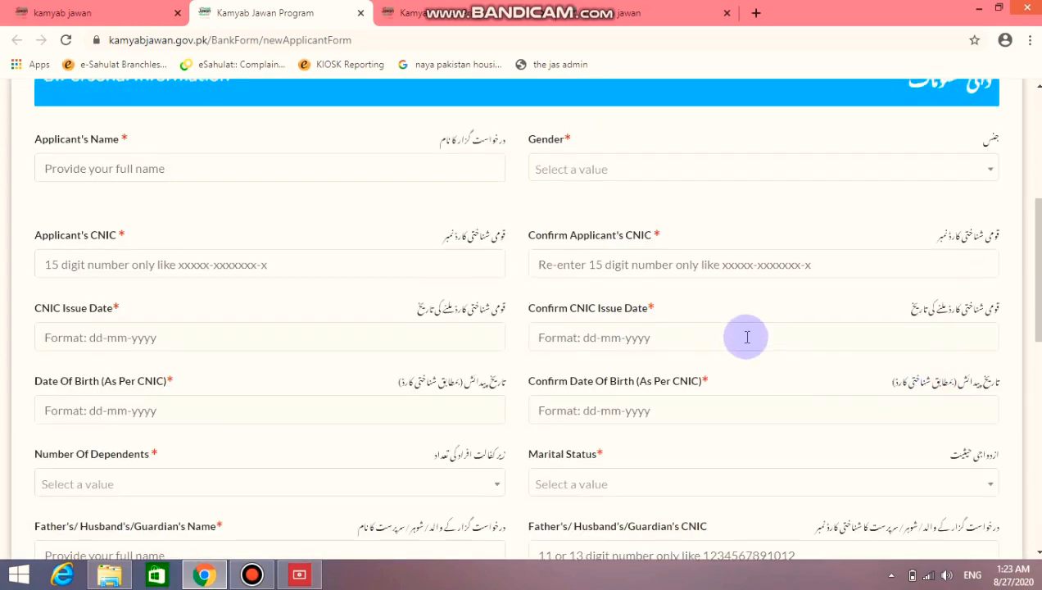
Enter the applicant's name and CNIC number in Personal Information
{"action": "scroll", "coordinate": [762, 311], "scroll_direction": "up", "scroll_amount": 1}
{"action": "scroll", "coordinate": [779, 284], "scroll_direction": "up", "scroll_amount": 3}
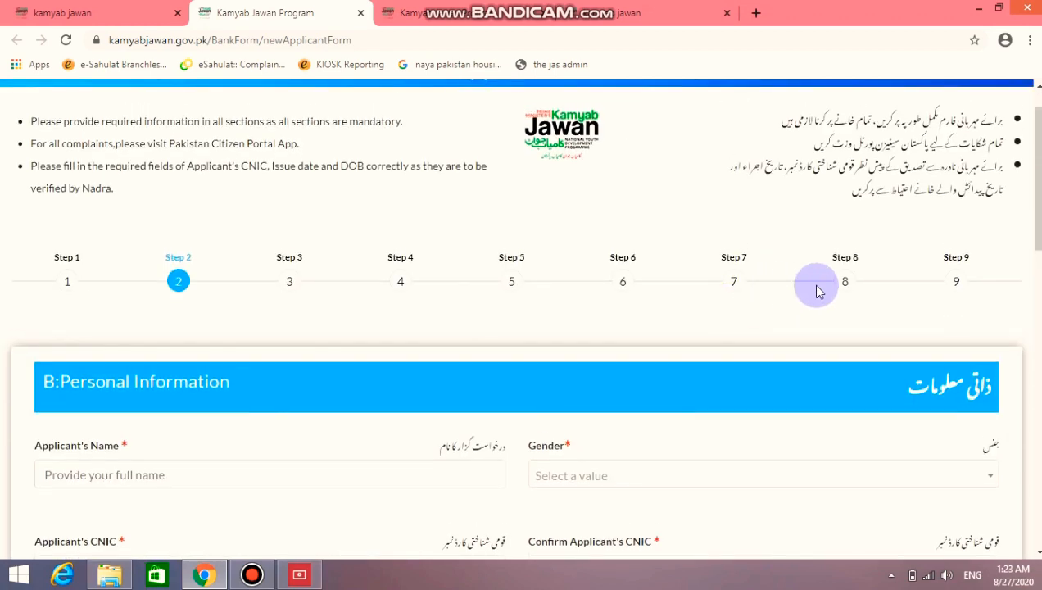
{"action": "scroll", "coordinate": [808, 298], "scroll_direction": "down", "scroll_amount": 2}
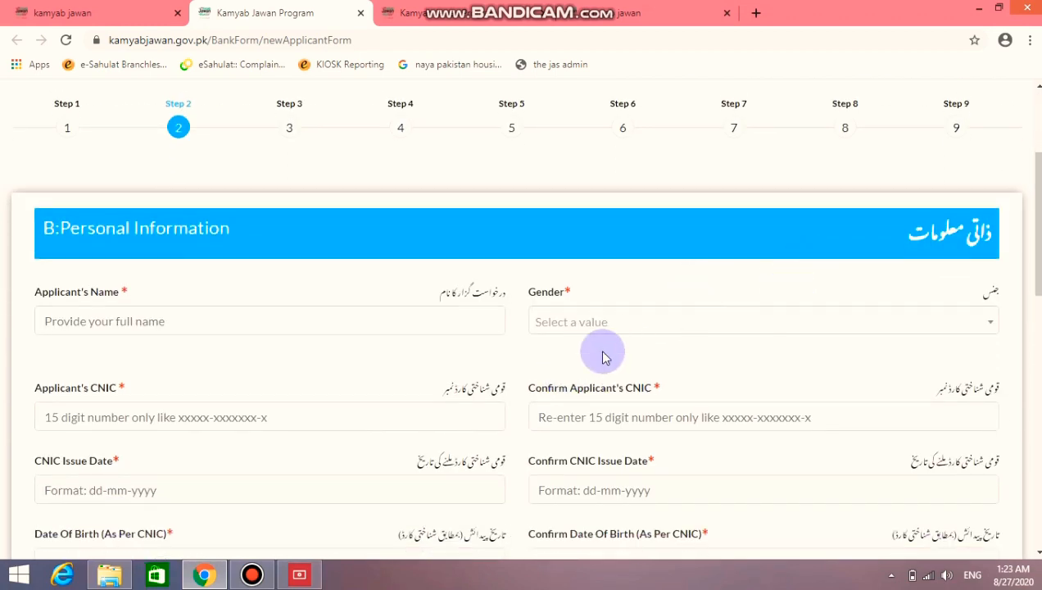
{"action": "scroll", "coordinate": [614, 344], "scroll_direction": "down", "scroll_amount": 1}
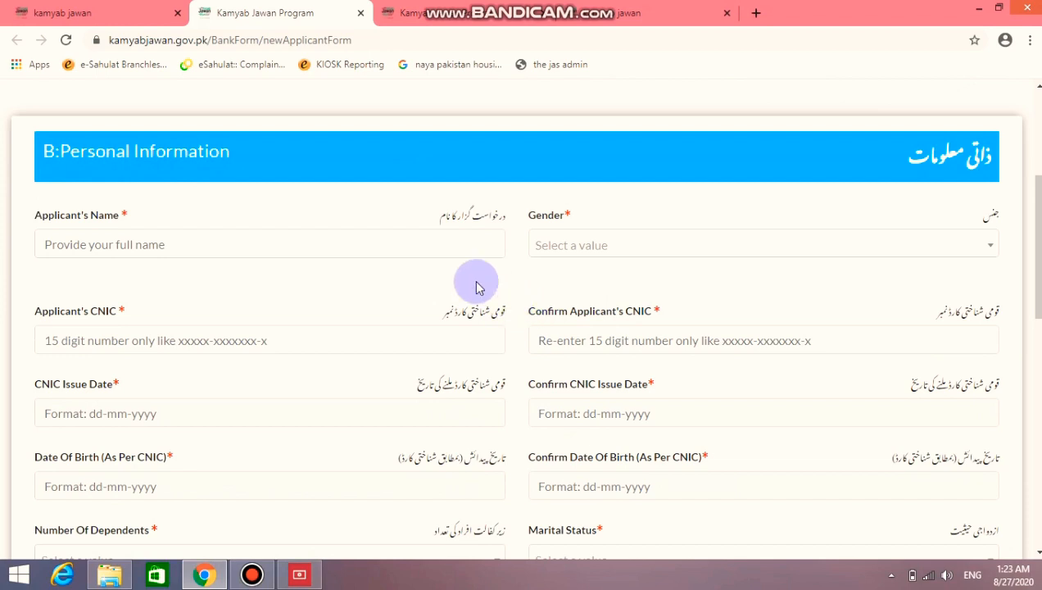
{"action": "left_click", "coordinate": [463, 246]}
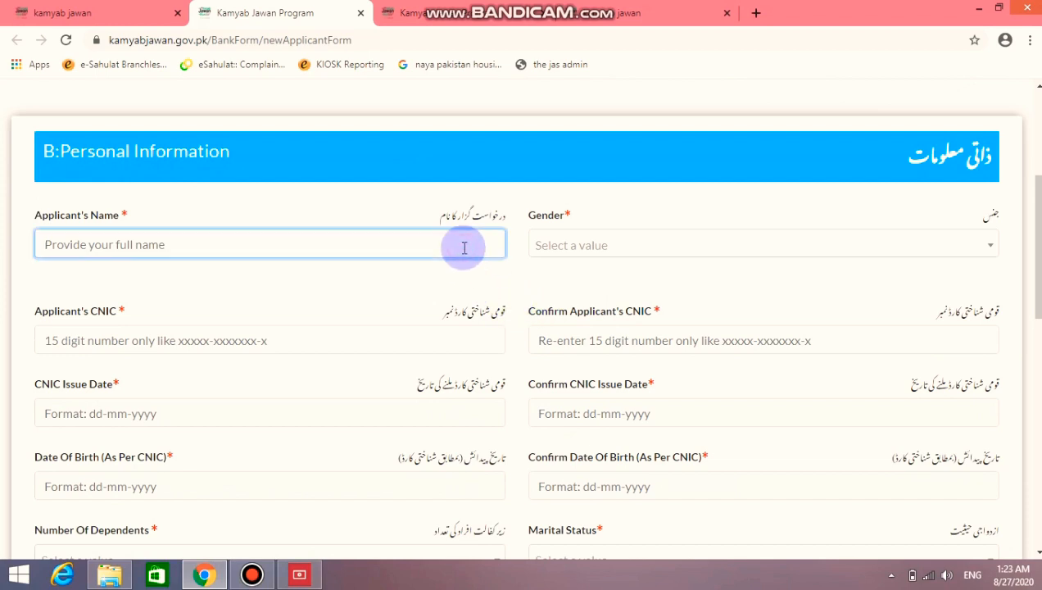
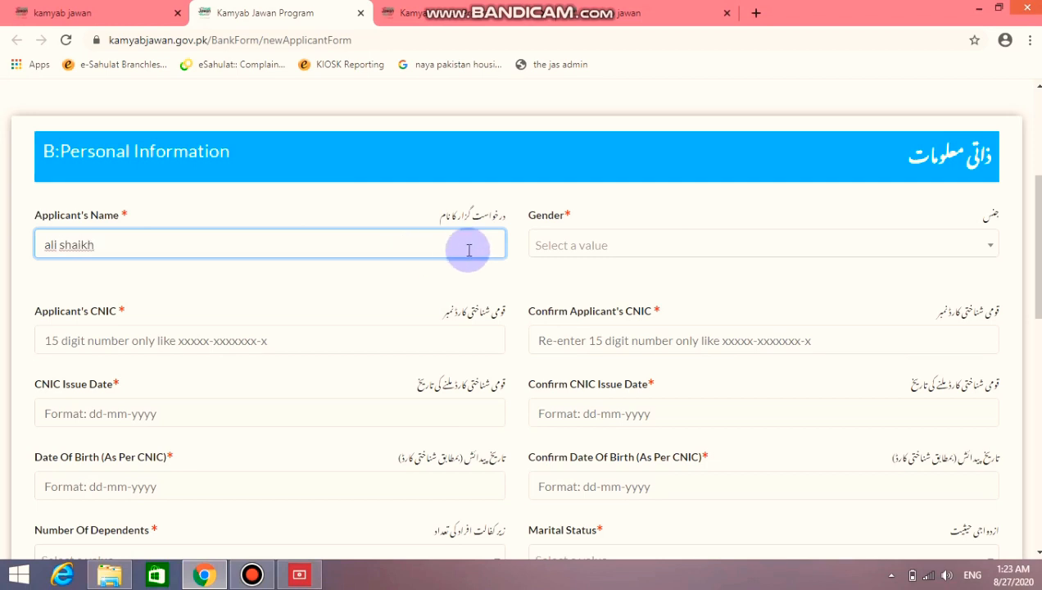
{"action": "left_click", "coordinate": [429, 339]}
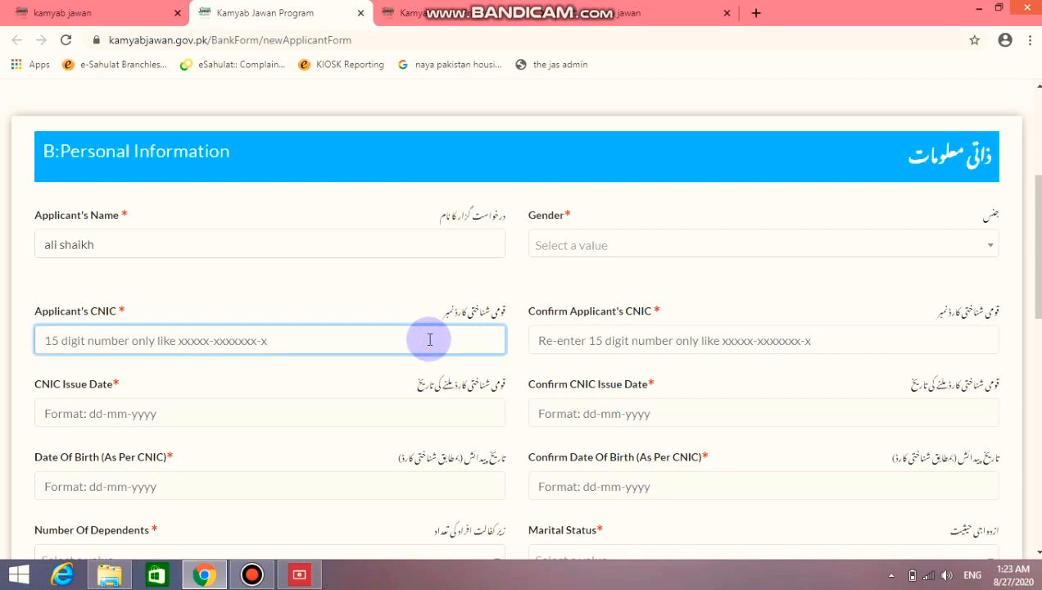
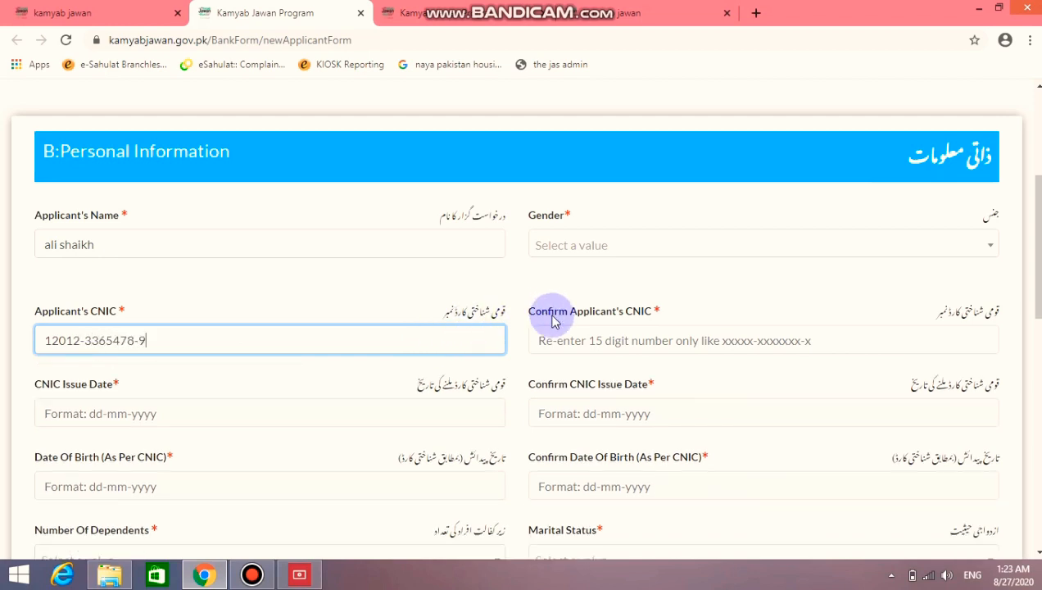
Set the CNIC issue date to 17-05-2018 and re-enter the CNIC in the Confirm field
{"action": "left_click", "coordinate": [348, 419]}
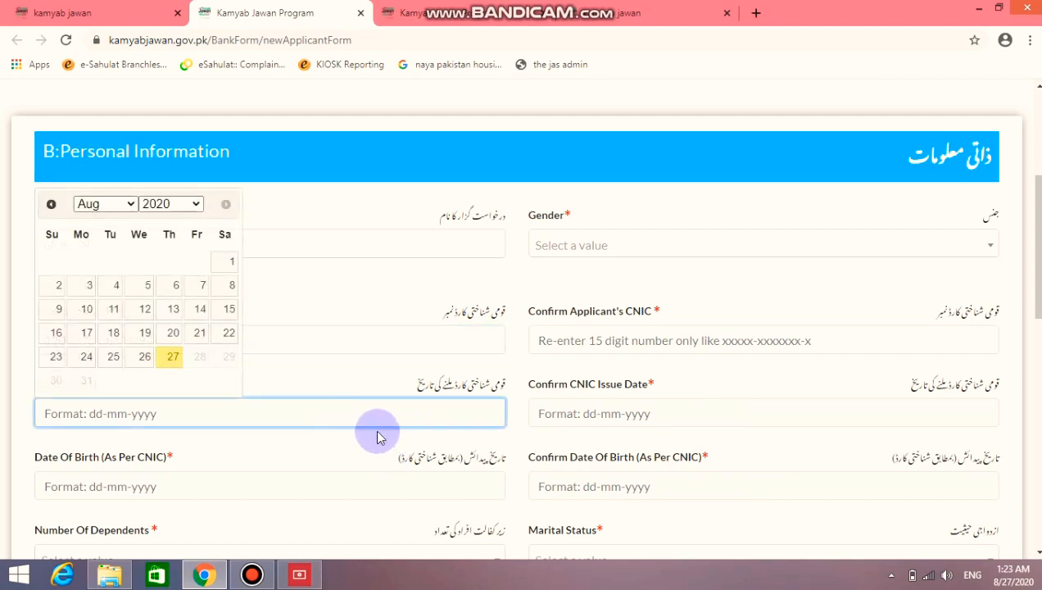
{"action": "left_click", "coordinate": [377, 433]}
{"action": "left_click", "coordinate": [354, 414]}
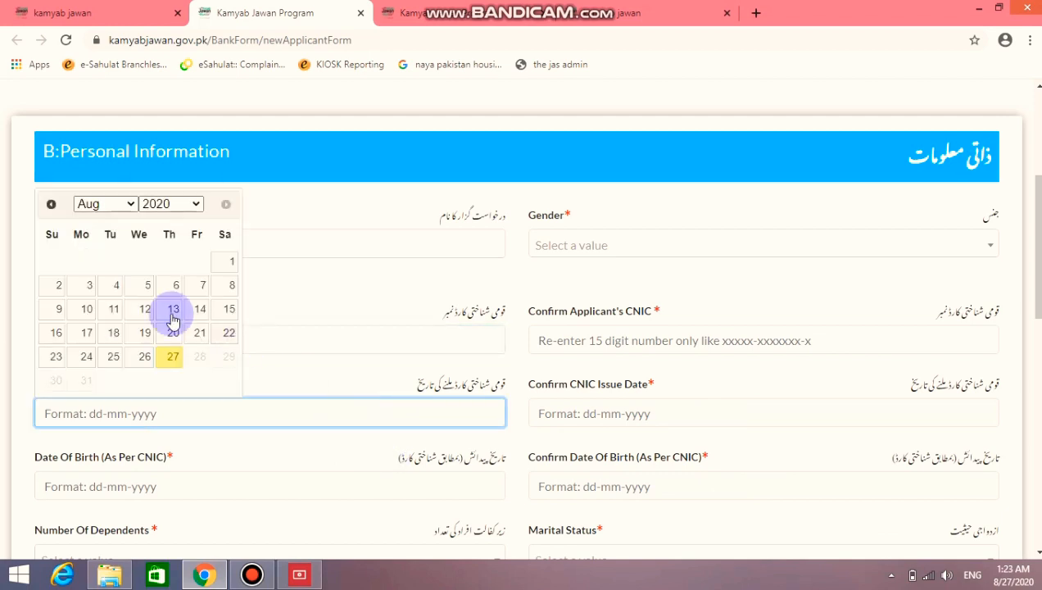
{"action": "left_click", "coordinate": [129, 205]}
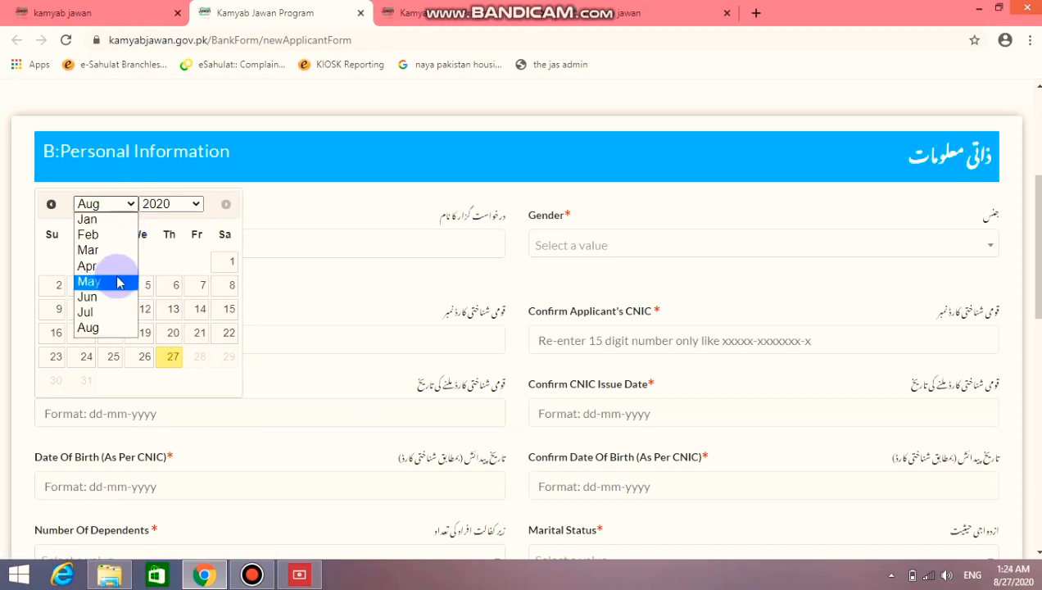
{"action": "left_click", "coordinate": [117, 283]}
{"action": "left_click", "coordinate": [168, 204]}
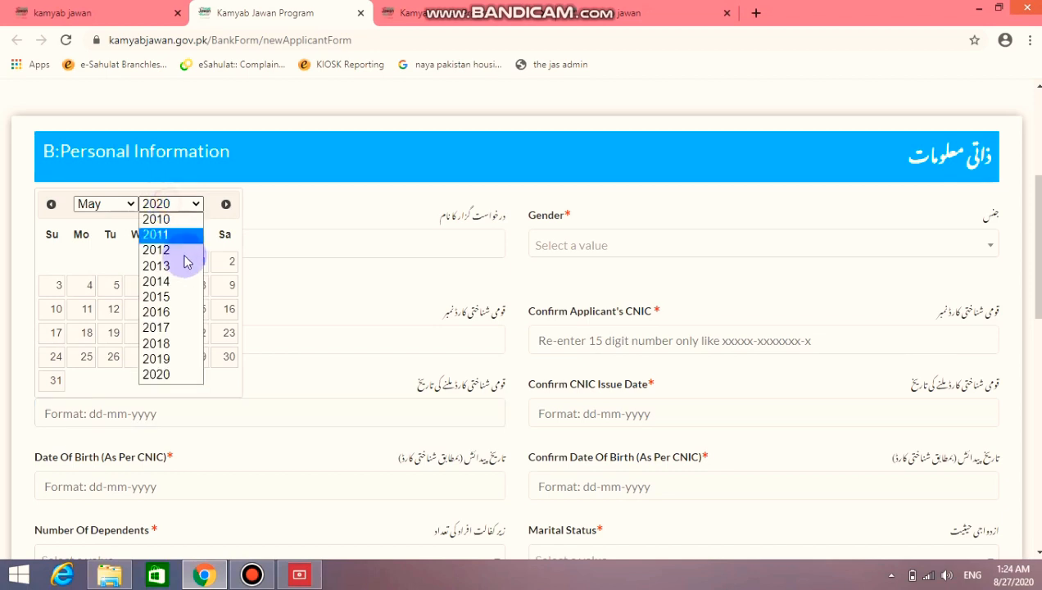
{"action": "left_click", "coordinate": [172, 344]}
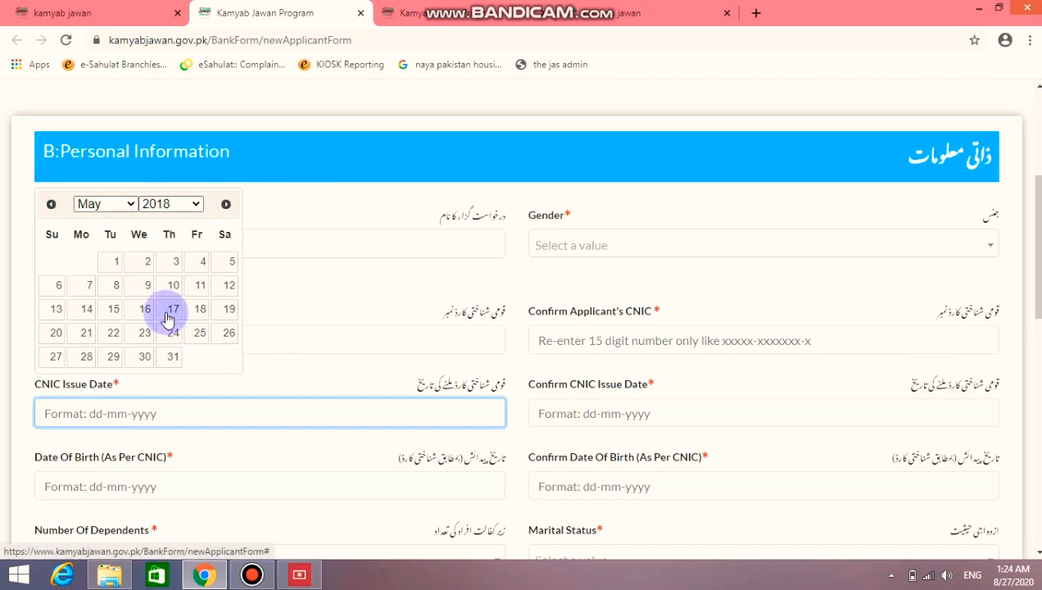
{"action": "left_click", "coordinate": [171, 313]}
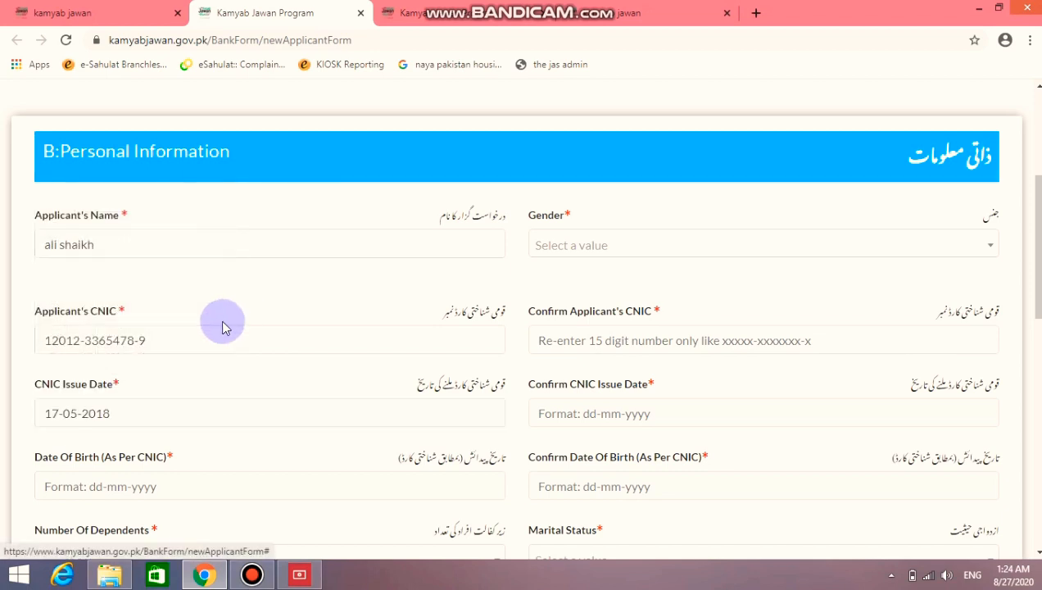
{"action": "left_click", "coordinate": [614, 337]}
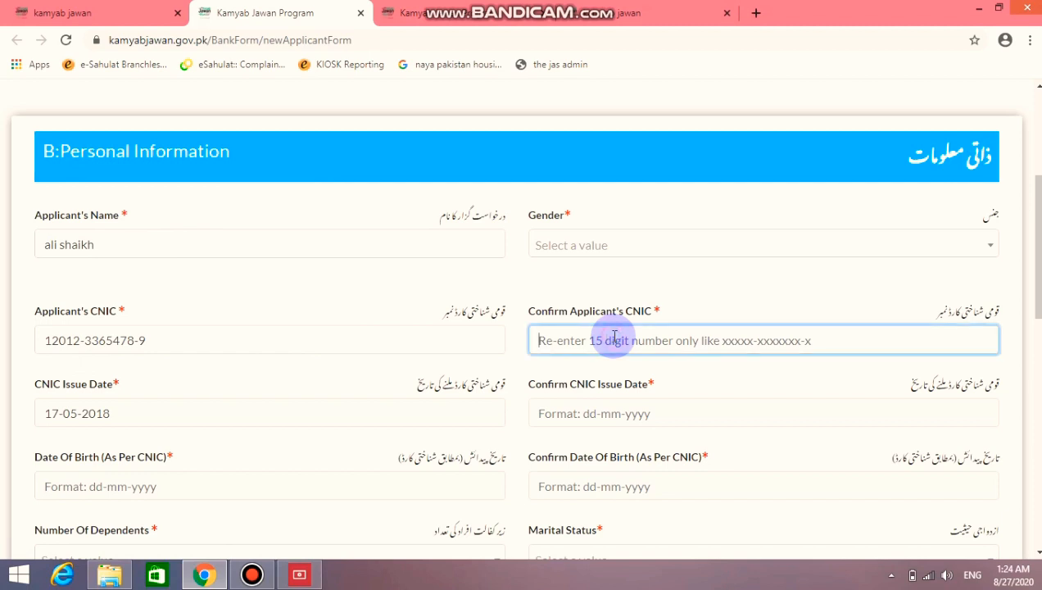
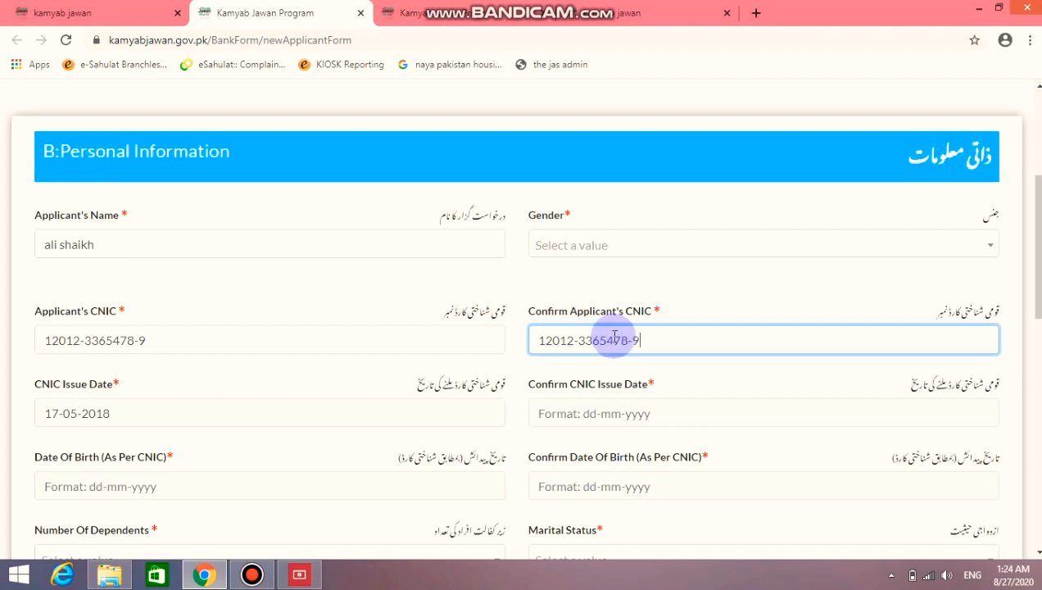
Confirm the CNIC issue date as 17-05-2018
{"action": "scroll", "coordinate": [611, 339], "scroll_direction": "down", "scroll_amount": 1}
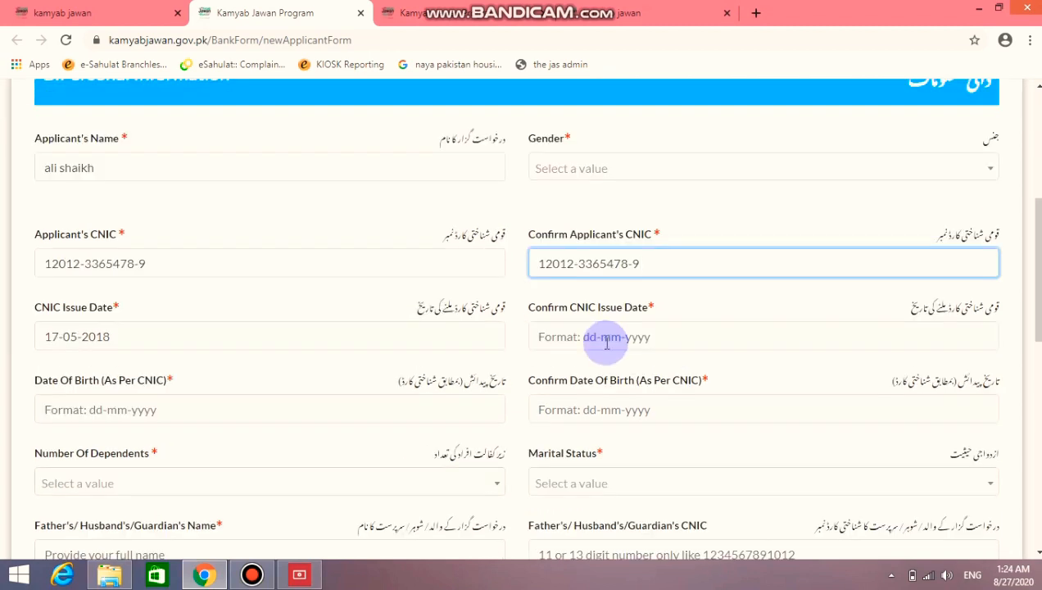
{"action": "left_click", "coordinate": [608, 343]}
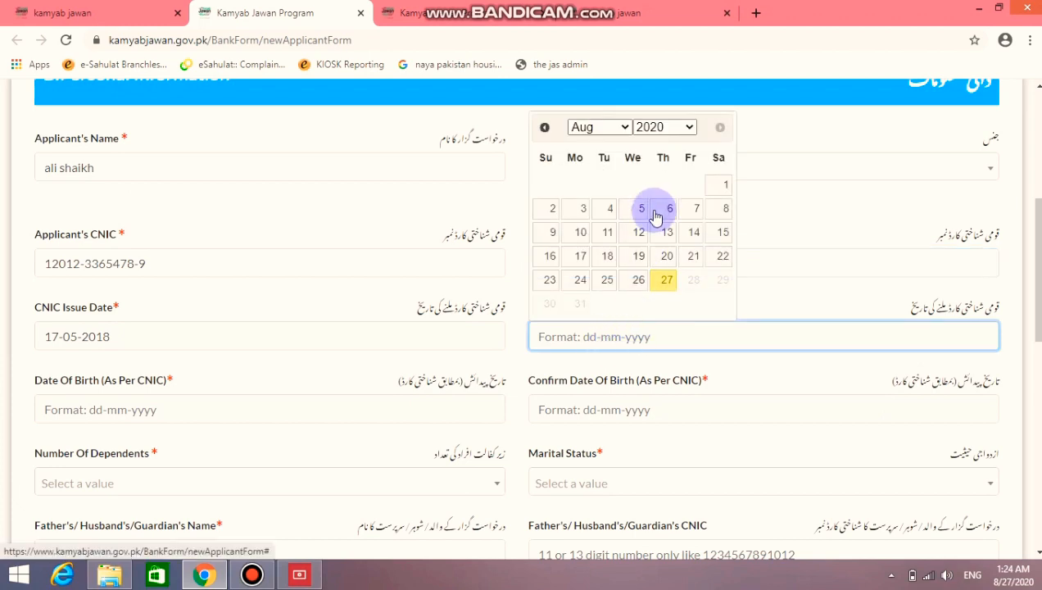
{"action": "left_click", "coordinate": [625, 129]}
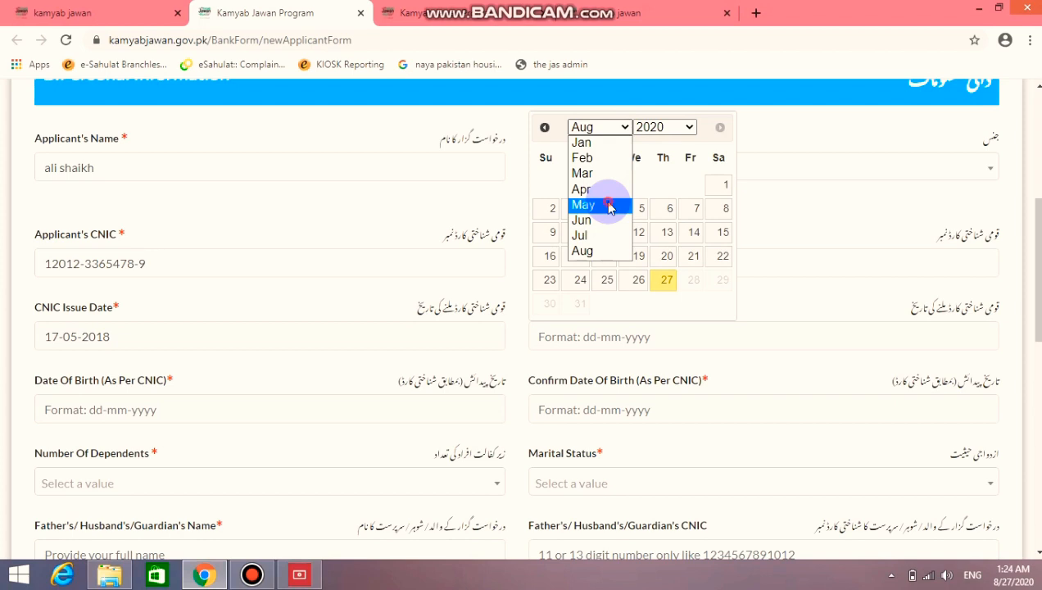
{"action": "left_click", "coordinate": [607, 207]}
{"action": "left_click", "coordinate": [653, 128]}
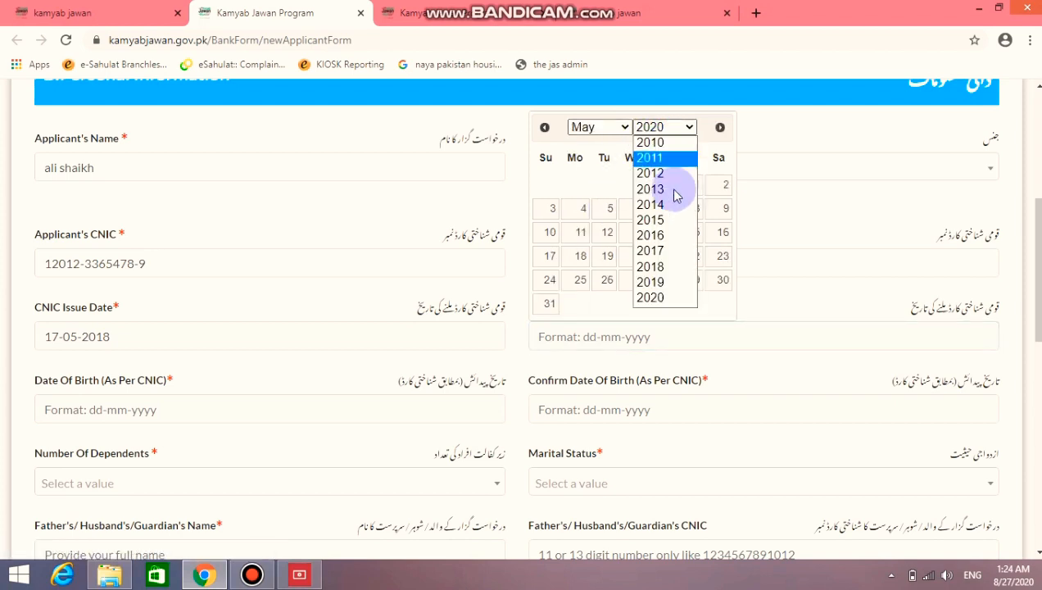
{"action": "left_click", "coordinate": [677, 268]}
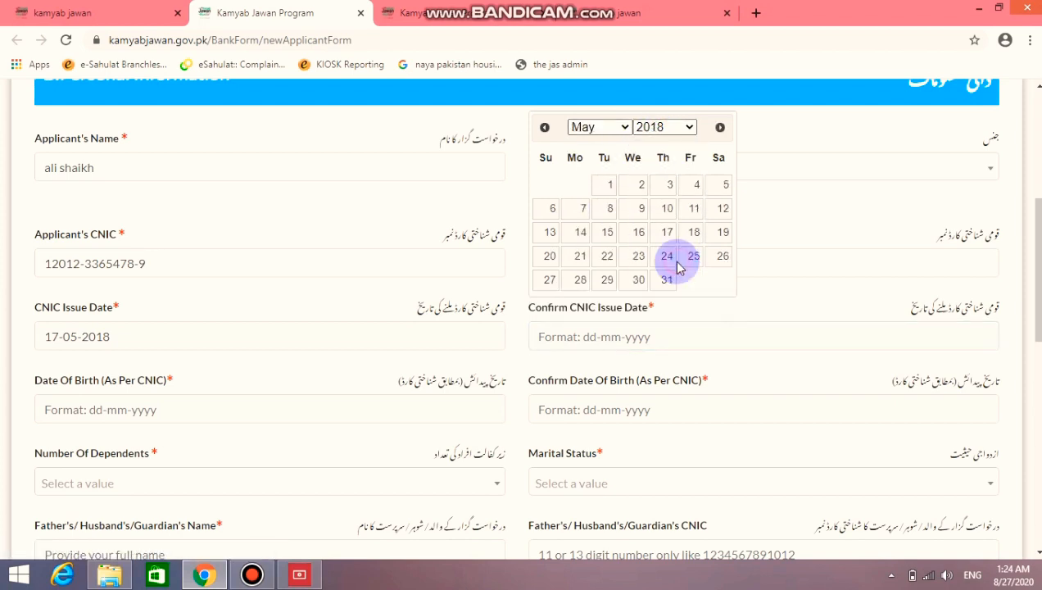
{"action": "left_click", "coordinate": [668, 234]}
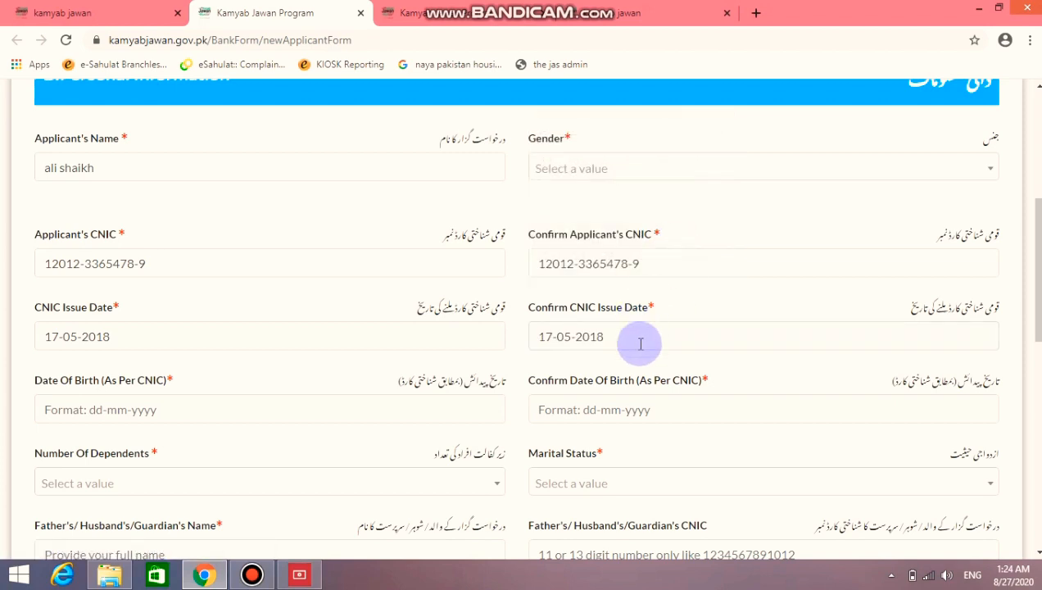
{"action": "scroll", "coordinate": [432, 369], "scroll_direction": "down", "scroll_amount": 1}
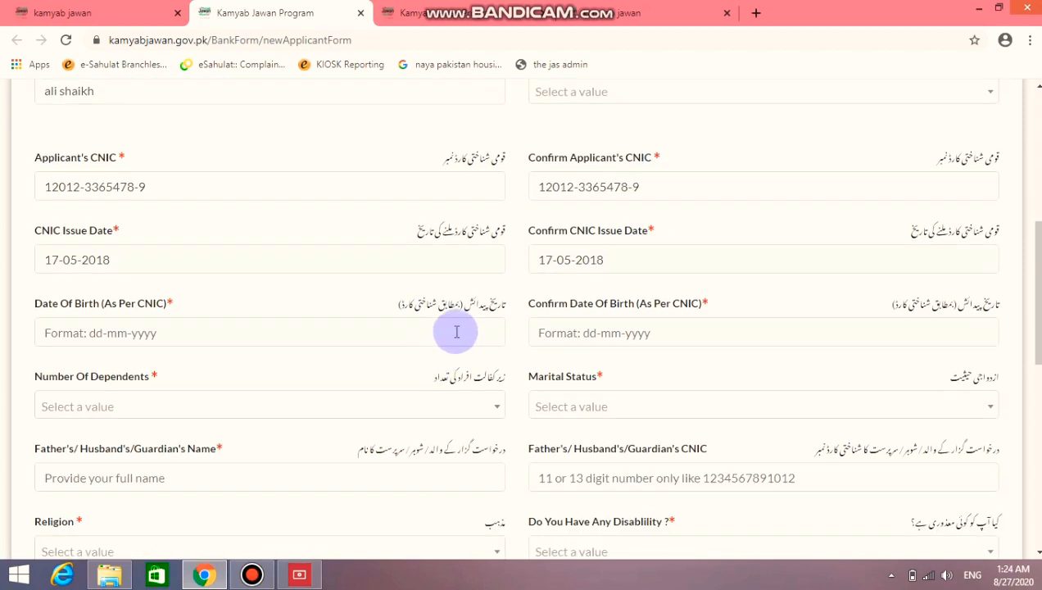
{"action": "left_click", "coordinate": [454, 332]}
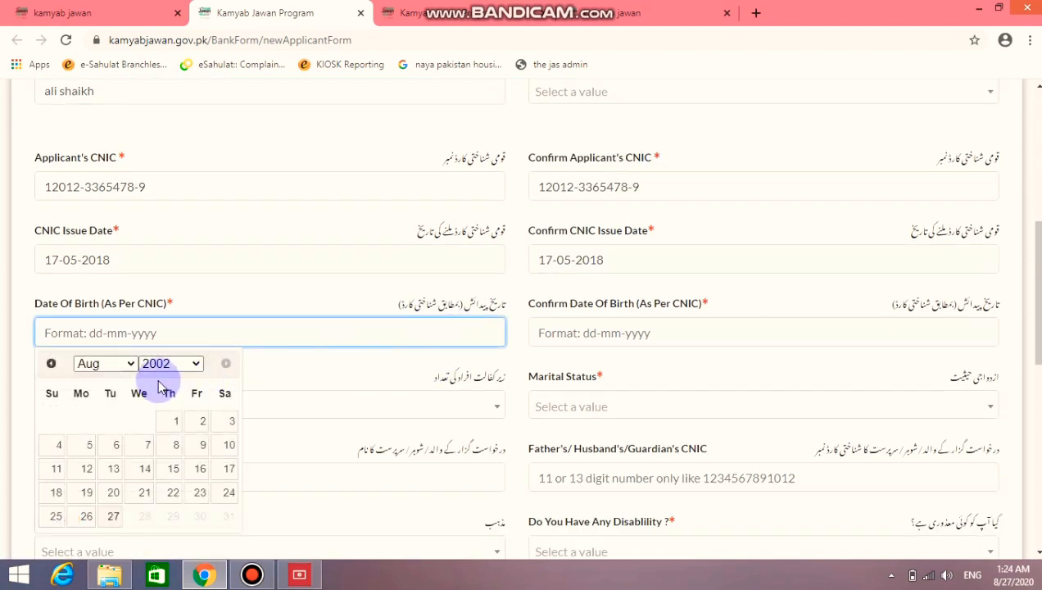
{"action": "left_click", "coordinate": [194, 365]}
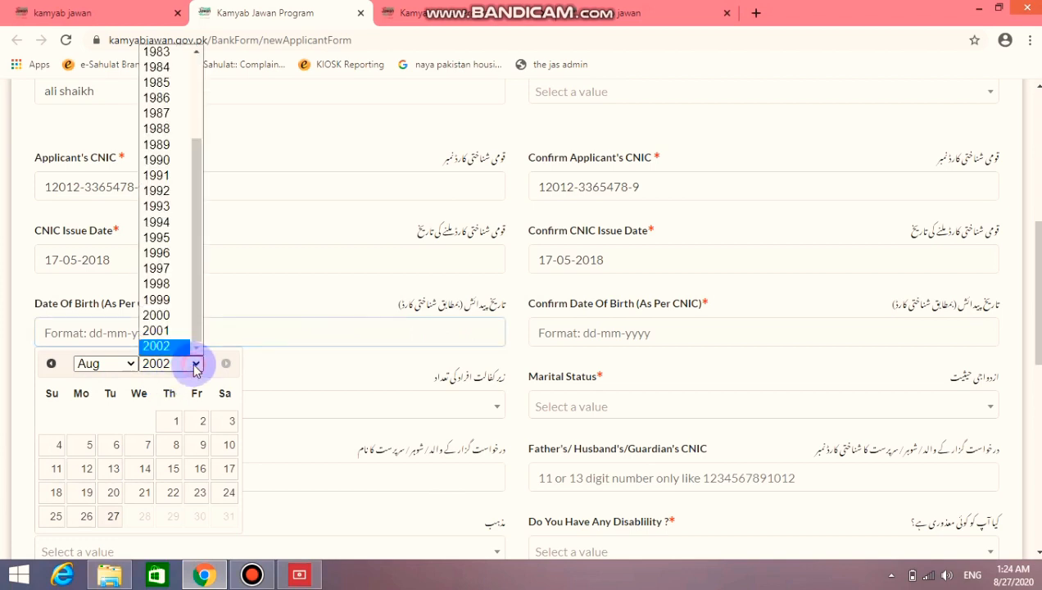
{"action": "left_click", "coordinate": [179, 208]}
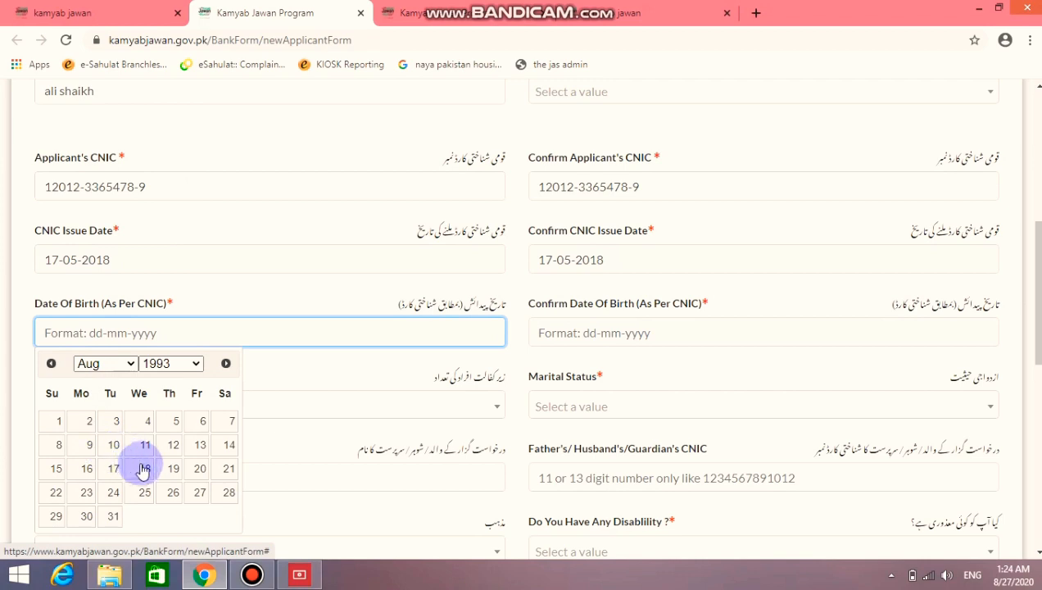
{"action": "left_click", "coordinate": [223, 445]}
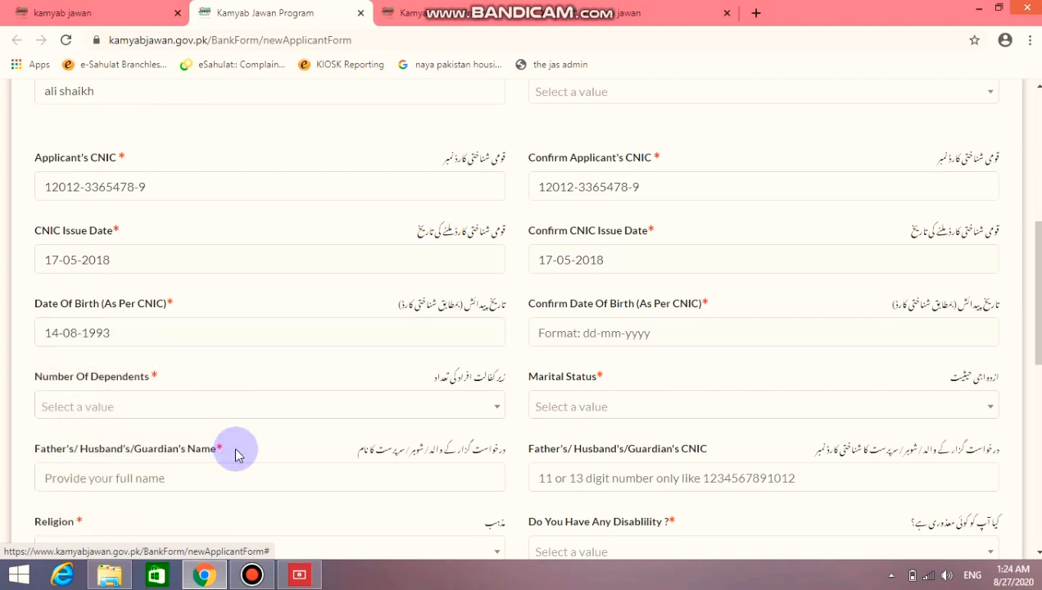
{"action": "left_click", "coordinate": [658, 339]}
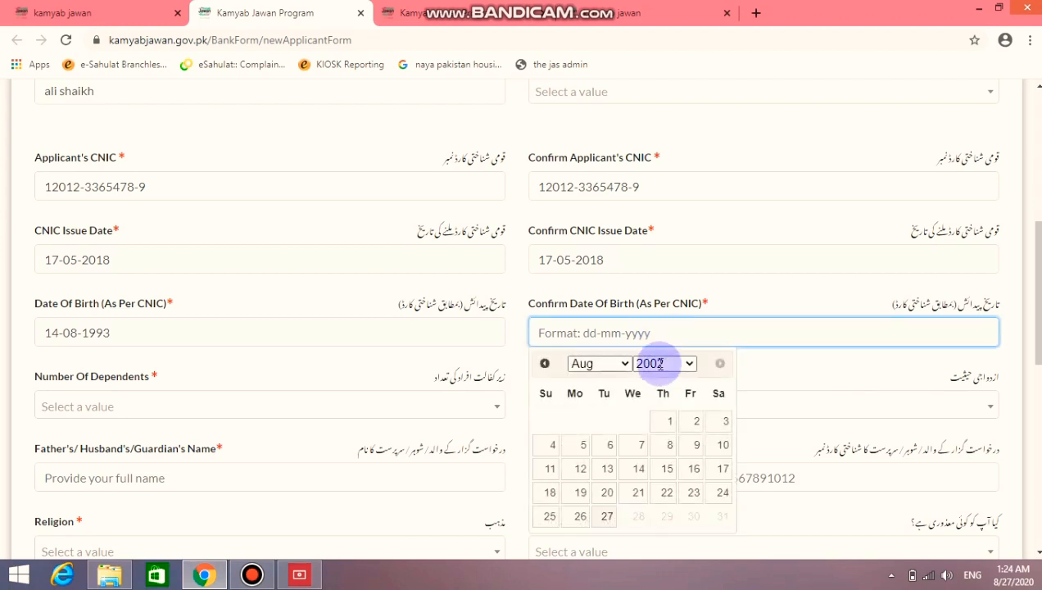
{"action": "left_click", "coordinate": [663, 373]}
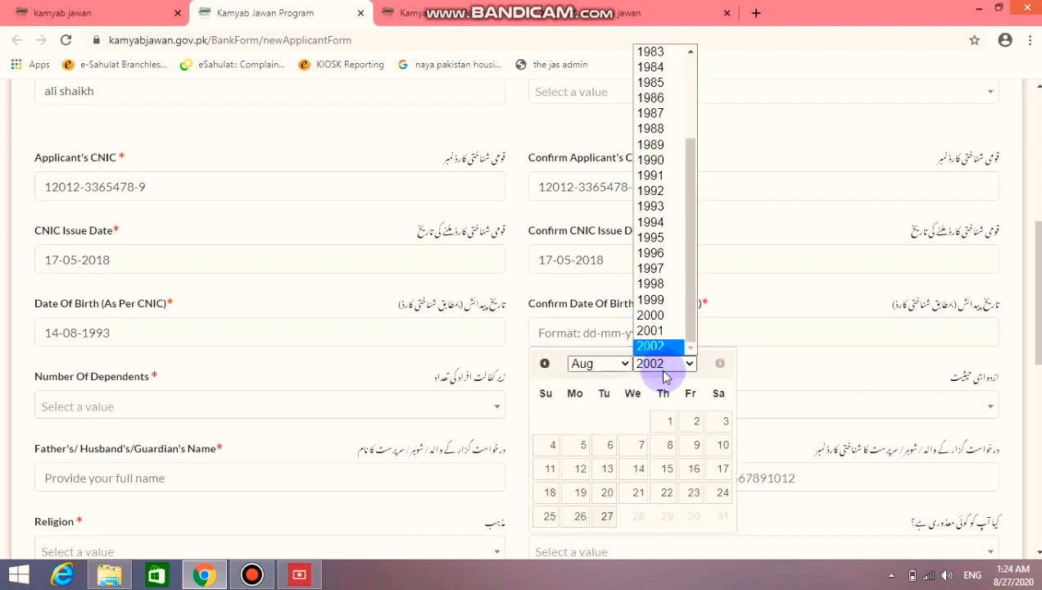
{"action": "left_click", "coordinate": [675, 214]}
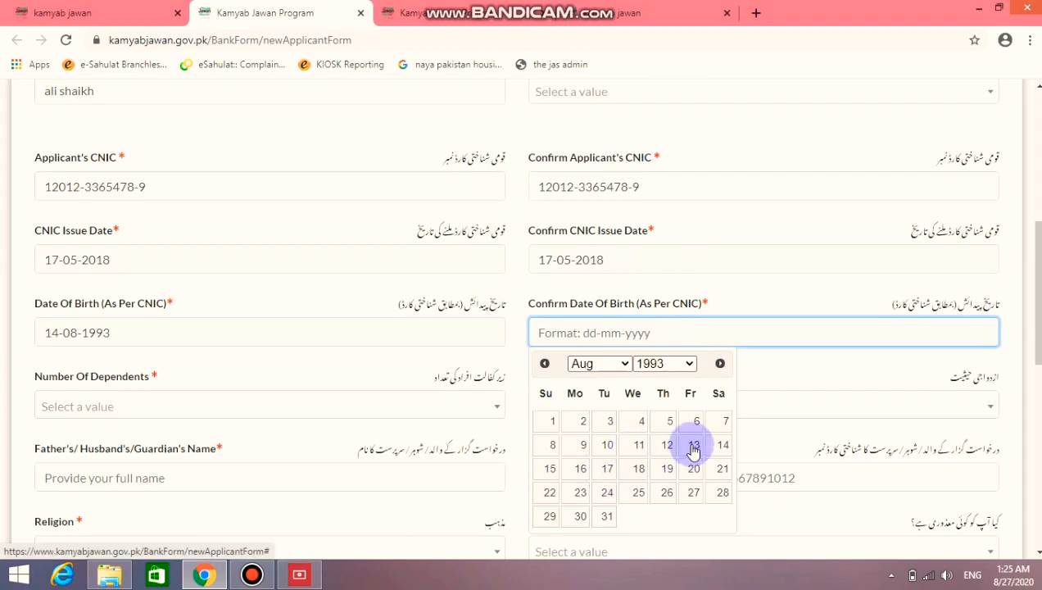
{"action": "left_click", "coordinate": [717, 446]}
Set Number Of Dependents to 0 and Marital Status to Unmarried
{"action": "scroll", "coordinate": [451, 262], "scroll_direction": "down", "scroll_amount": 2}
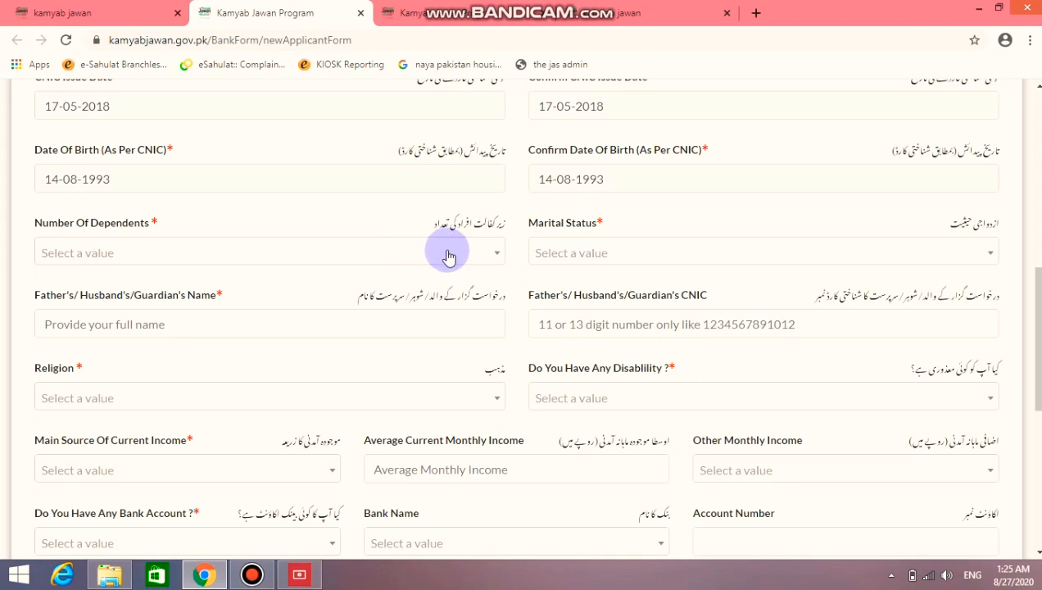
{"action": "left_click", "coordinate": [448, 257]}
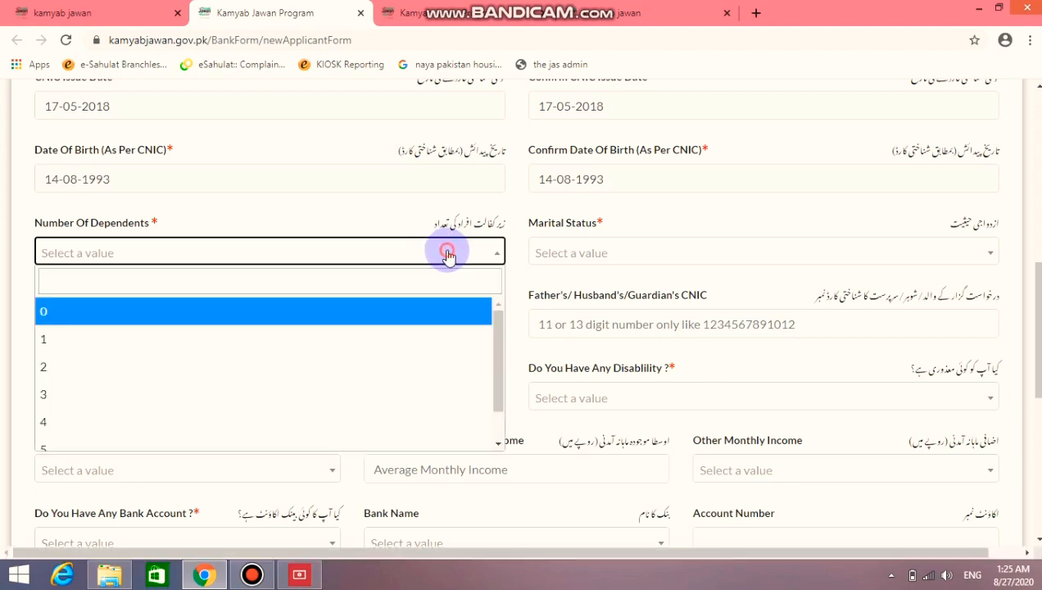
{"action": "left_click", "coordinate": [448, 257]}
{"action": "left_click", "coordinate": [449, 256]}
{"action": "left_click", "coordinate": [449, 257]}
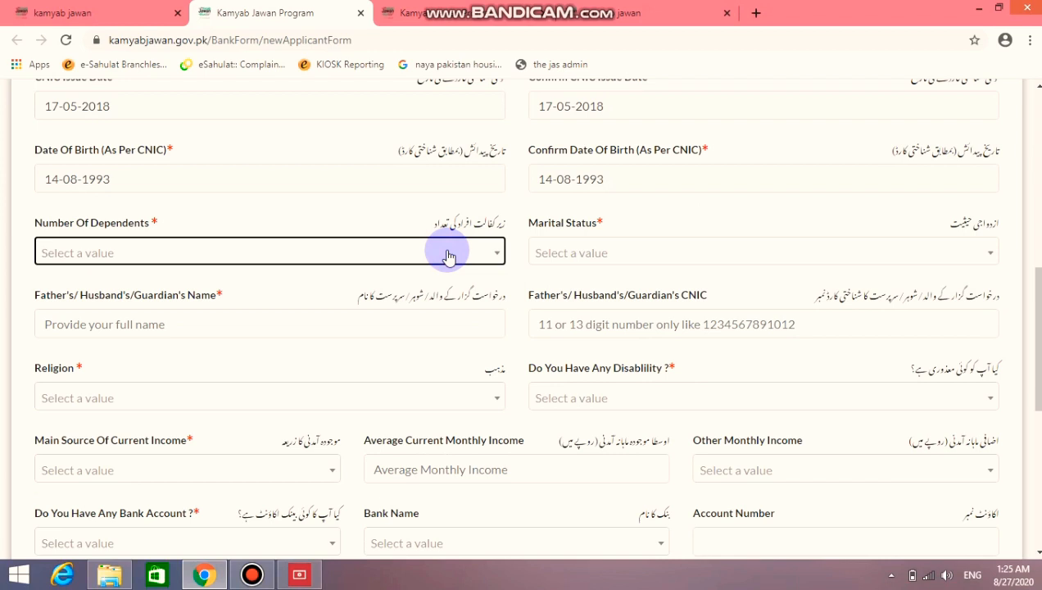
{"action": "left_click", "coordinate": [448, 256]}
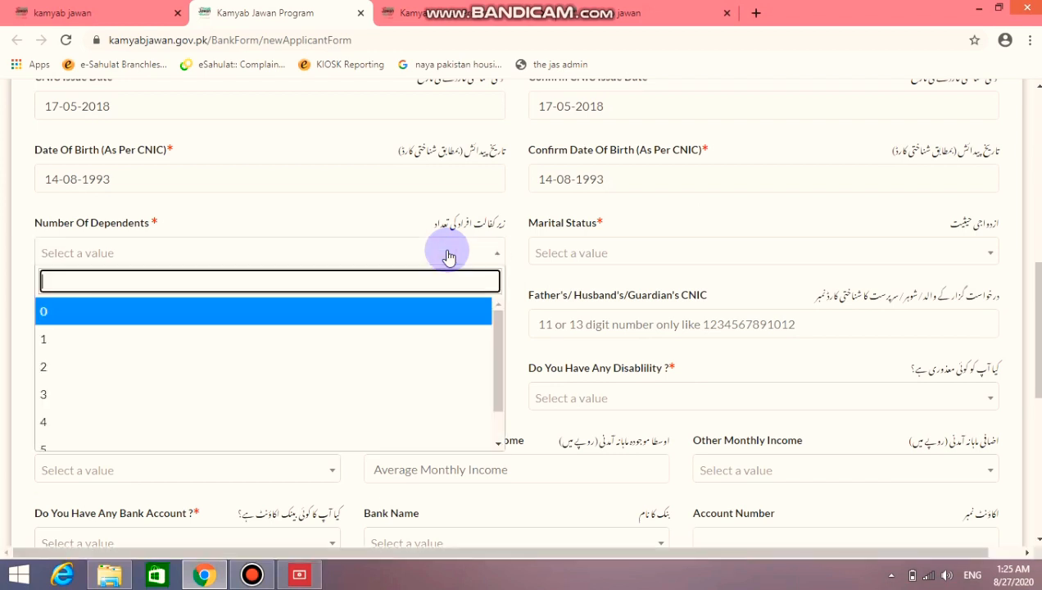
{"action": "left_click", "coordinate": [422, 318]}
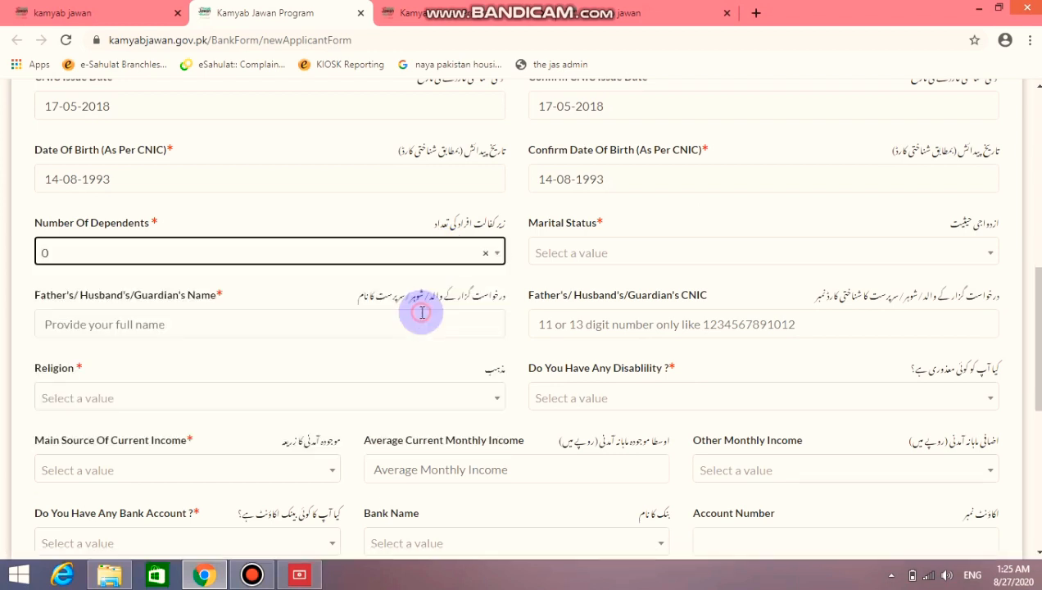
{"action": "left_click", "coordinate": [585, 254]}
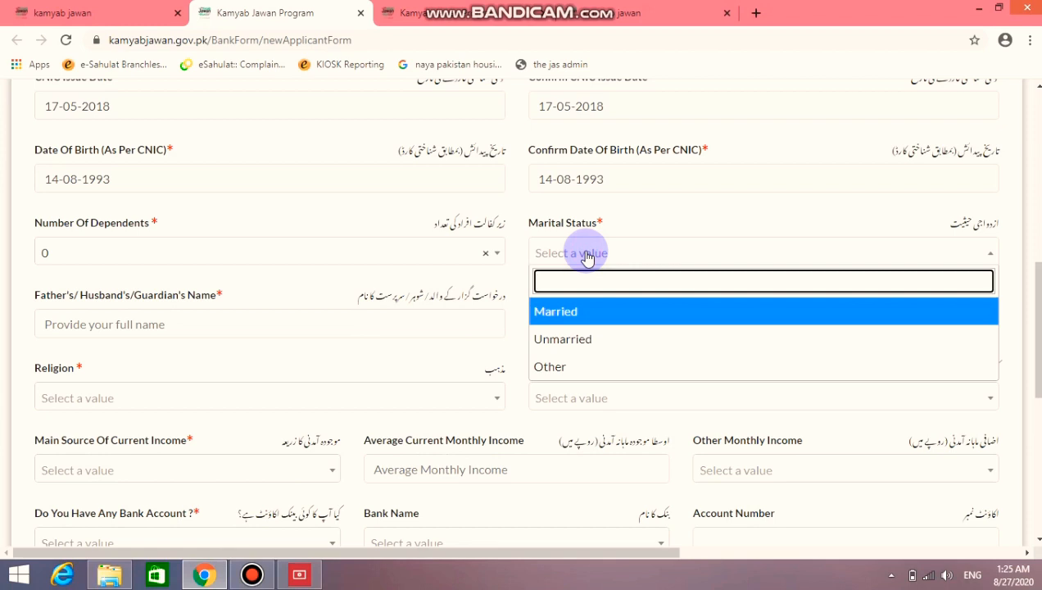
{"action": "left_click", "coordinate": [597, 346]}
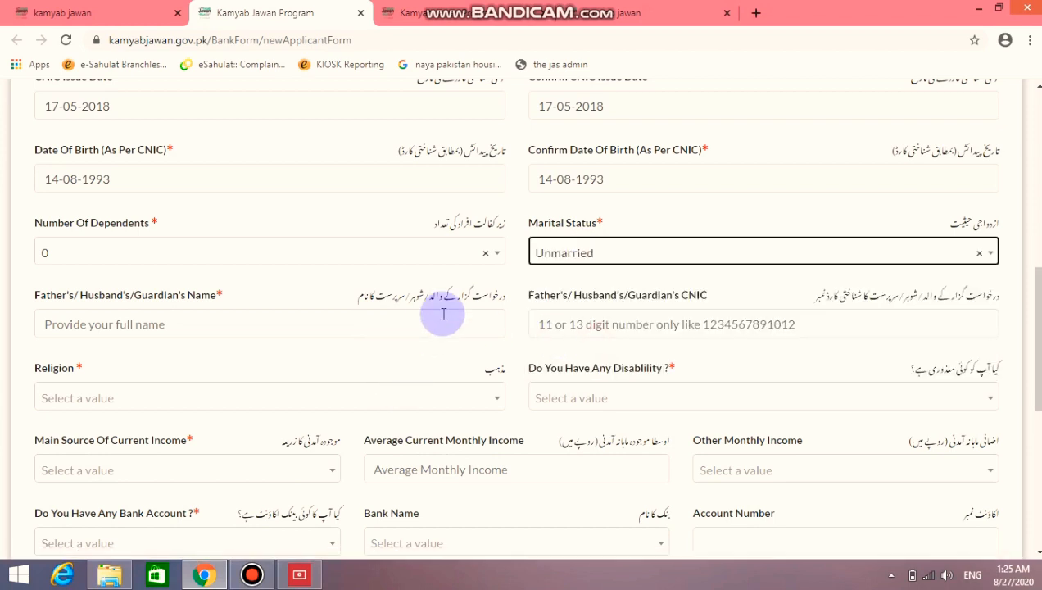
Enter the guardian's name and CNIC, set Religion to Islam and Disability to No
{"action": "left_click", "coordinate": [446, 322]}
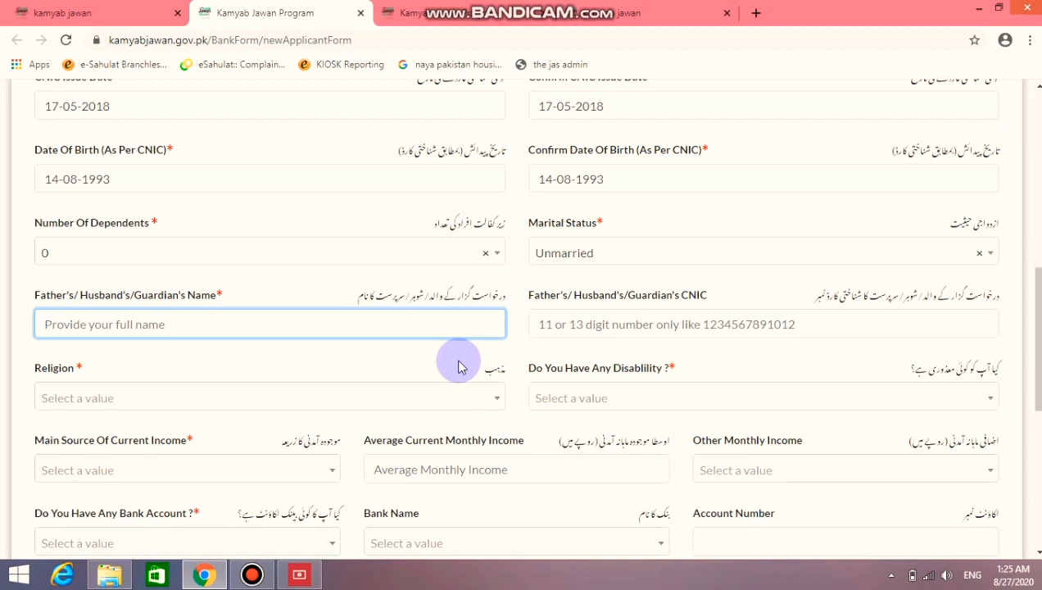
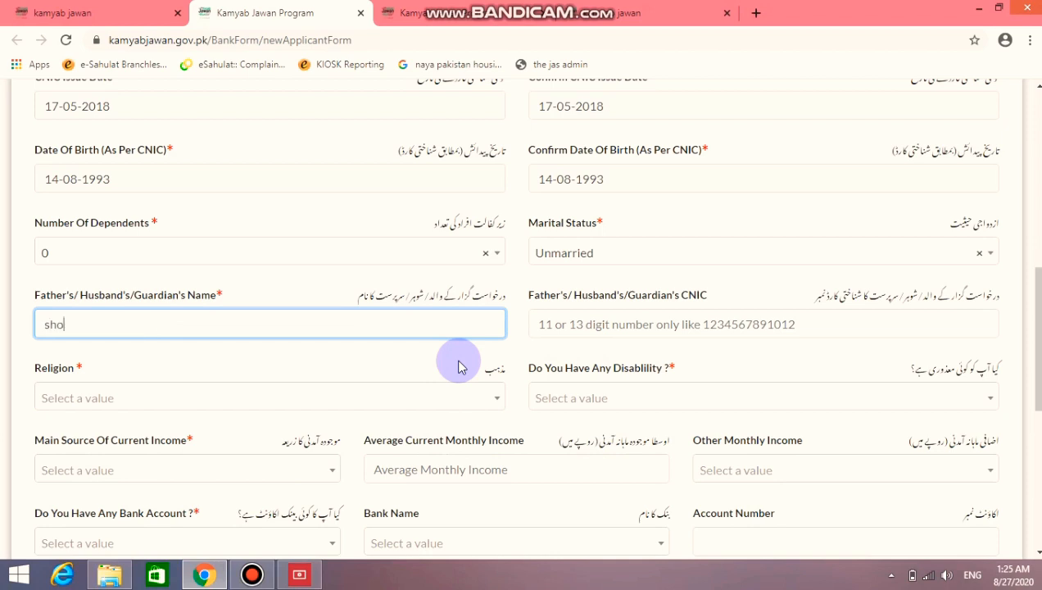
{"action": "left_click", "coordinate": [570, 335]}
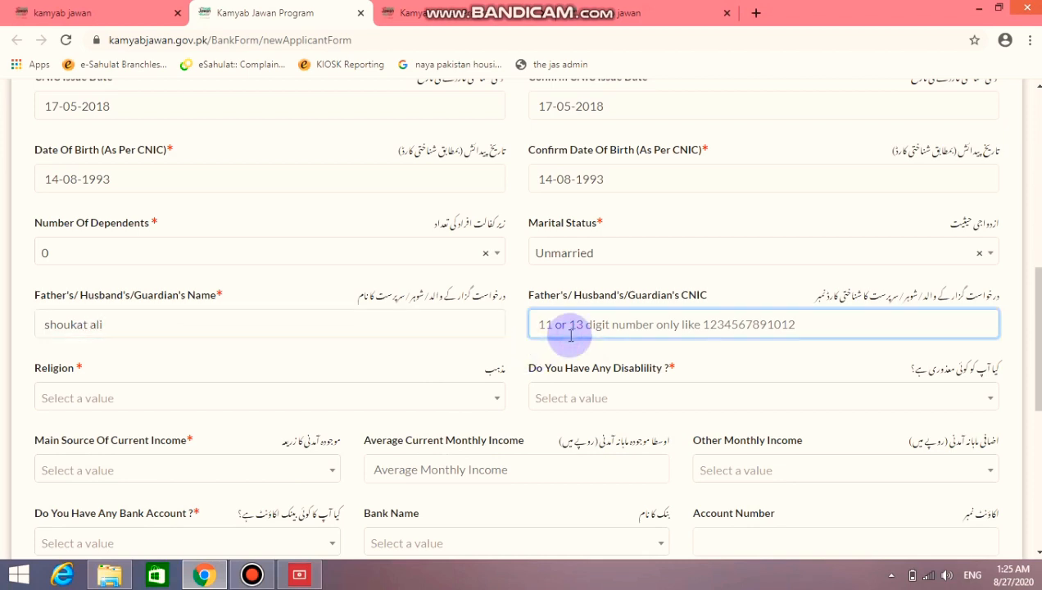
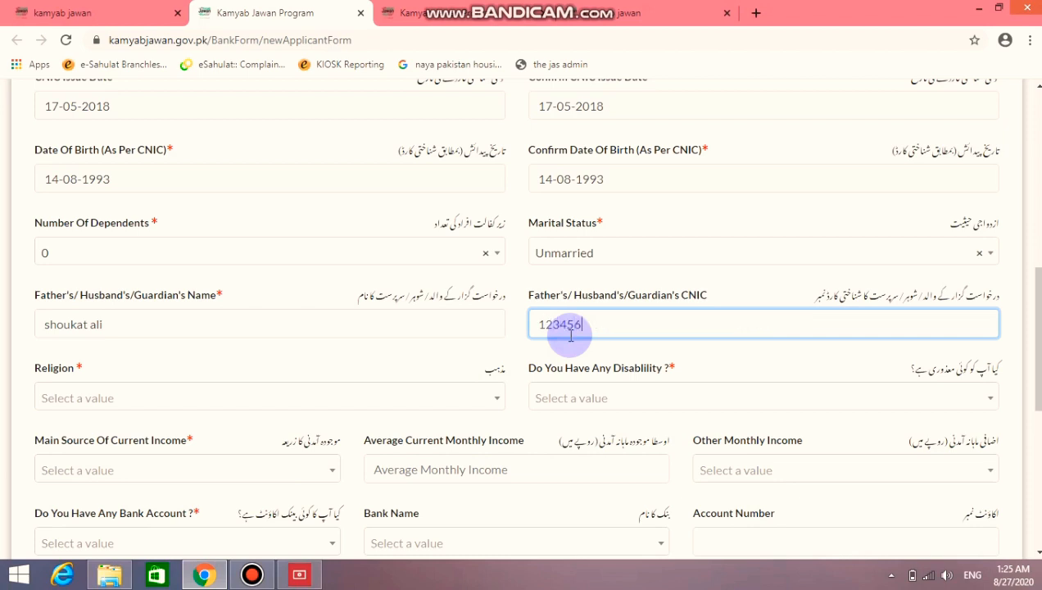
{"action": "left_click", "coordinate": [440, 408]}
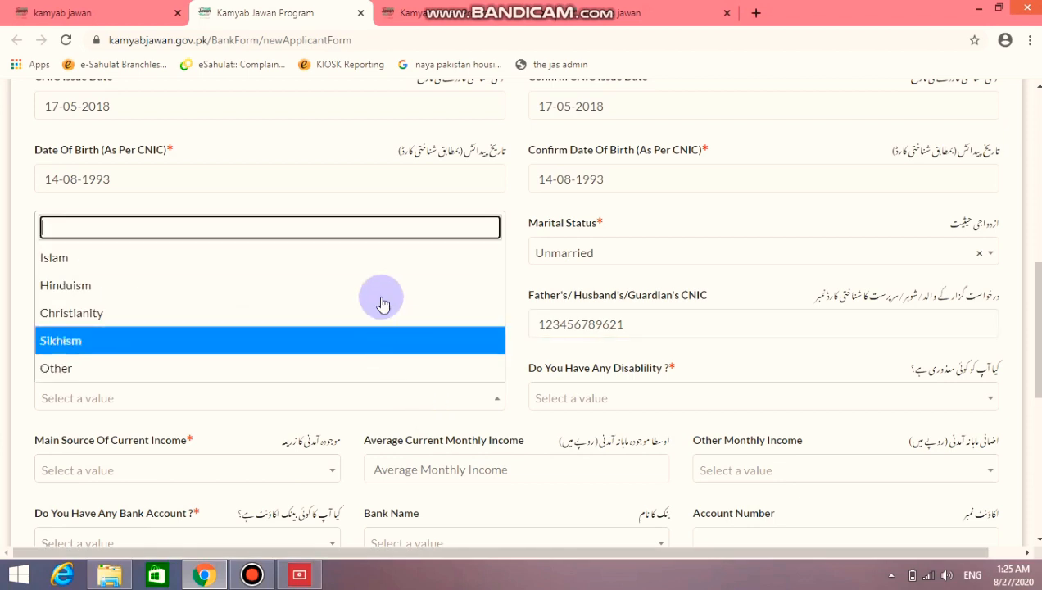
{"action": "left_click", "coordinate": [377, 261]}
{"action": "left_click", "coordinate": [653, 397]}
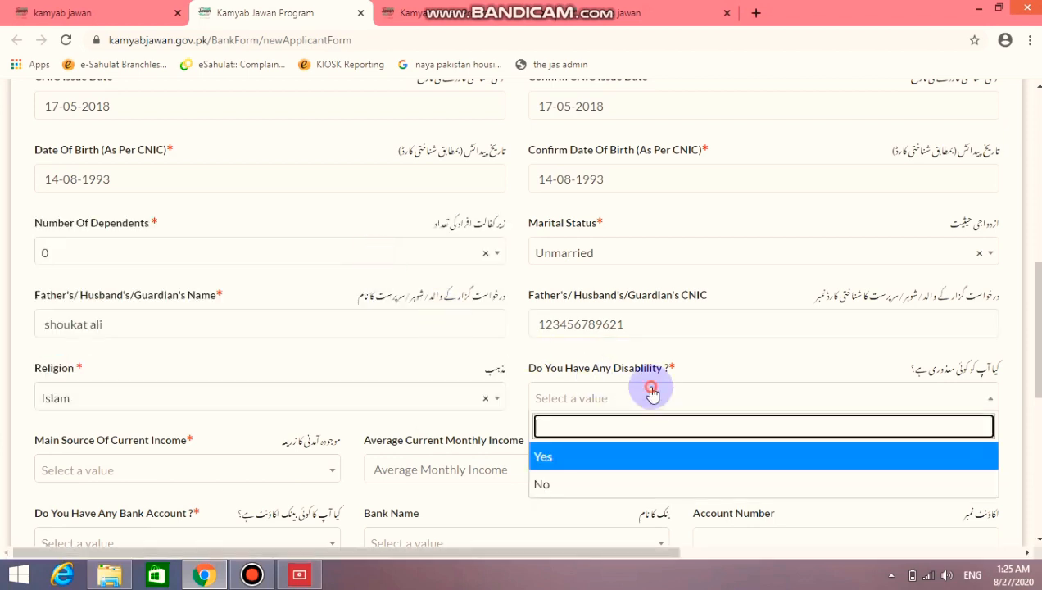
{"action": "left_click", "coordinate": [624, 485]}
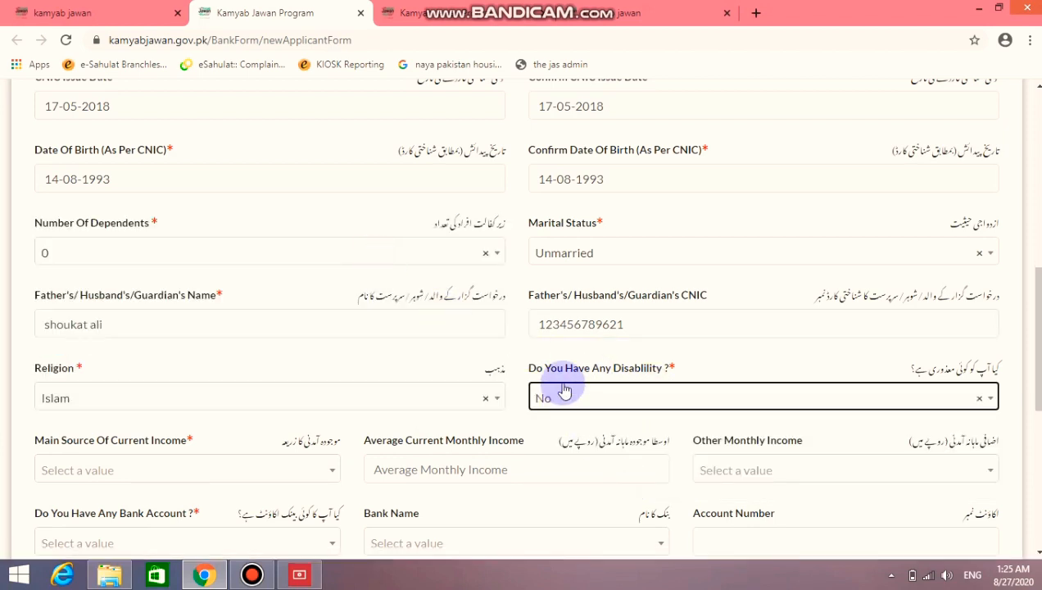
Choose Income from Salary as main income with average monthly income 50000
{"action": "scroll", "coordinate": [558, 384], "scroll_direction": "down", "scroll_amount": 3}
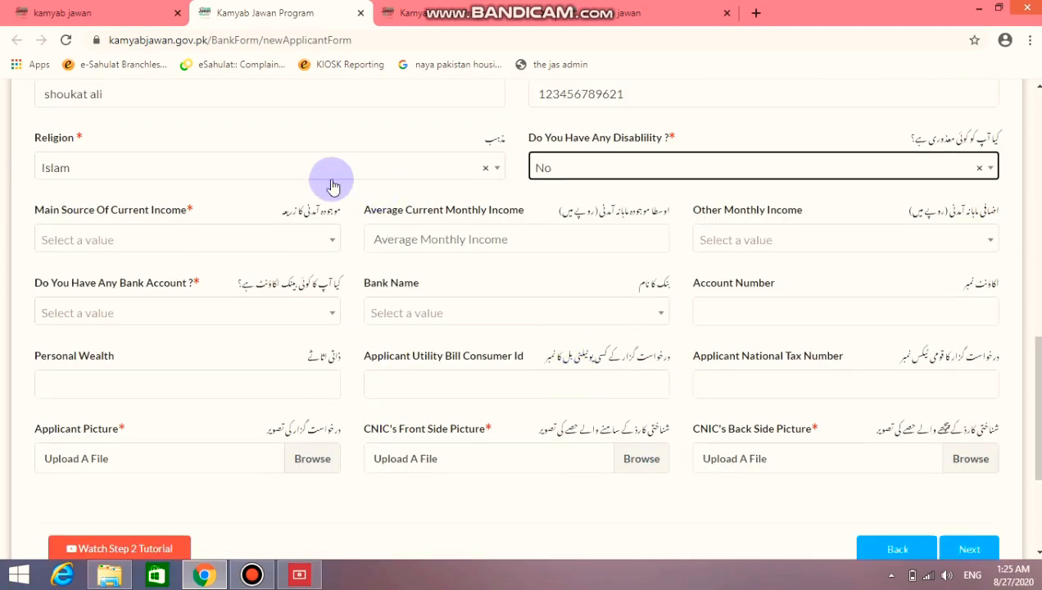
{"action": "left_click", "coordinate": [280, 242]}
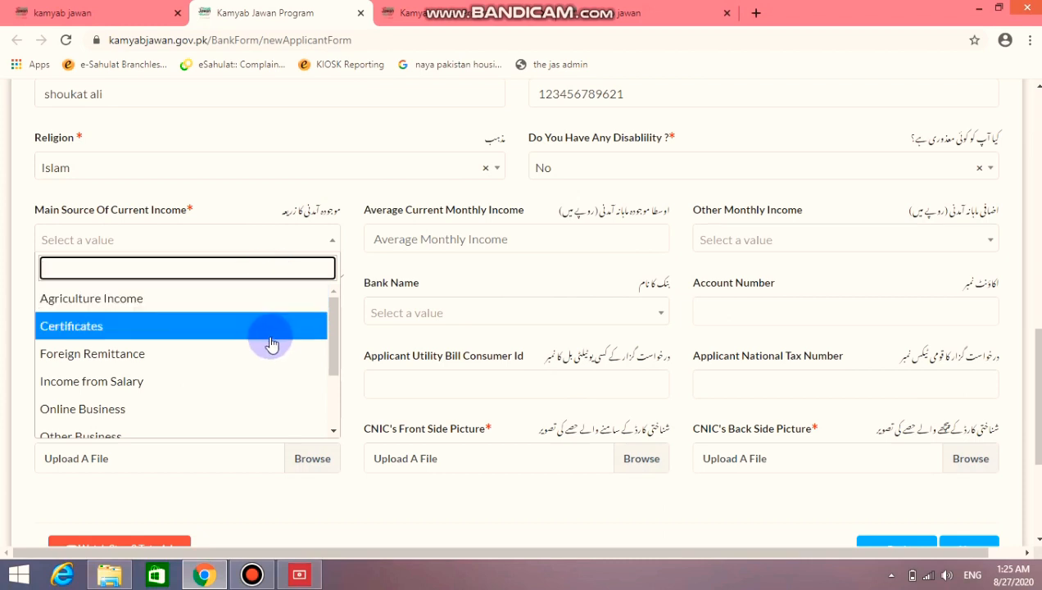
{"action": "left_click", "coordinate": [247, 389]}
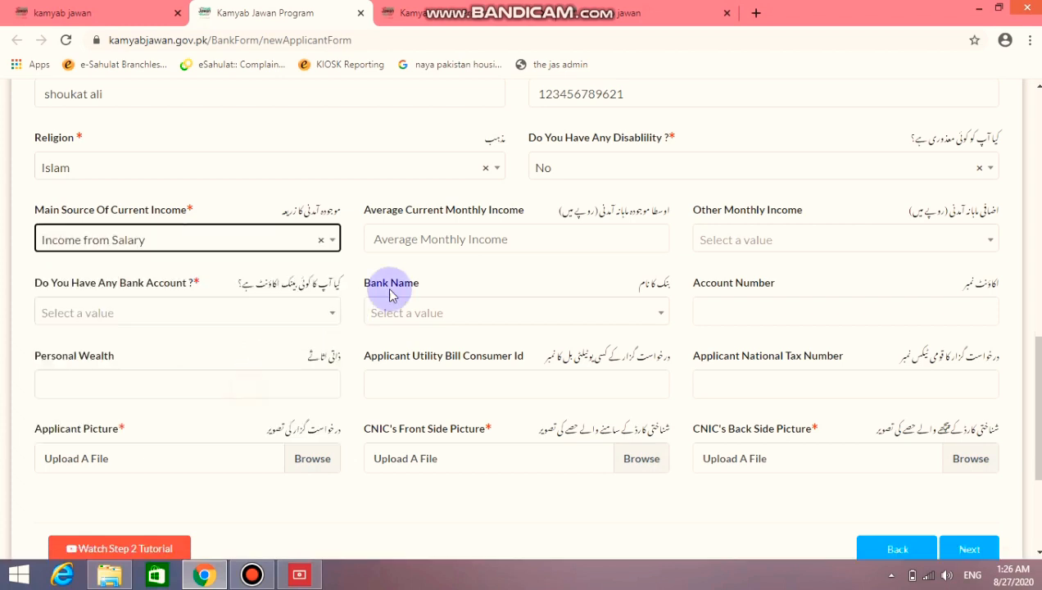
{"action": "left_click", "coordinate": [568, 239]}
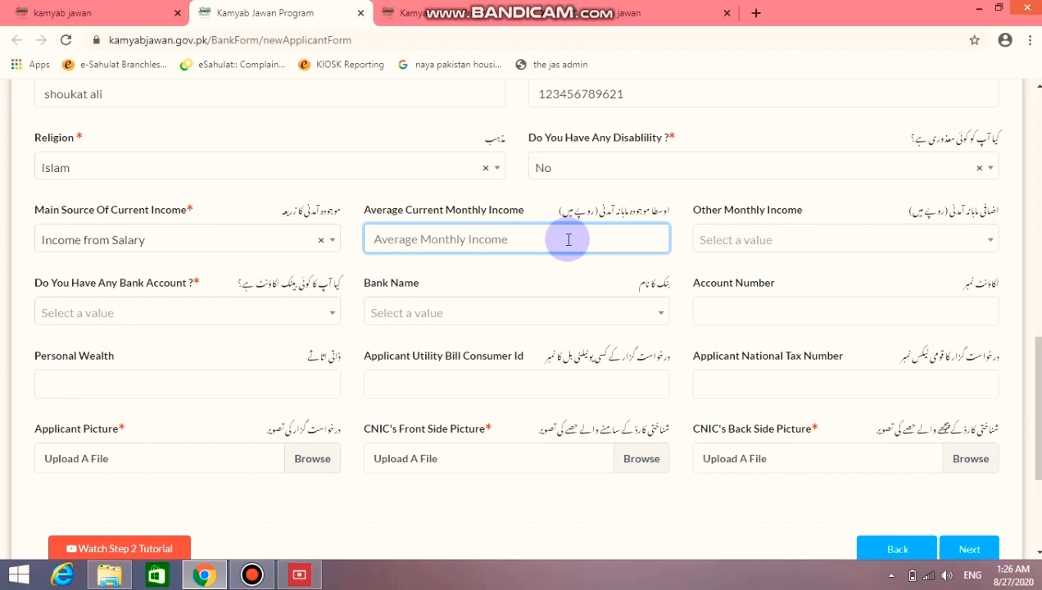
{"action": "type", "text": "500000"}
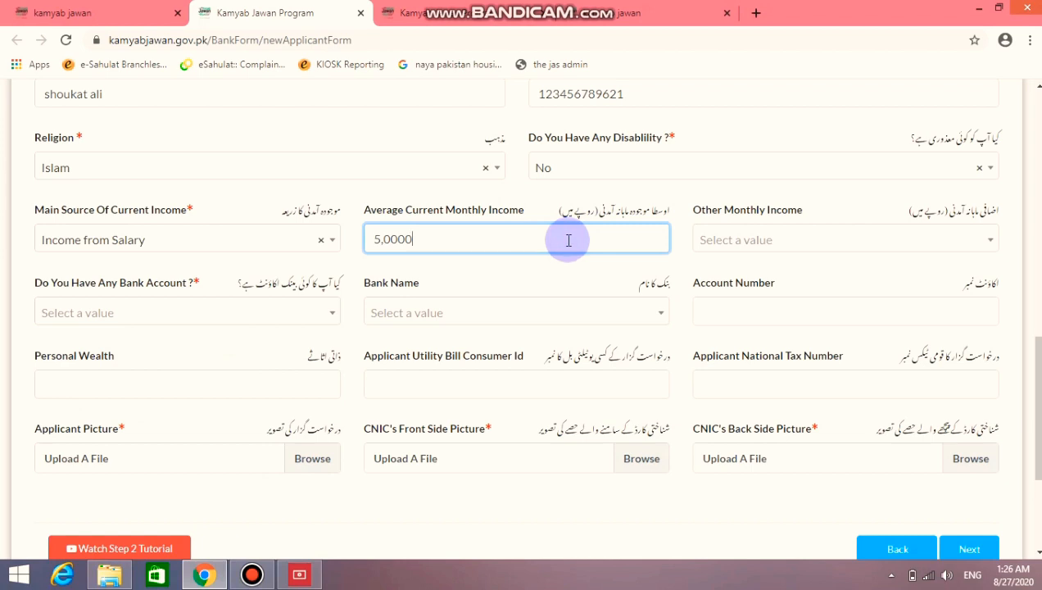
{"action": "left_click", "coordinate": [819, 243]}
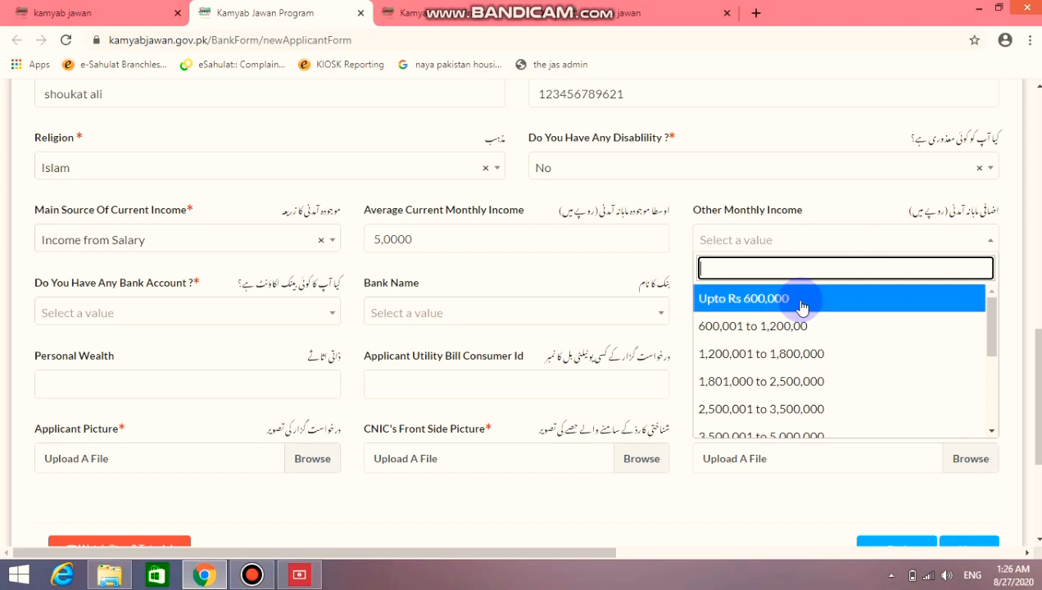
{"action": "left_click", "coordinate": [791, 246]}
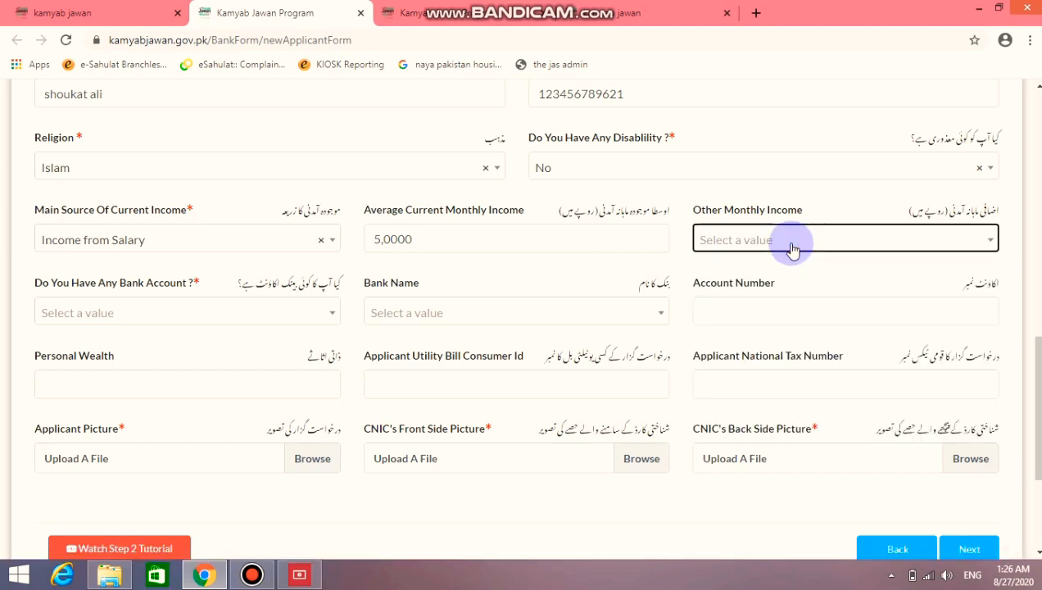
Answer Yes to Bank Account, pick Askari Bank Limited, and enter the account number
{"action": "left_click", "coordinate": [250, 318]}
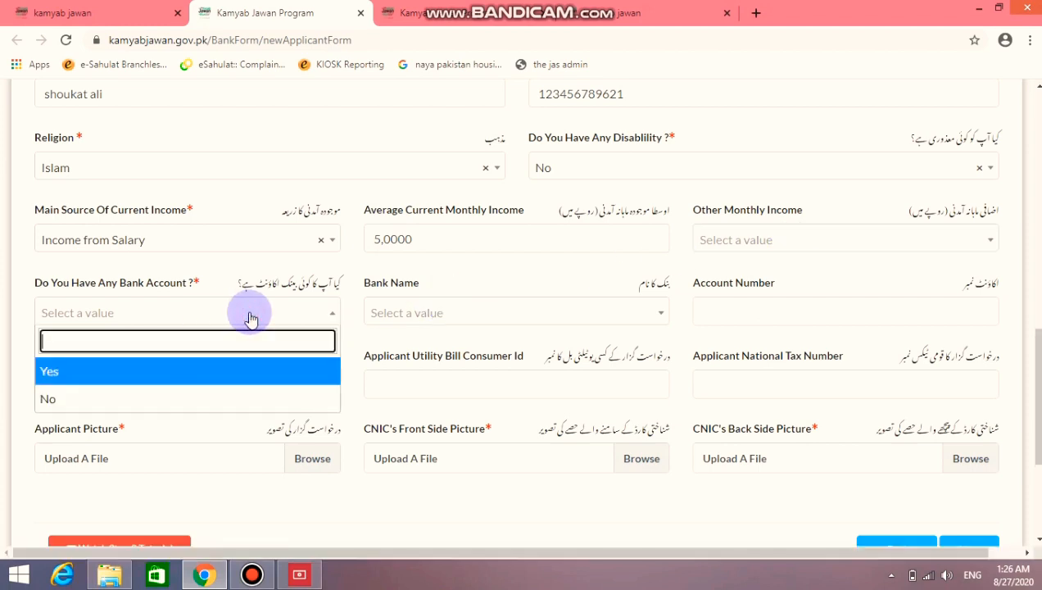
{"action": "left_click", "coordinate": [232, 372]}
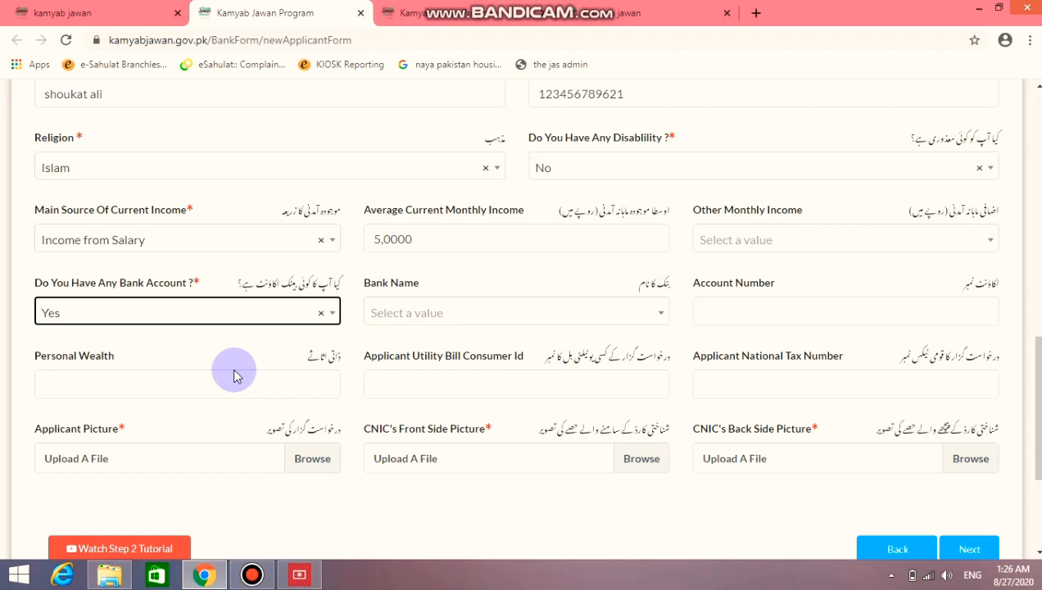
{"action": "left_click", "coordinate": [461, 319]}
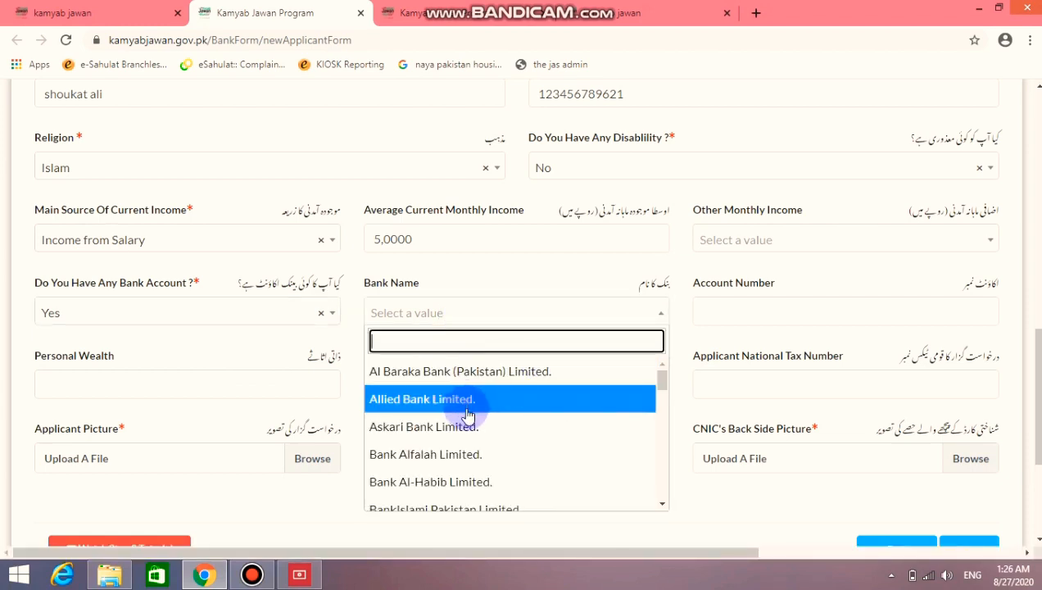
{"action": "scroll", "coordinate": [465, 436], "scroll_direction": "down", "scroll_amount": 2}
{"action": "scroll", "coordinate": [467, 440], "scroll_direction": "up", "scroll_amount": 1}
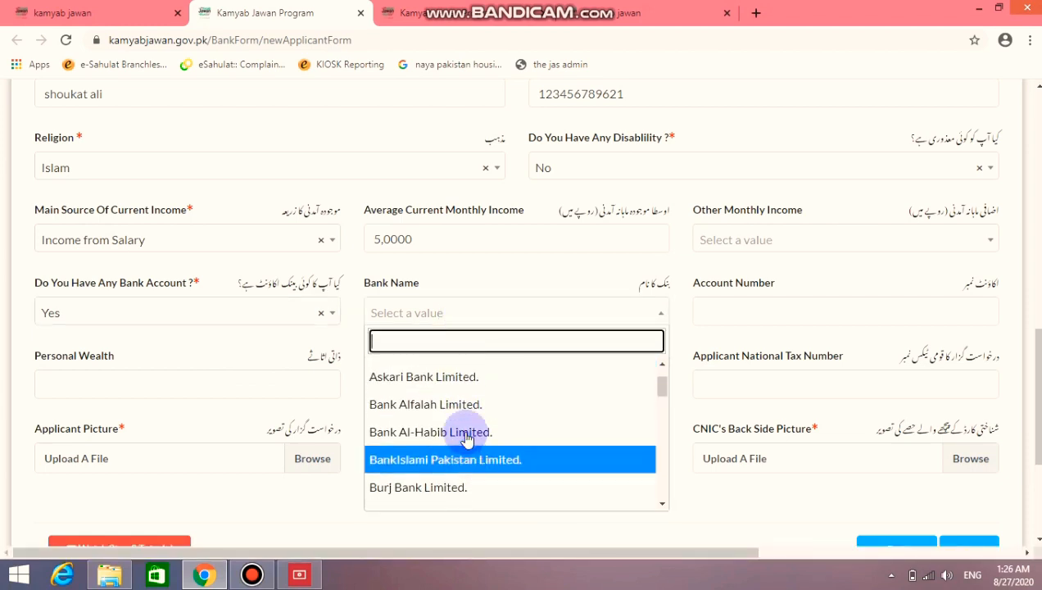
{"action": "scroll", "coordinate": [467, 440], "scroll_direction": "up", "scroll_amount": 1}
{"action": "left_click", "coordinate": [466, 435]}
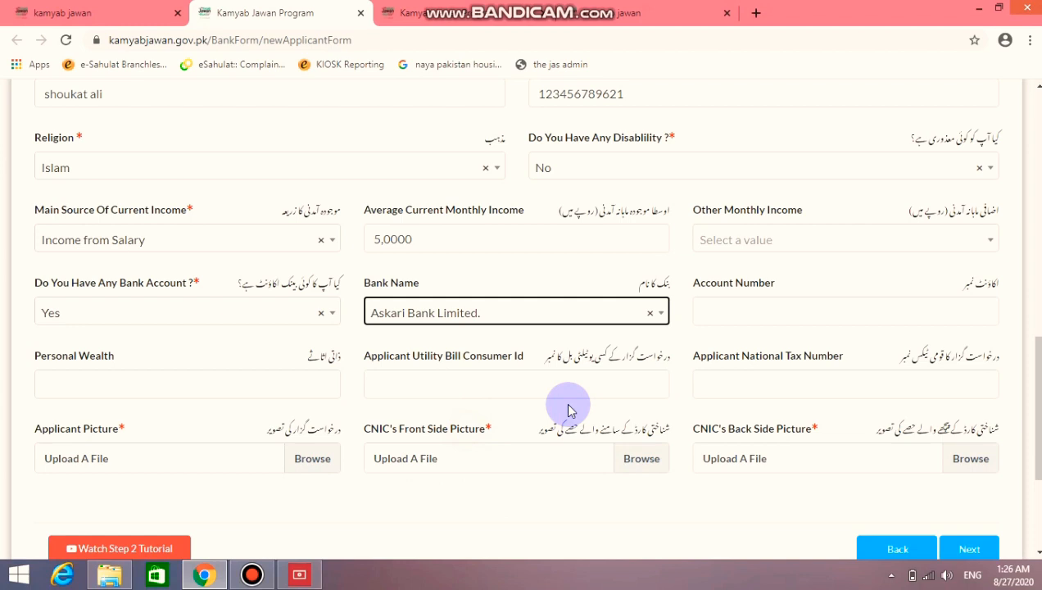
{"action": "left_click", "coordinate": [742, 311]}
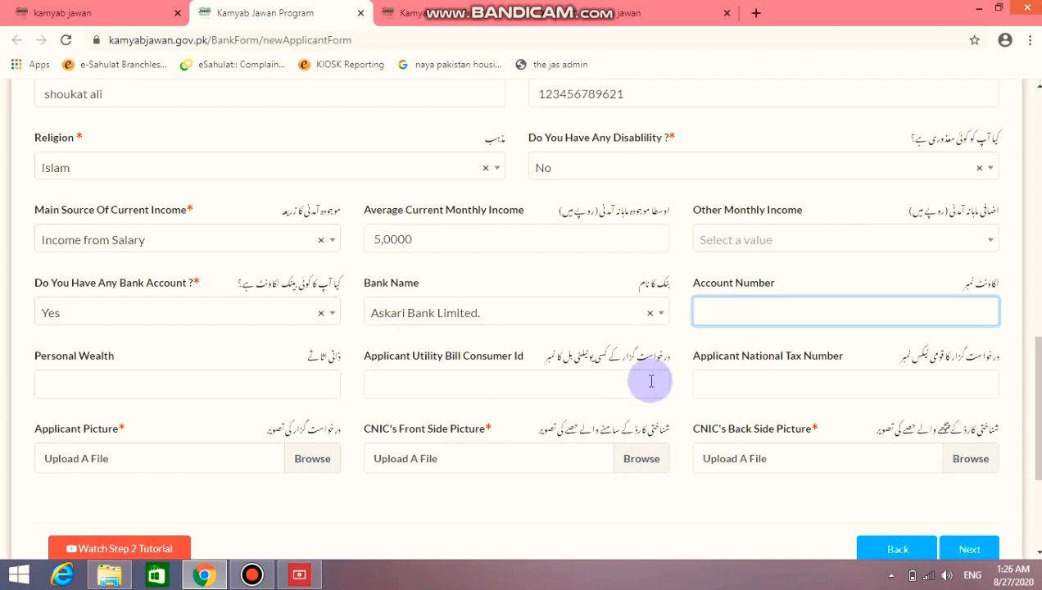
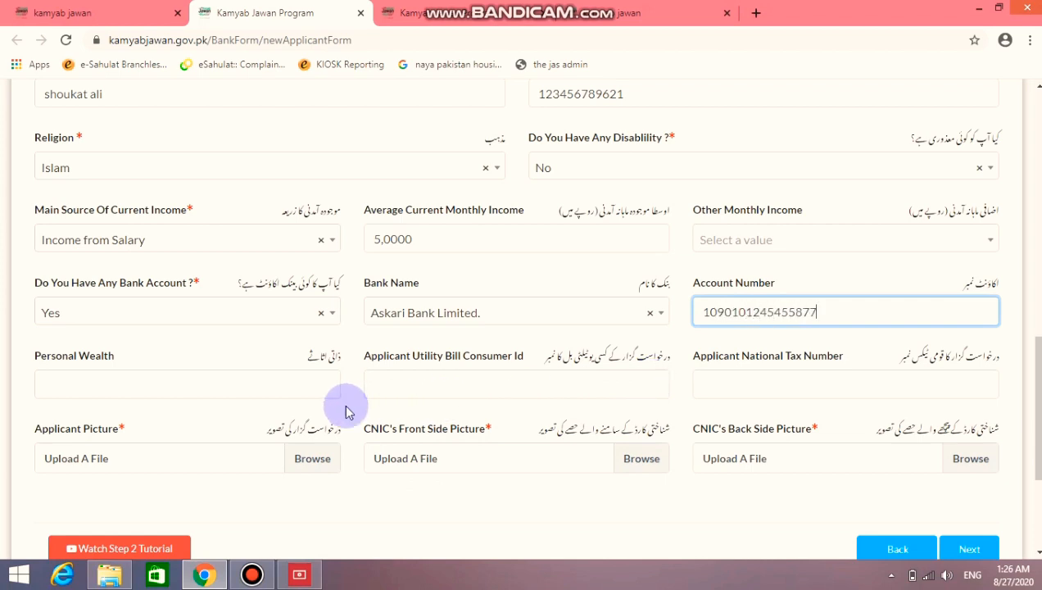
{"action": "left_click", "coordinate": [331, 376]}
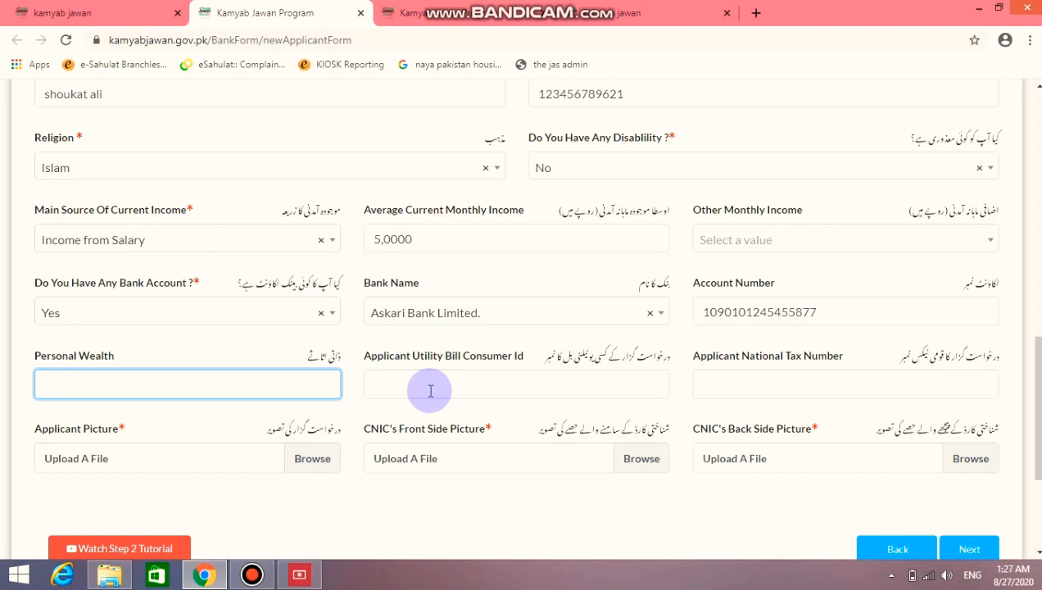
Enter Personal Wealth 4, then the utility bill consumer ID and national tax number
{"action": "type", "text": "23"}
{"action": "key", "text": "BackSpace"}
{"action": "key", "text": "BackSpace"}
{"action": "type", "text": "4"}
{"action": "left_click", "coordinate": [430, 391]}
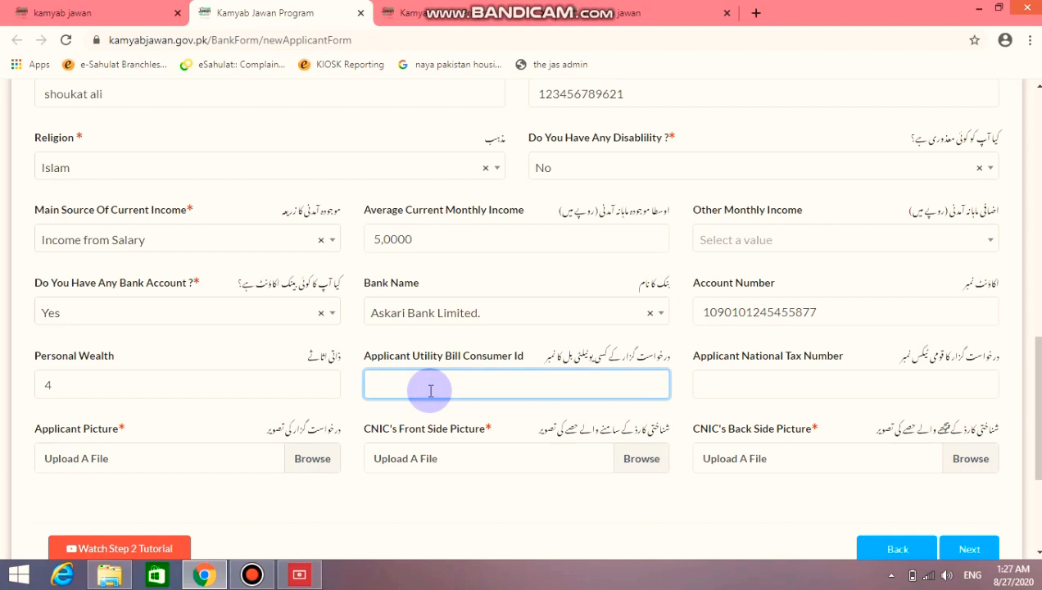
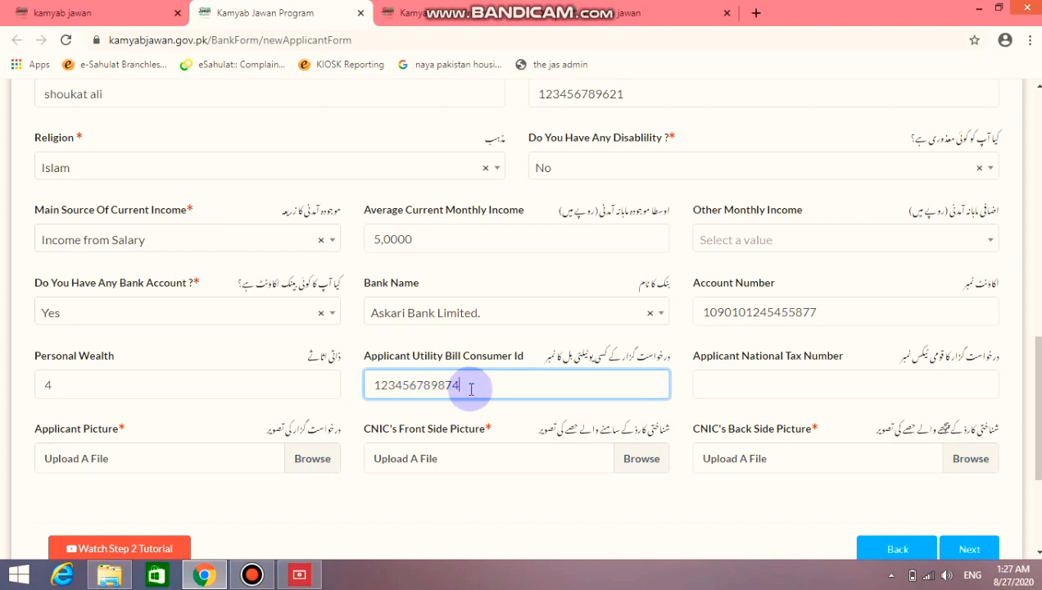
{"action": "key", "text": "Tab"}
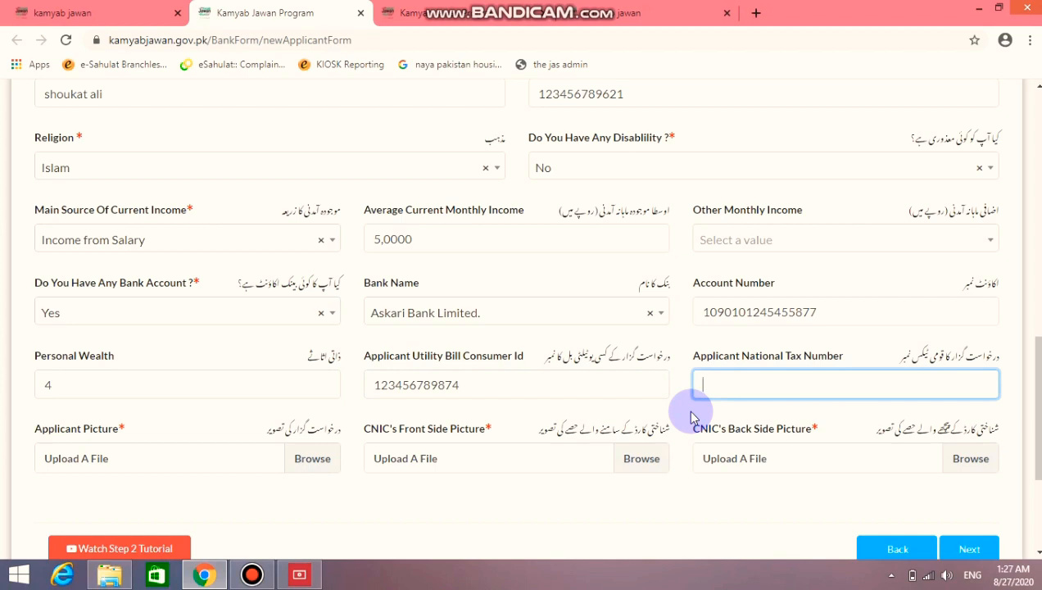
{"action": "scroll", "coordinate": [283, 501], "scroll_direction": "down", "scroll_amount": 1}
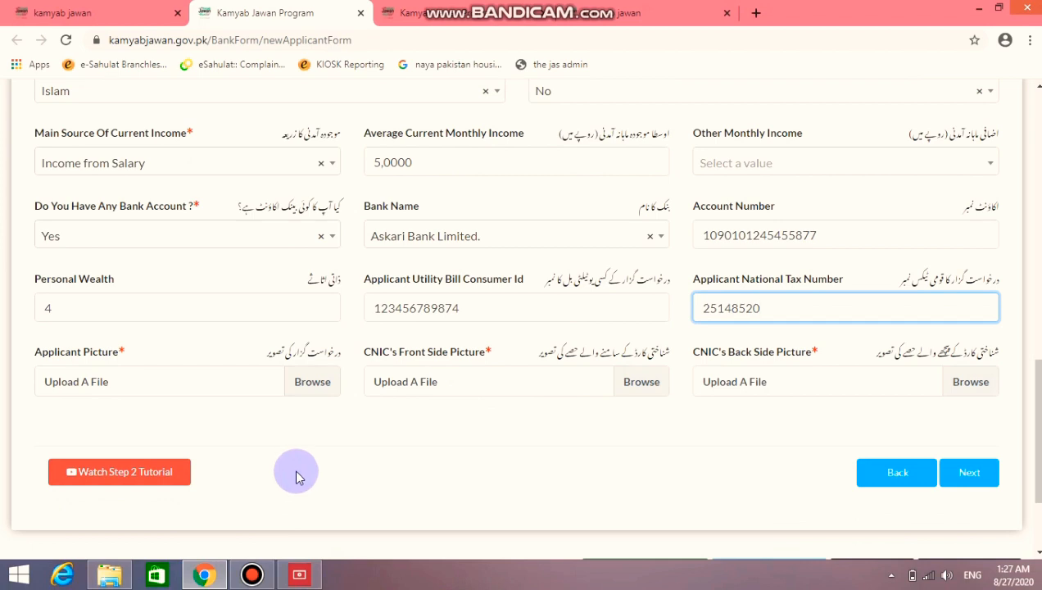
{"action": "scroll", "coordinate": [271, 484], "scroll_direction": "up", "scroll_amount": 1}
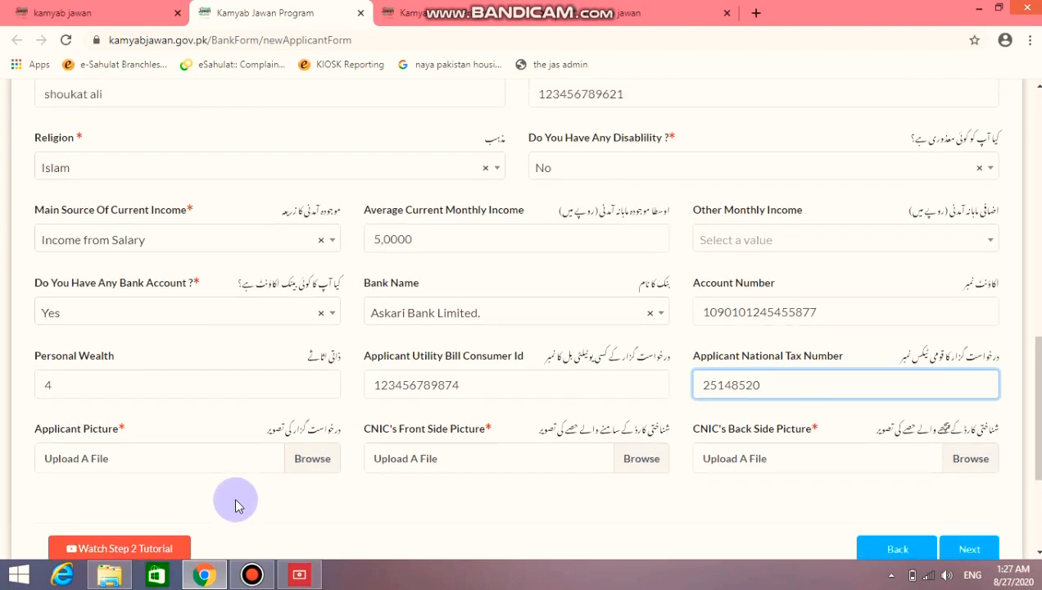
{"action": "scroll", "coordinate": [233, 494], "scroll_direction": "down", "scroll_amount": 1}
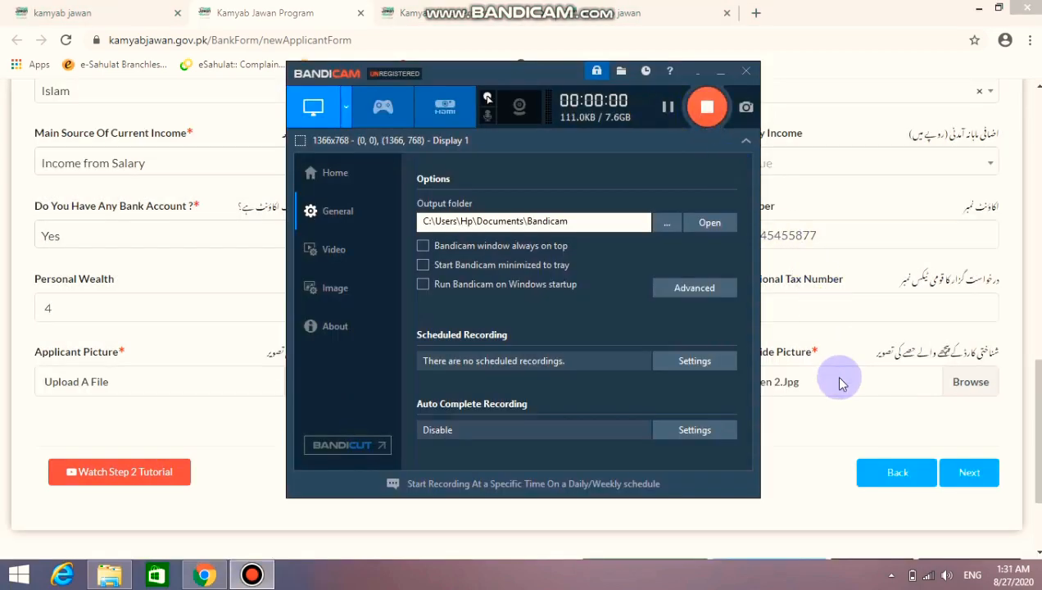
Attach Clean & Green 2.Jpg to the CNIC front and back picture fields and set Gender to Male
{"action": "left_click", "coordinate": [822, 407]}
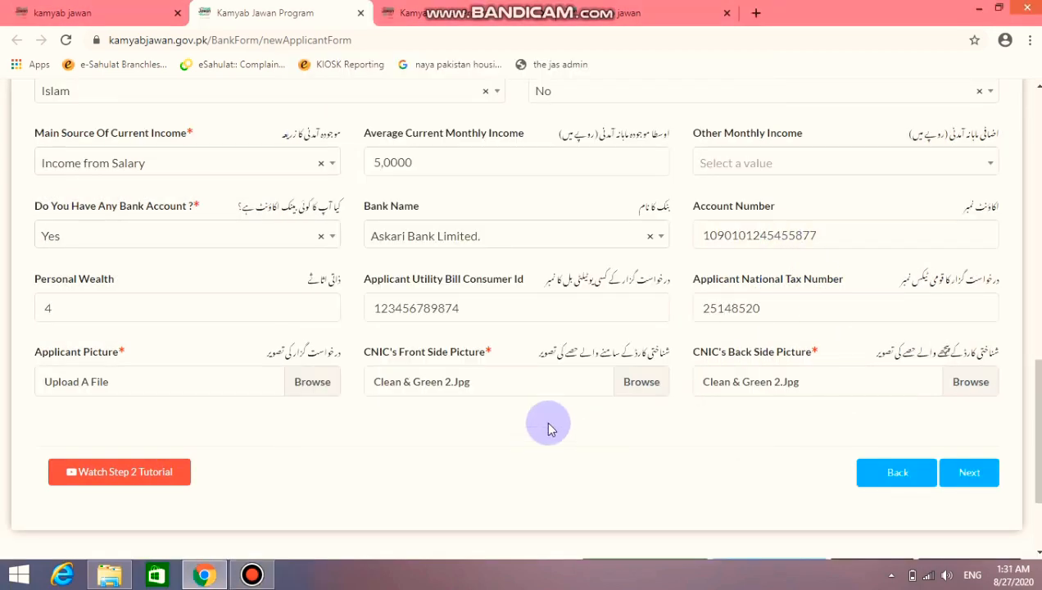
{"action": "left_click", "coordinate": [968, 473]}
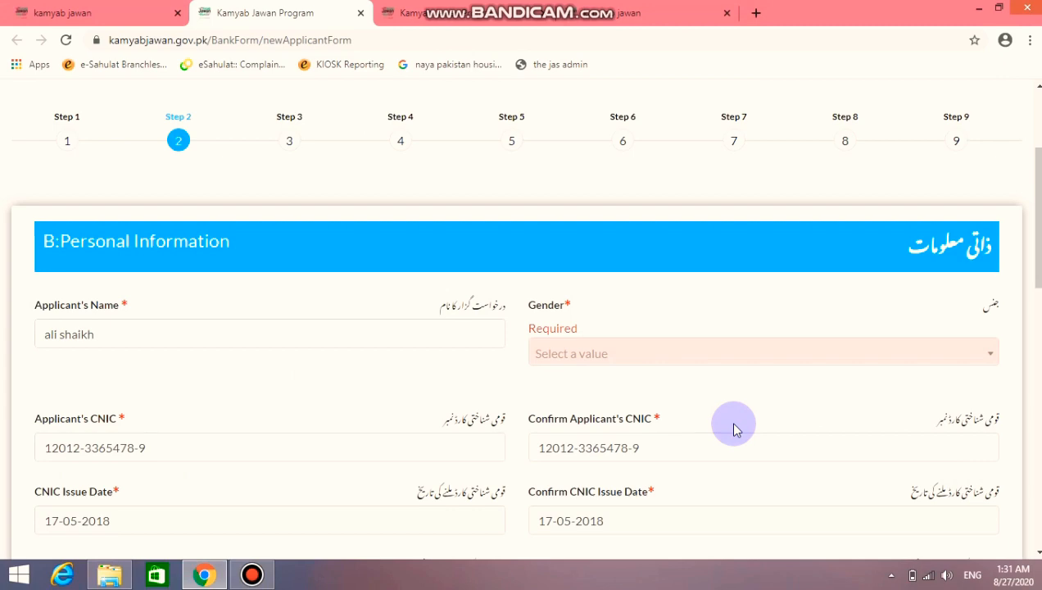
{"action": "left_click", "coordinate": [758, 353]}
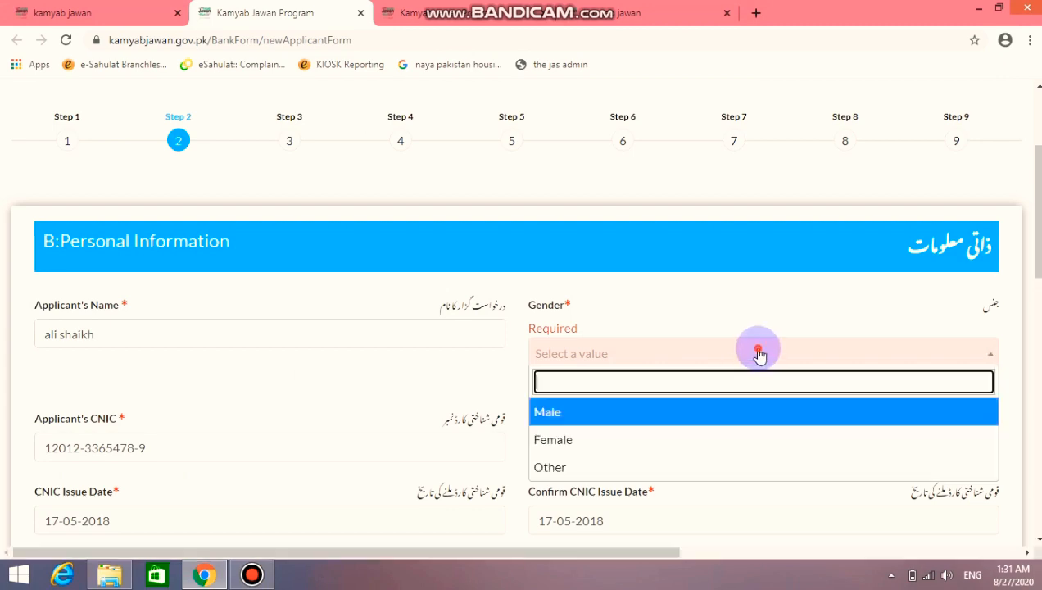
{"action": "left_click", "coordinate": [735, 421]}
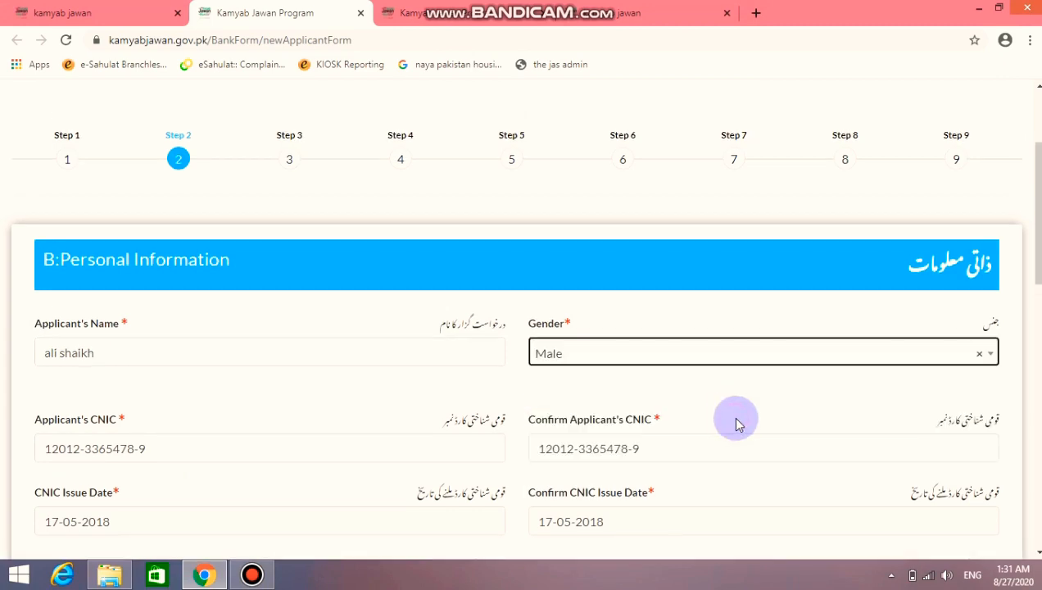
{"action": "scroll", "coordinate": [737, 422], "scroll_direction": "down", "scroll_amount": 8}
{"action": "scroll", "coordinate": [737, 422], "scroll_direction": "down", "scroll_amount": 3}
{"action": "scroll", "coordinate": [738, 422], "scroll_direction": "up", "scroll_amount": 10}
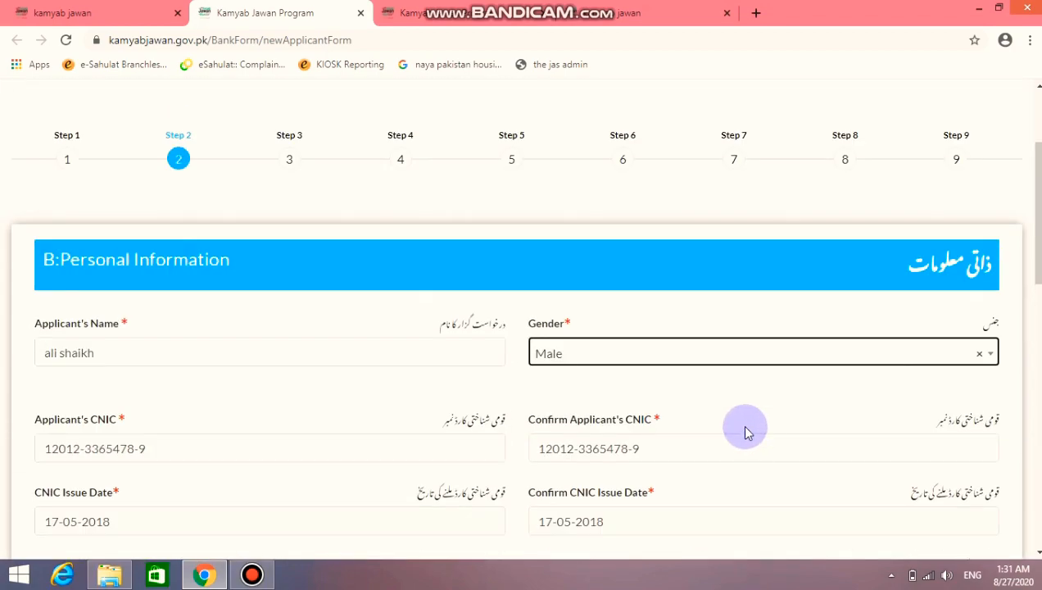
{"action": "scroll", "coordinate": [756, 443], "scroll_direction": "down", "scroll_amount": 5}
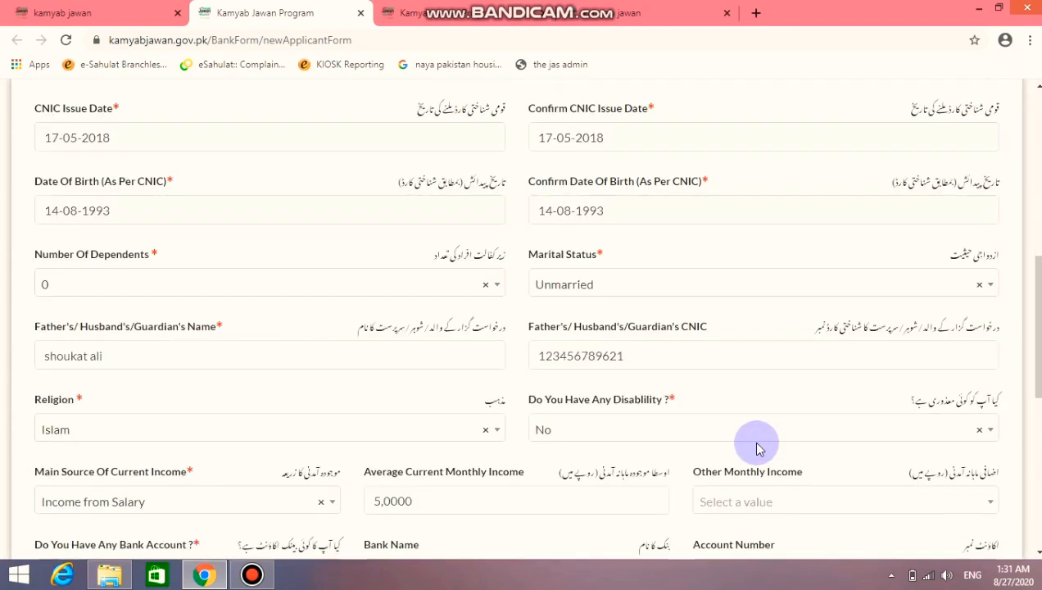
{"action": "scroll", "coordinate": [751, 441], "scroll_direction": "down", "scroll_amount": 6}
{"action": "scroll", "coordinate": [901, 418], "scroll_direction": "up", "scroll_amount": 1}
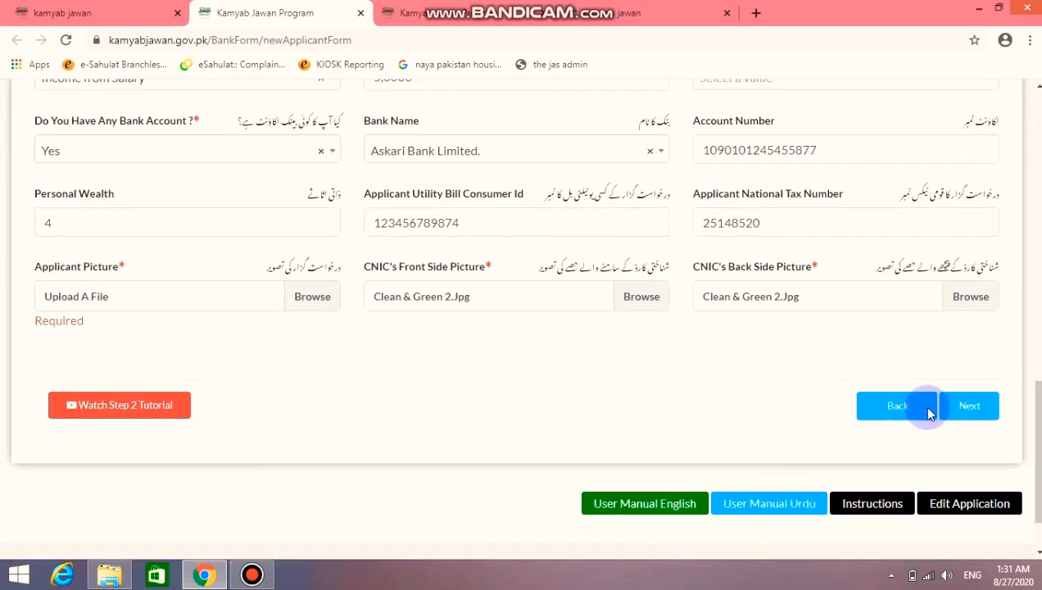
{"action": "scroll", "coordinate": [646, 418], "scroll_direction": "up", "scroll_amount": 3}
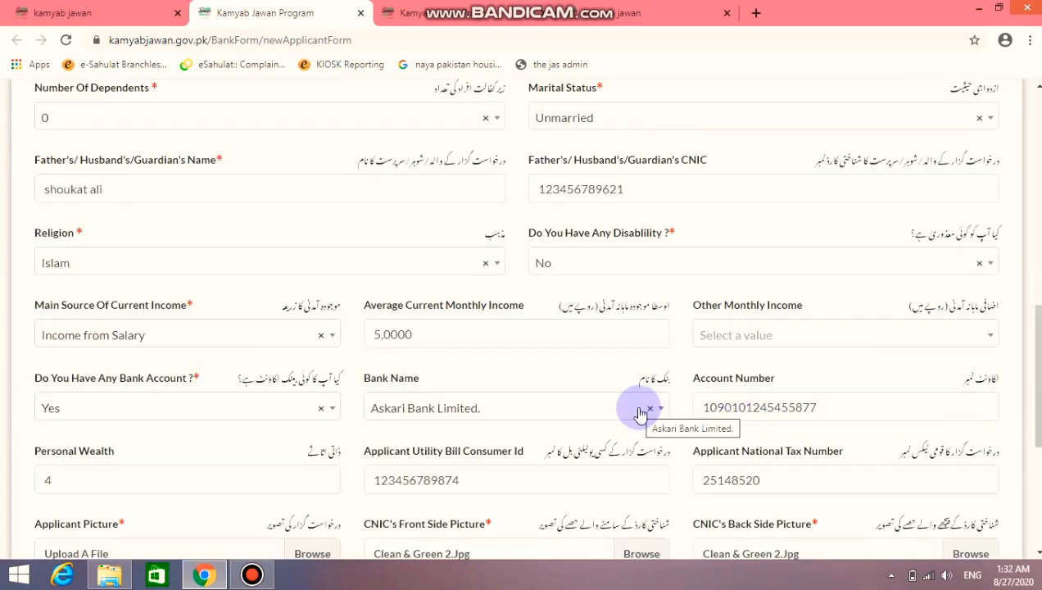
{"action": "scroll", "coordinate": [640, 413], "scroll_direction": "up", "scroll_amount": 10}
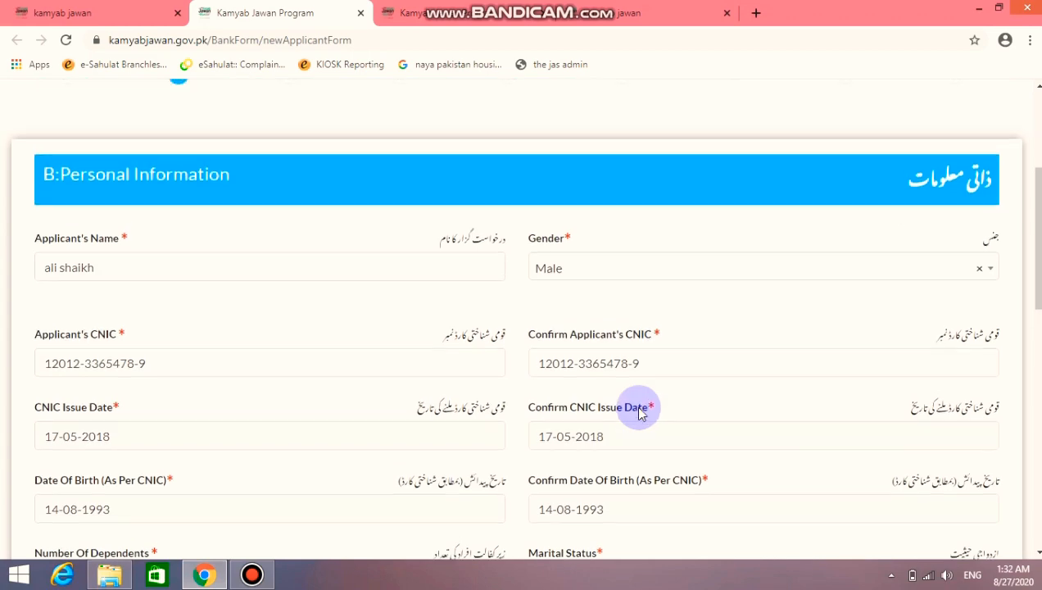
{"action": "scroll", "coordinate": [640, 413], "scroll_direction": "down", "scroll_amount": 5}
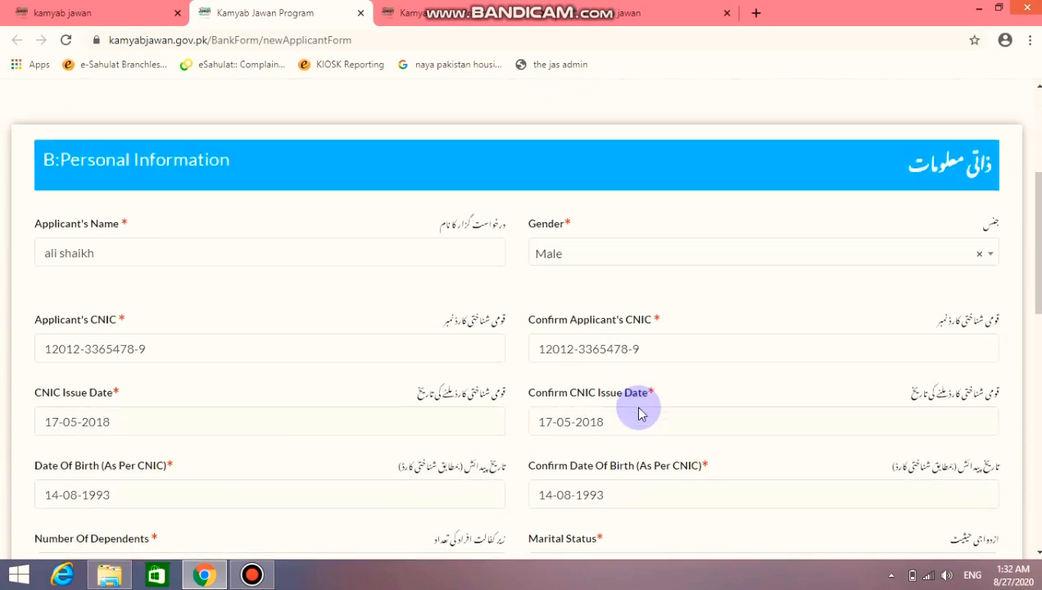
{"action": "scroll", "coordinate": [639, 408], "scroll_direction": "down", "scroll_amount": 2}
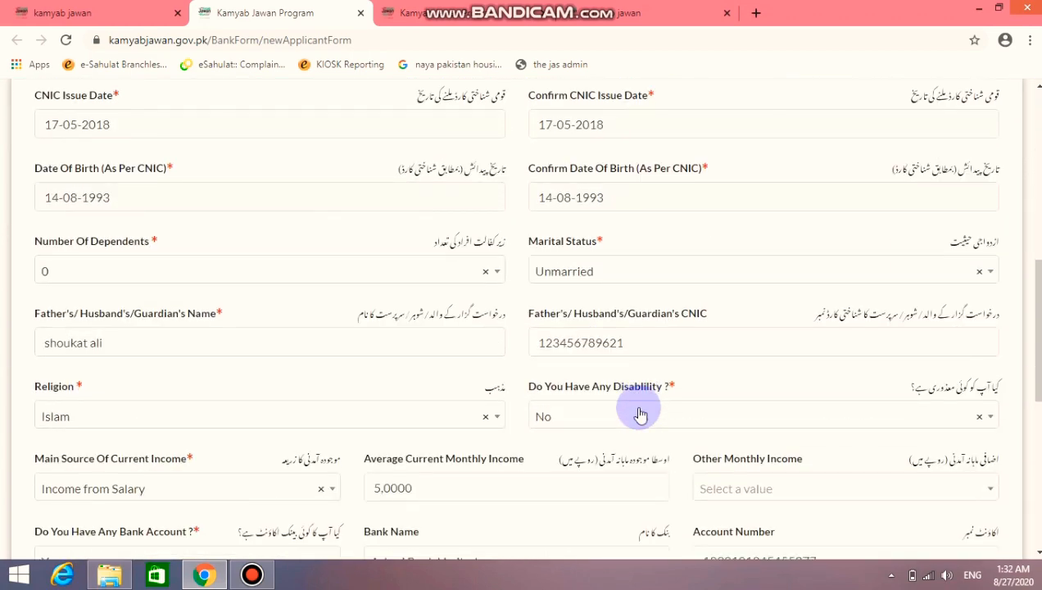
{"action": "scroll", "coordinate": [640, 413], "scroll_direction": "down", "scroll_amount": 3}
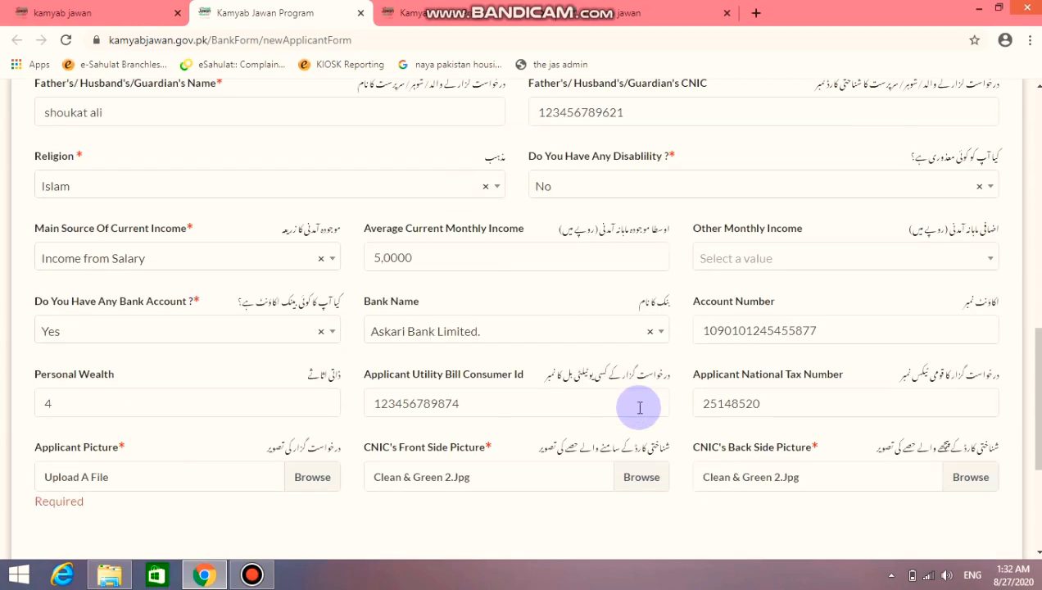
{"action": "scroll", "coordinate": [640, 407], "scroll_direction": "down", "scroll_amount": 2}
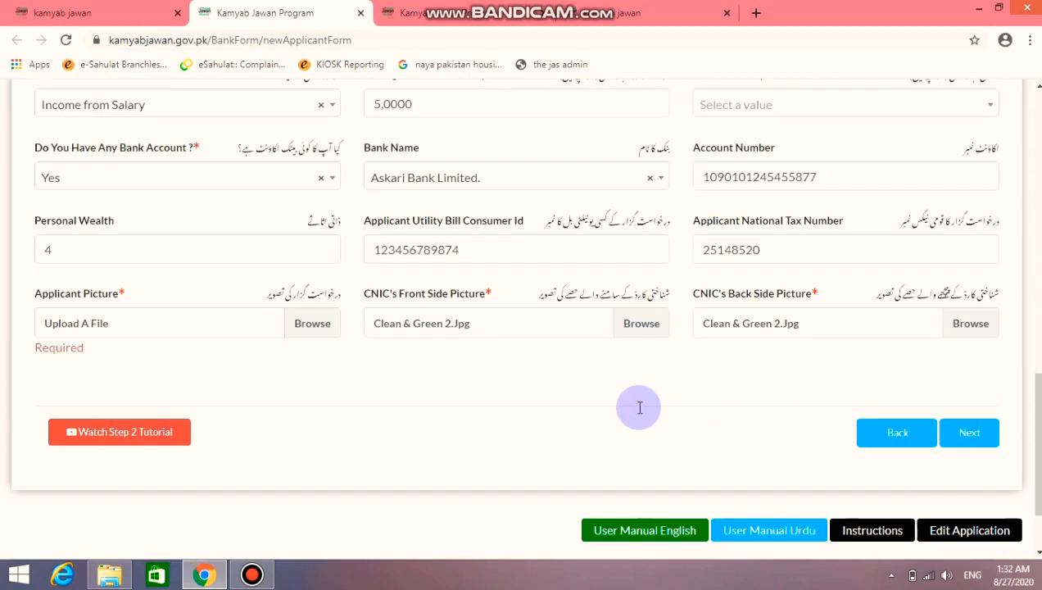
Skip the applicant picture upload and advance to Step 3, C. Qualifications Detail
{"action": "left_click", "coordinate": [304, 326]}
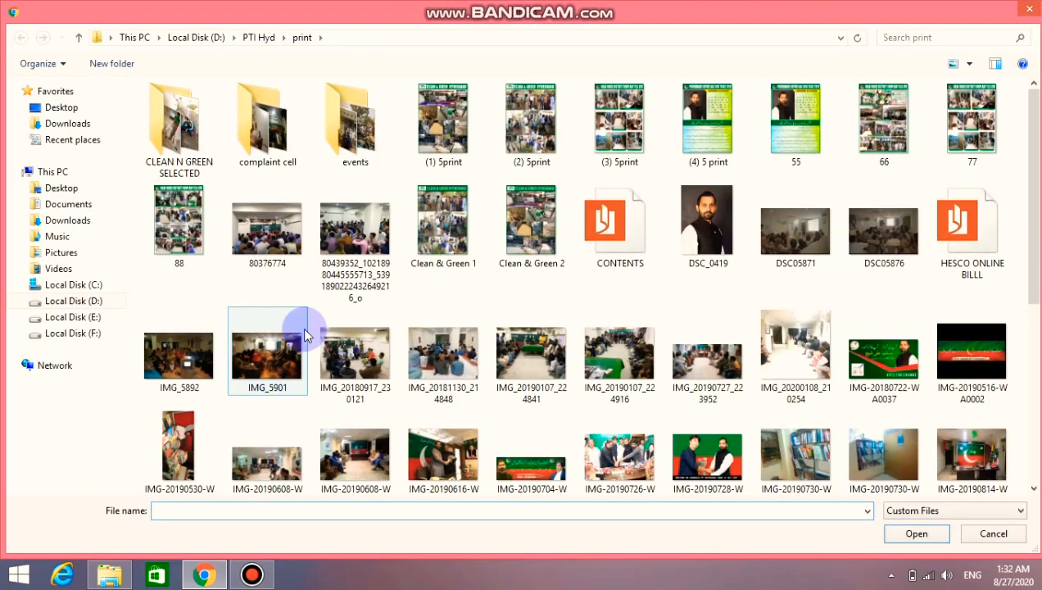
{"action": "left_click", "coordinate": [252, 575]}
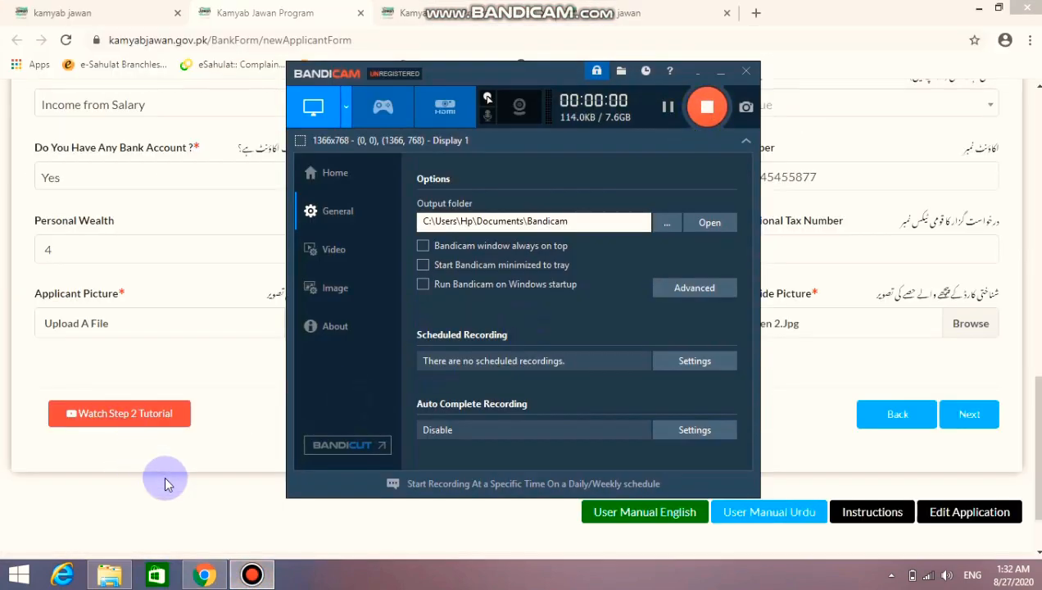
{"action": "scroll", "coordinate": [471, 499], "scroll_direction": "up", "scroll_amount": 7}
{"action": "scroll", "coordinate": [475, 498], "scroll_direction": "down", "scroll_amount": 8}
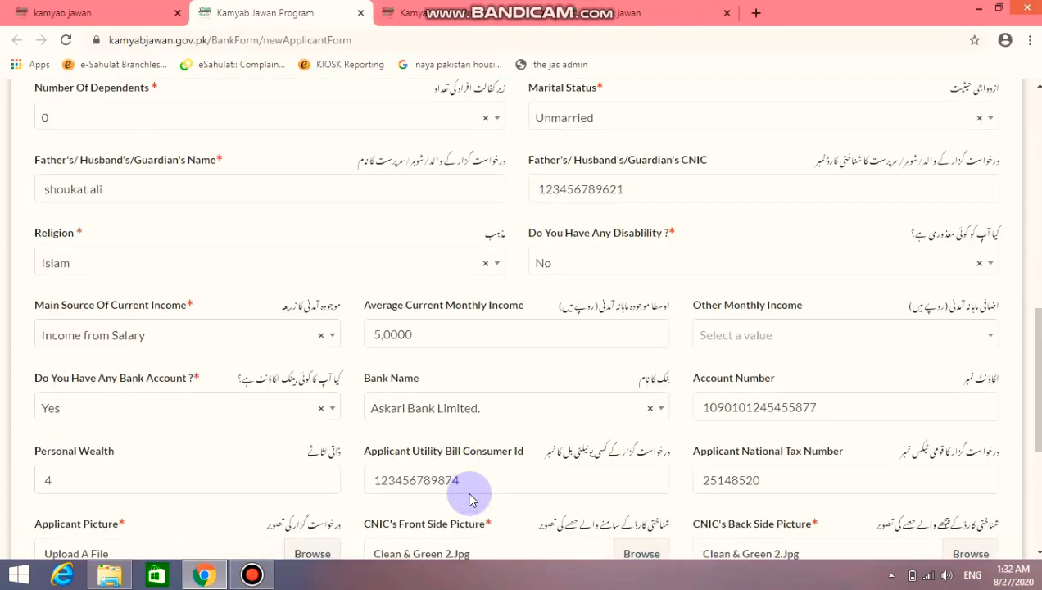
{"action": "left_click", "coordinate": [953, 337]}
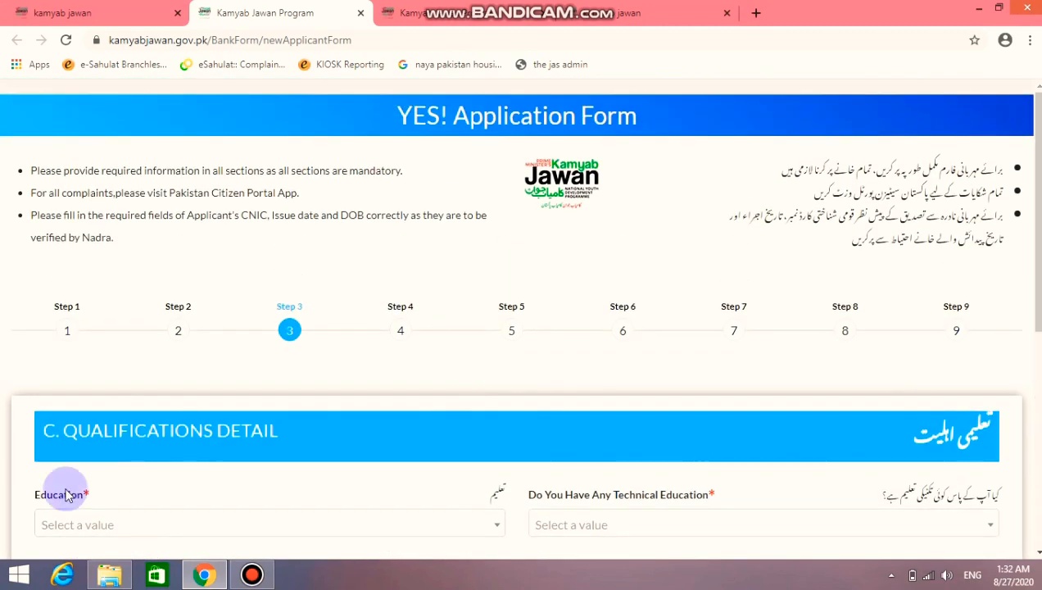
Return to the application form and choose Masters Degree as the education level
{"action": "key", "text": "super+c"}
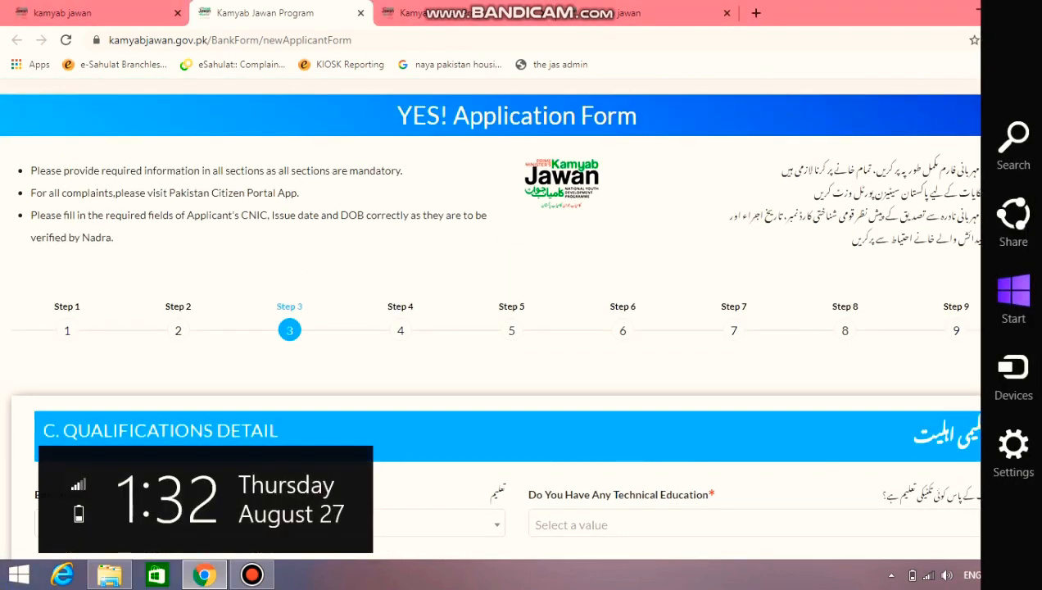
{"action": "left_click", "coordinate": [482, 325]}
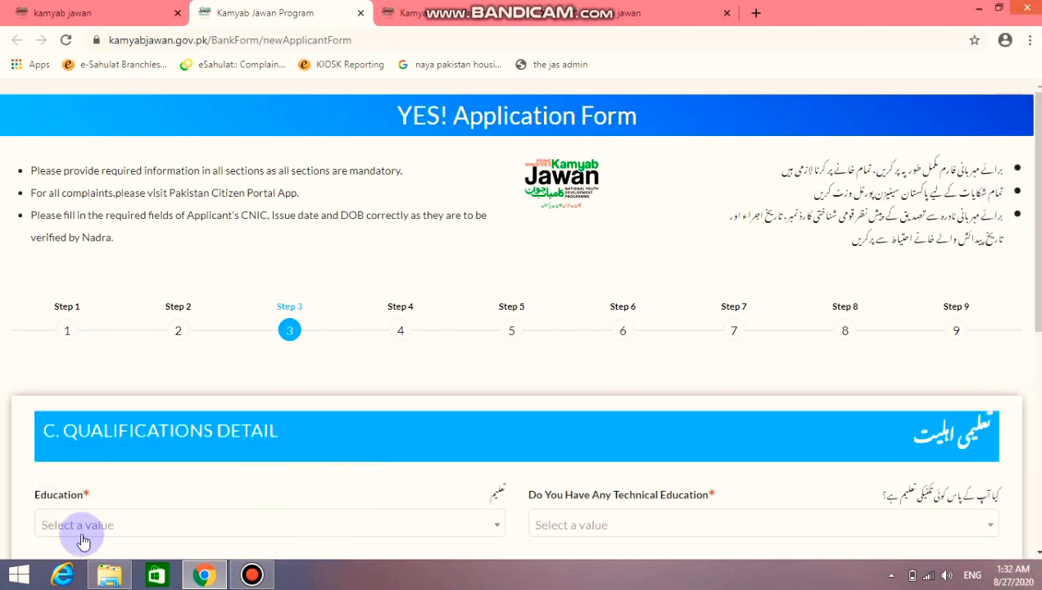
{"action": "left_click", "coordinate": [251, 575]}
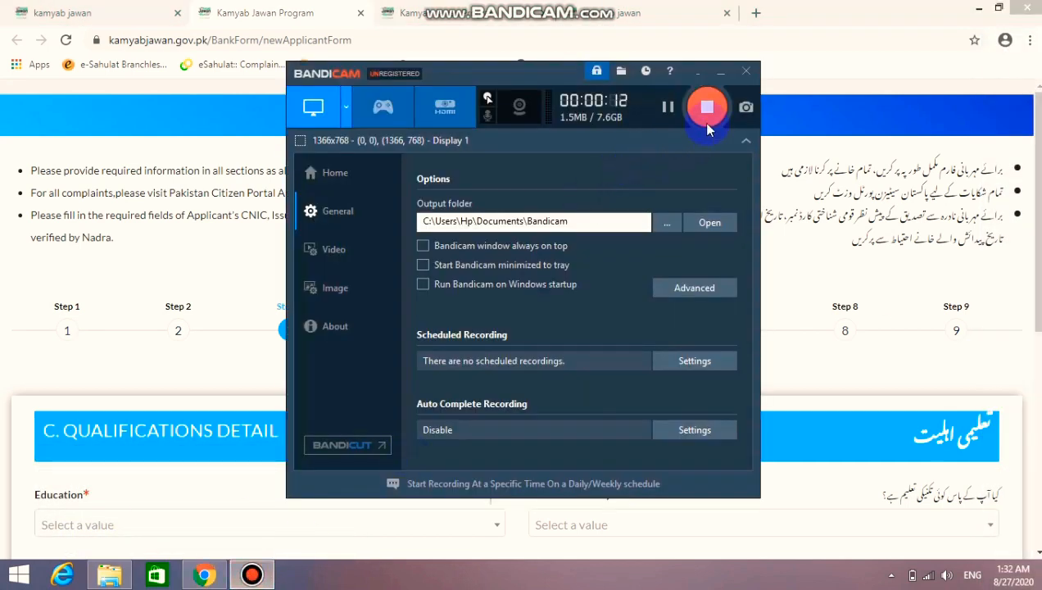
{"action": "left_click", "coordinate": [852, 12]}
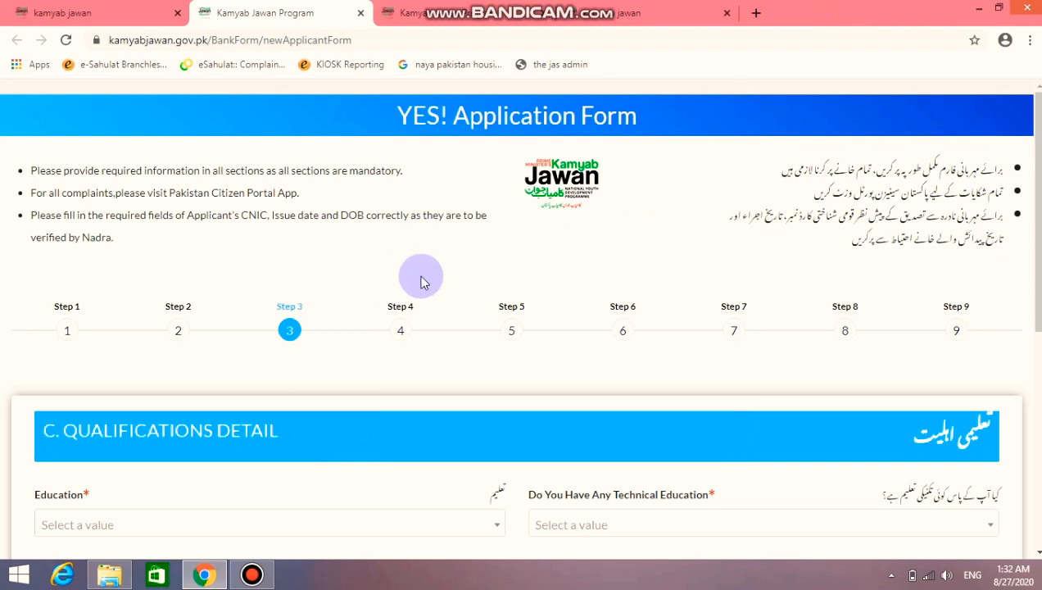
{"action": "scroll", "coordinate": [421, 279], "scroll_direction": "down", "scroll_amount": 1}
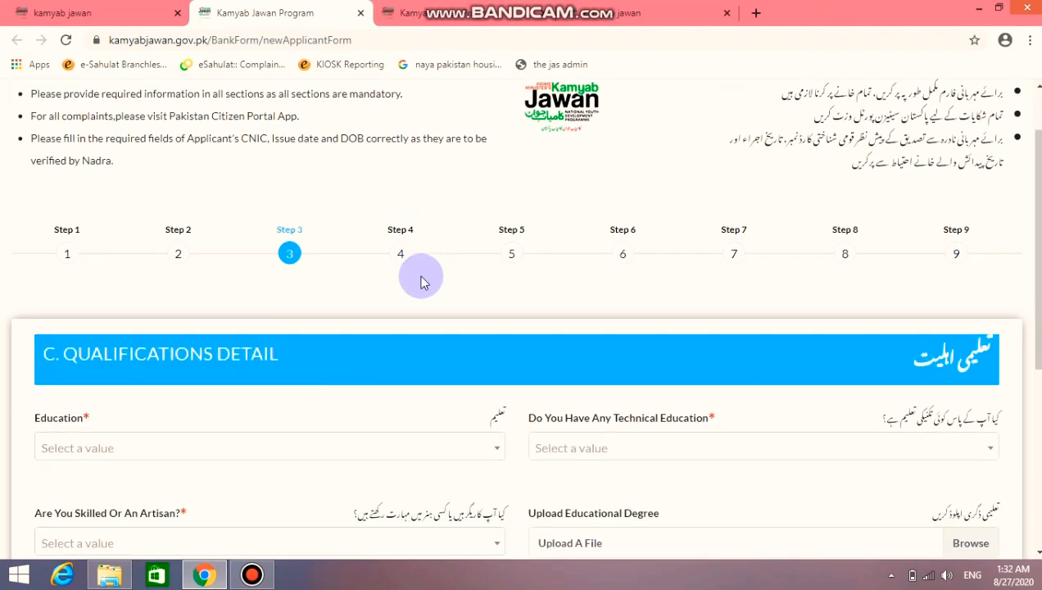
{"action": "scroll", "coordinate": [421, 279], "scroll_direction": "down", "scroll_amount": 1}
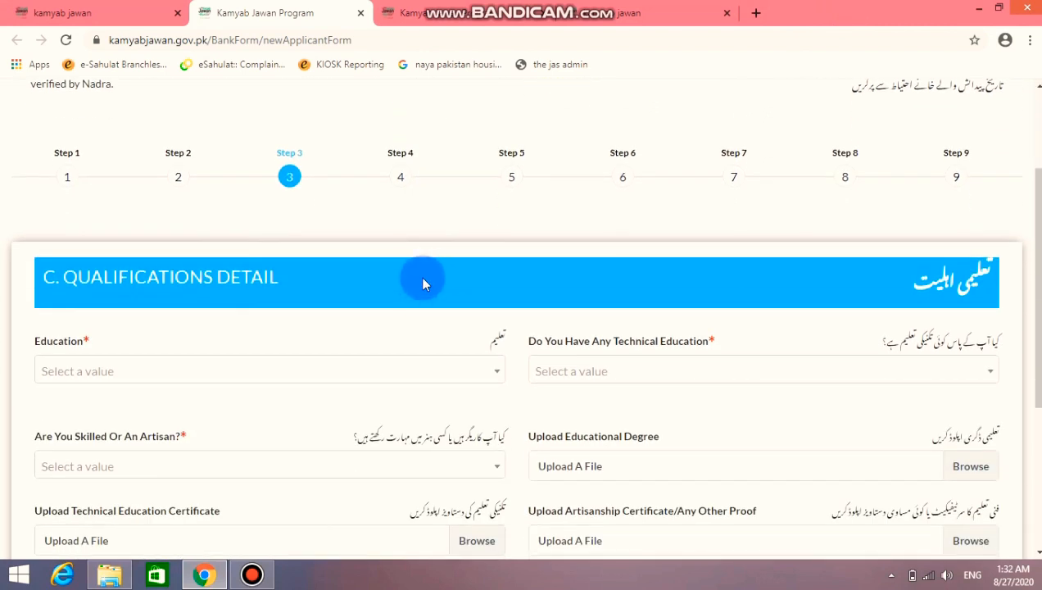
{"action": "scroll", "coordinate": [424, 283], "scroll_direction": "down", "scroll_amount": 1}
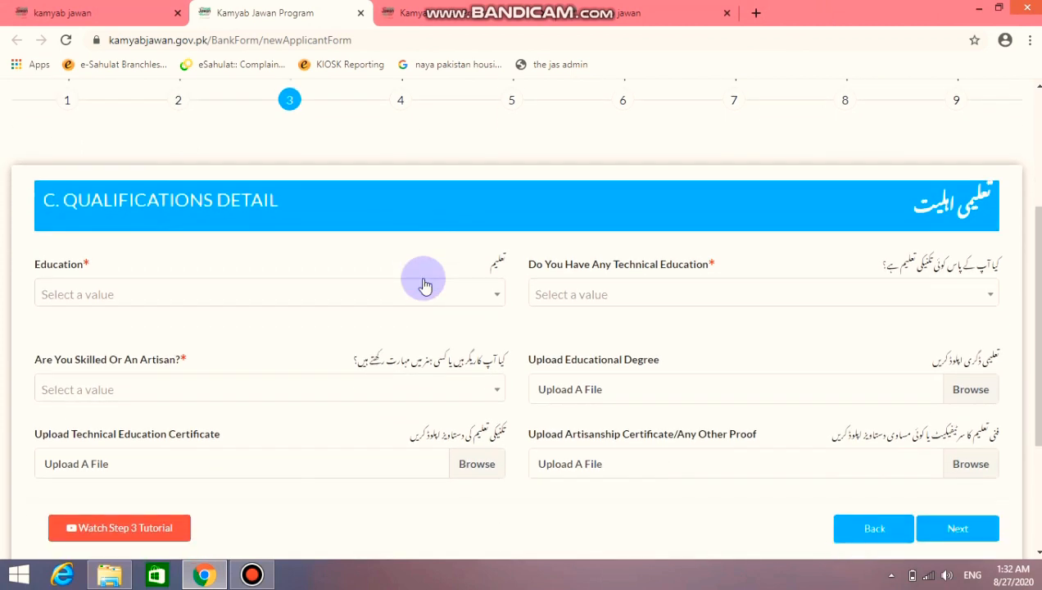
{"action": "left_click", "coordinate": [495, 296]}
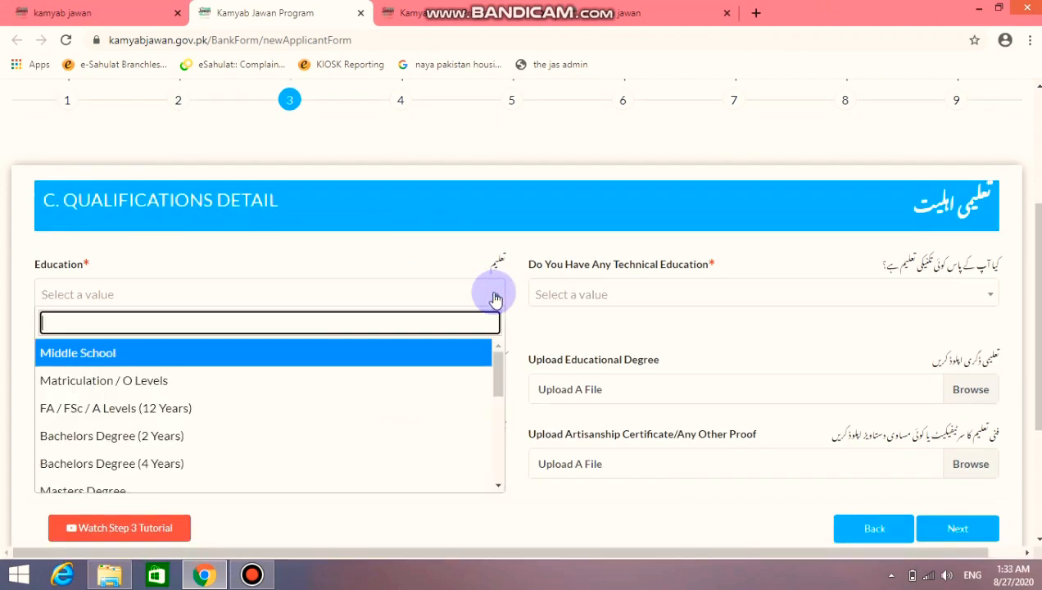
{"action": "scroll", "coordinate": [343, 399], "scroll_direction": "down", "scroll_amount": 3}
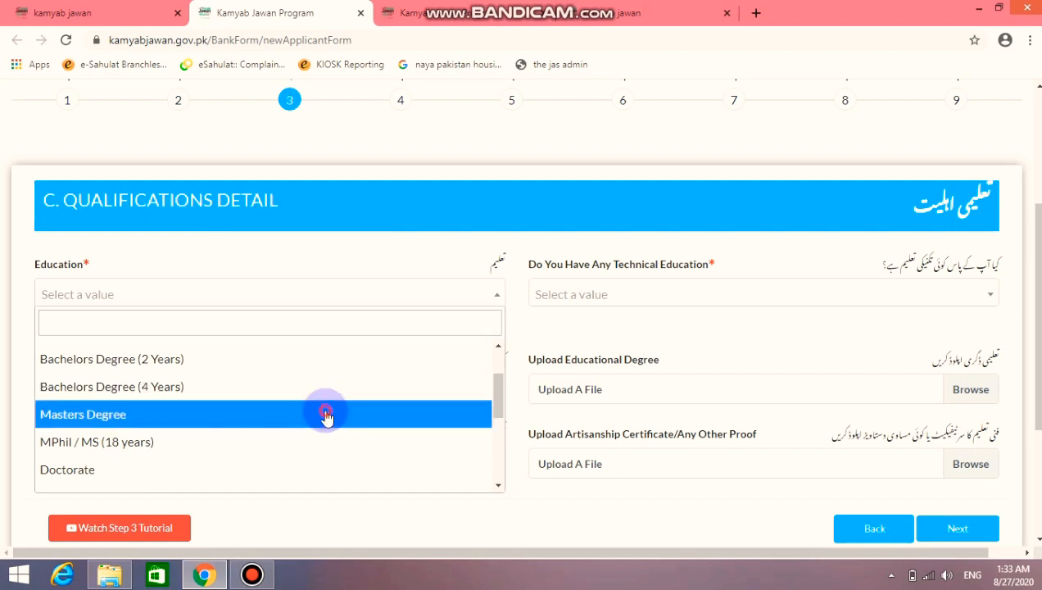
{"action": "left_click", "coordinate": [326, 417]}
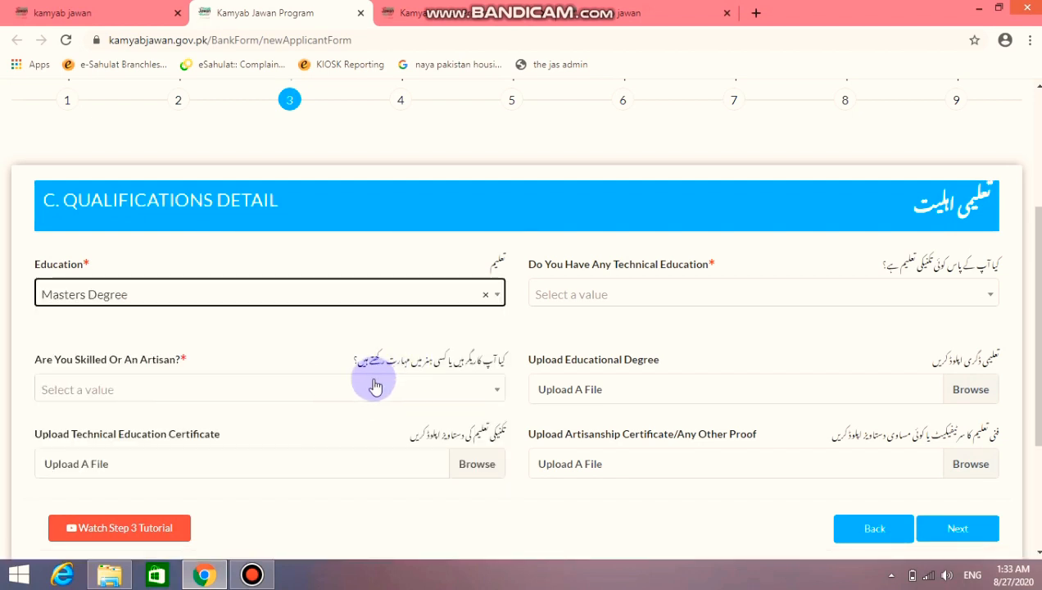
Set Technical Education to Business Administration
{"action": "left_click", "coordinate": [650, 297]}
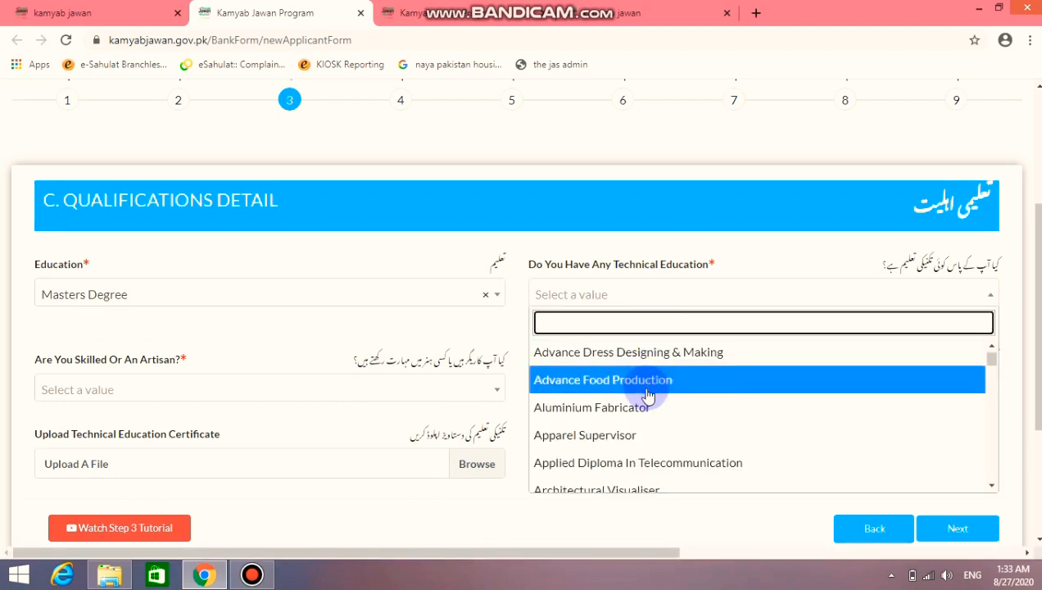
{"action": "scroll", "coordinate": [652, 385], "scroll_direction": "down", "scroll_amount": 1}
{"action": "scroll", "coordinate": [666, 410], "scroll_direction": "down", "scroll_amount": 3}
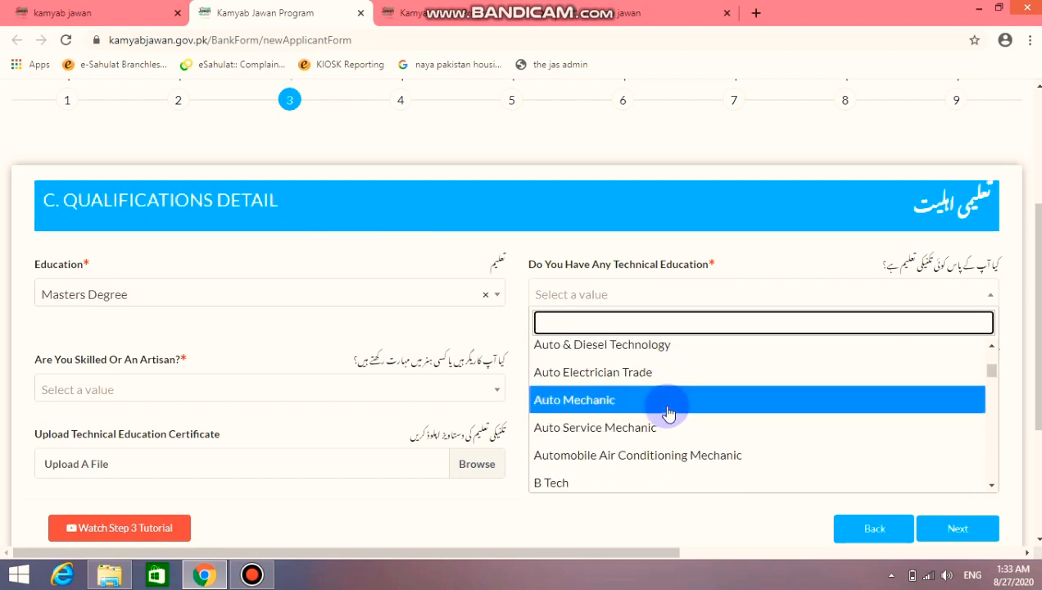
{"action": "scroll", "coordinate": [667, 412], "scroll_direction": "up", "scroll_amount": 2}
{"action": "scroll", "coordinate": [667, 412], "scroll_direction": "down", "scroll_amount": 1}
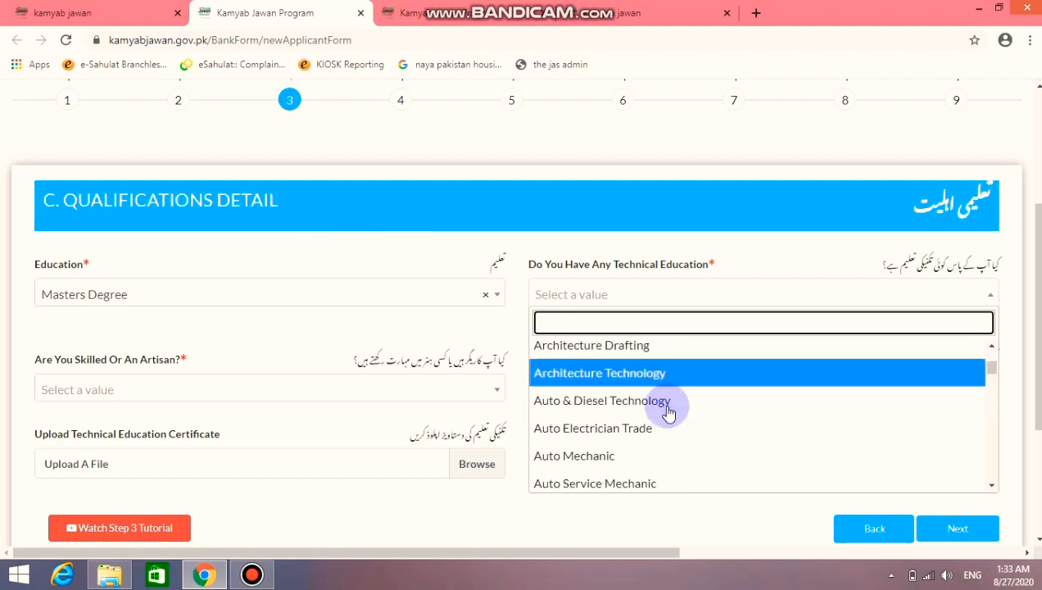
{"action": "scroll", "coordinate": [668, 412], "scroll_direction": "down", "scroll_amount": 2}
{"action": "scroll", "coordinate": [668, 412], "scroll_direction": "down", "scroll_amount": 3}
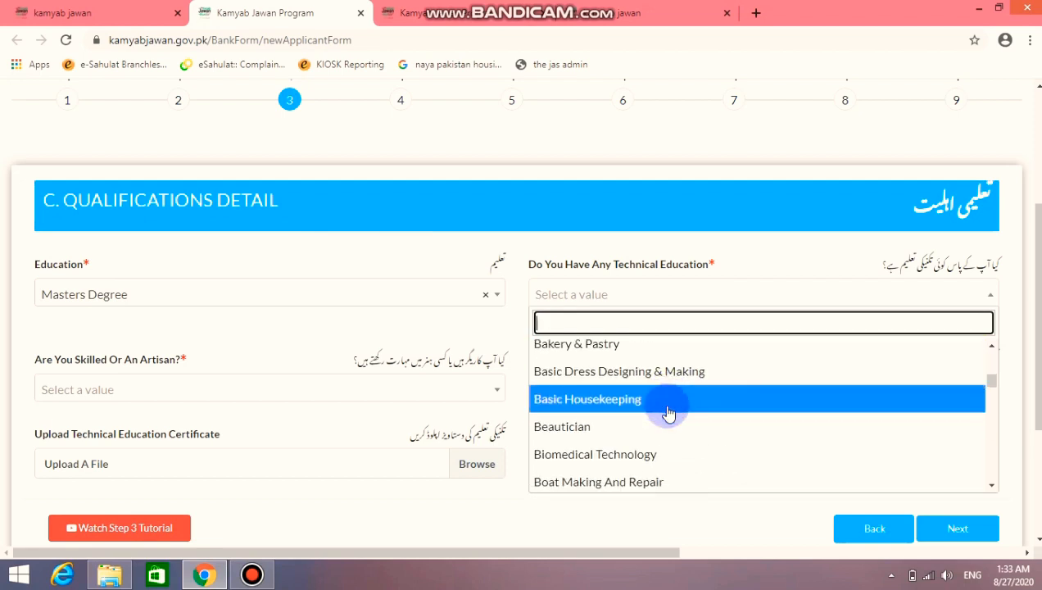
{"action": "scroll", "coordinate": [668, 412], "scroll_direction": "down", "scroll_amount": 1}
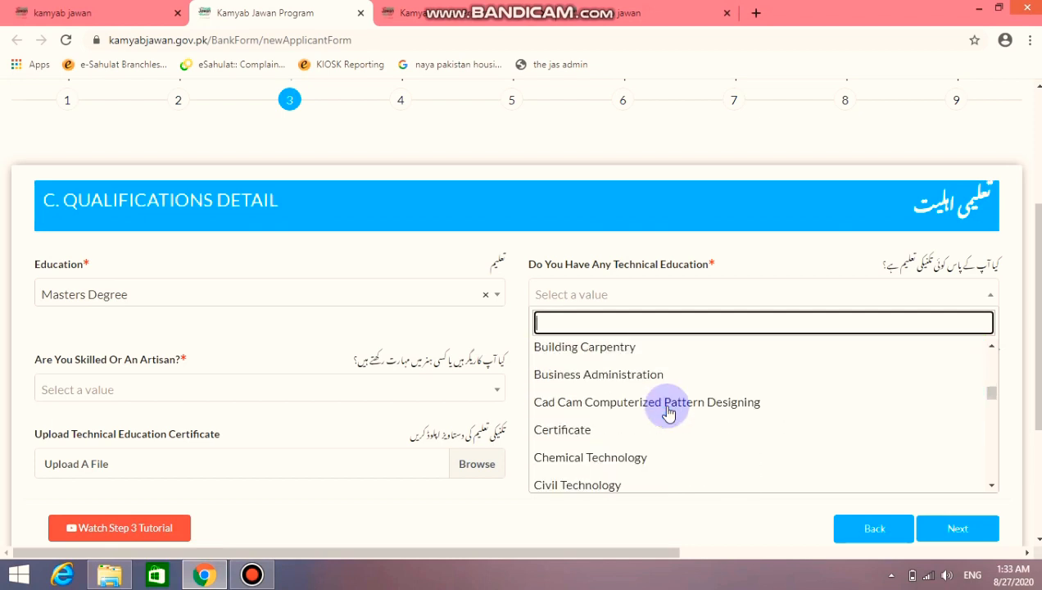
{"action": "left_click", "coordinate": [658, 382]}
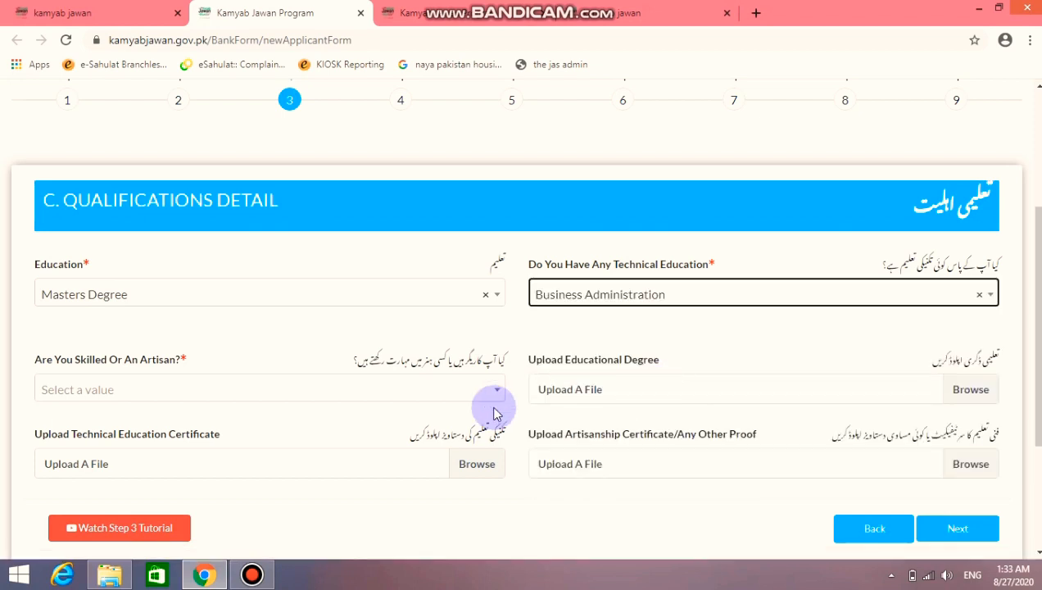
Choose Administration as the Skilled/Artisan skill
{"action": "scroll", "coordinate": [491, 413], "scroll_direction": "down", "scroll_amount": 1}
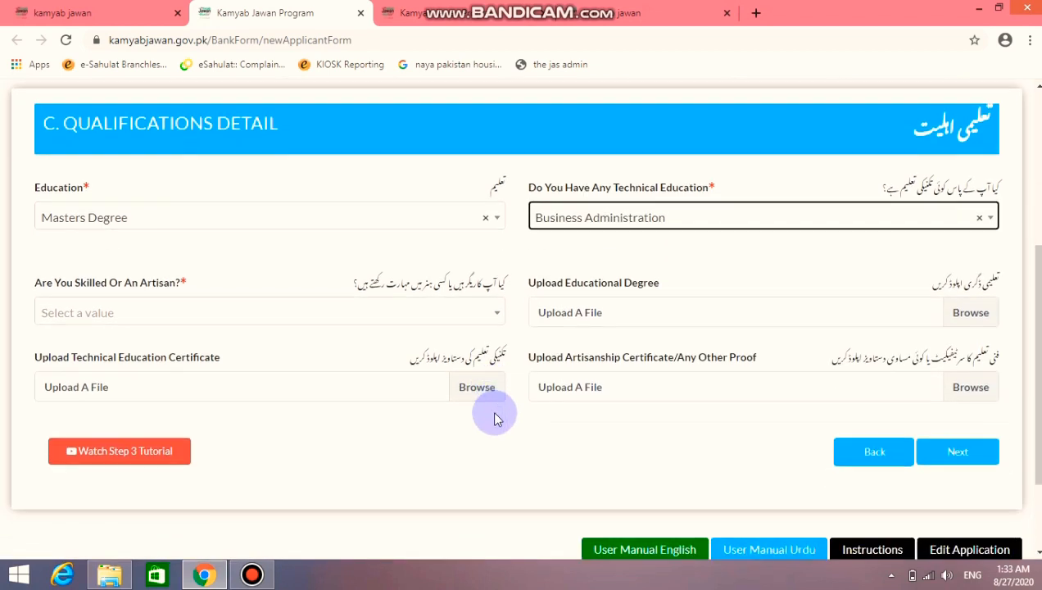
{"action": "left_click", "coordinate": [490, 322]}
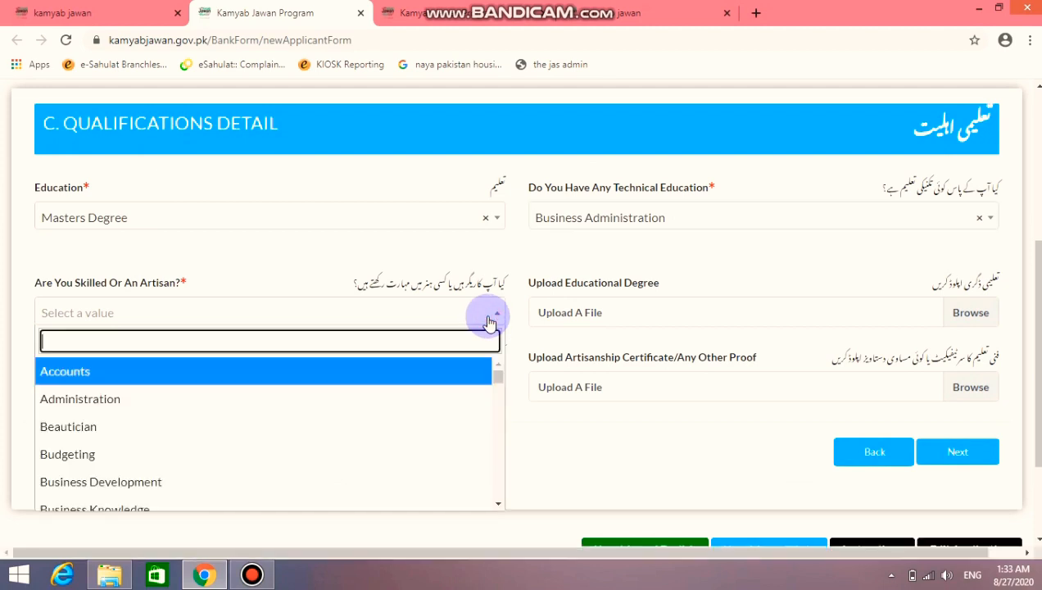
{"action": "left_click", "coordinate": [376, 397]}
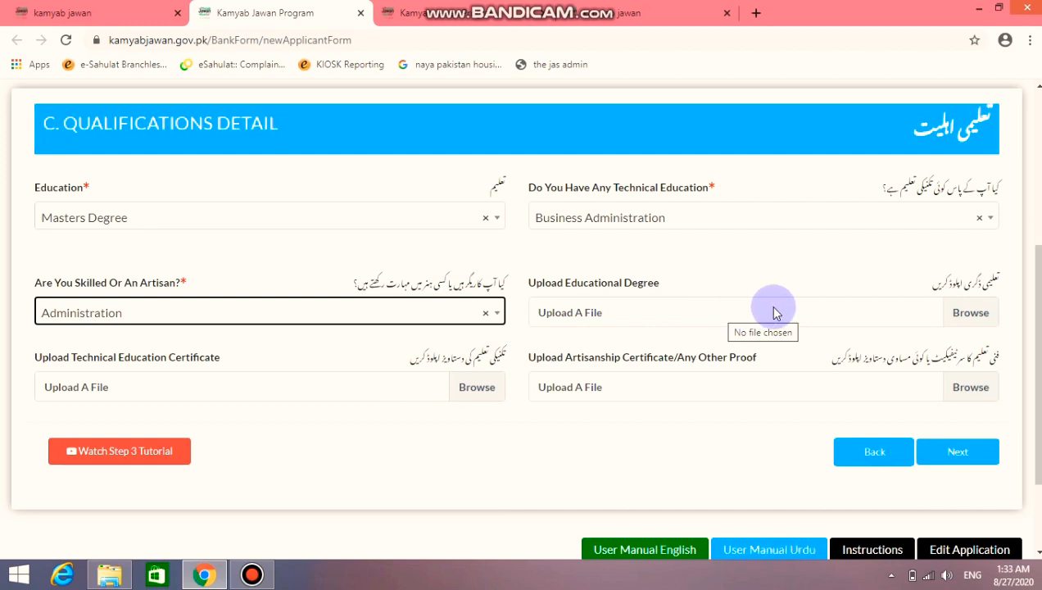
{"action": "scroll", "coordinate": [728, 326], "scroll_direction": "down", "scroll_amount": 1}
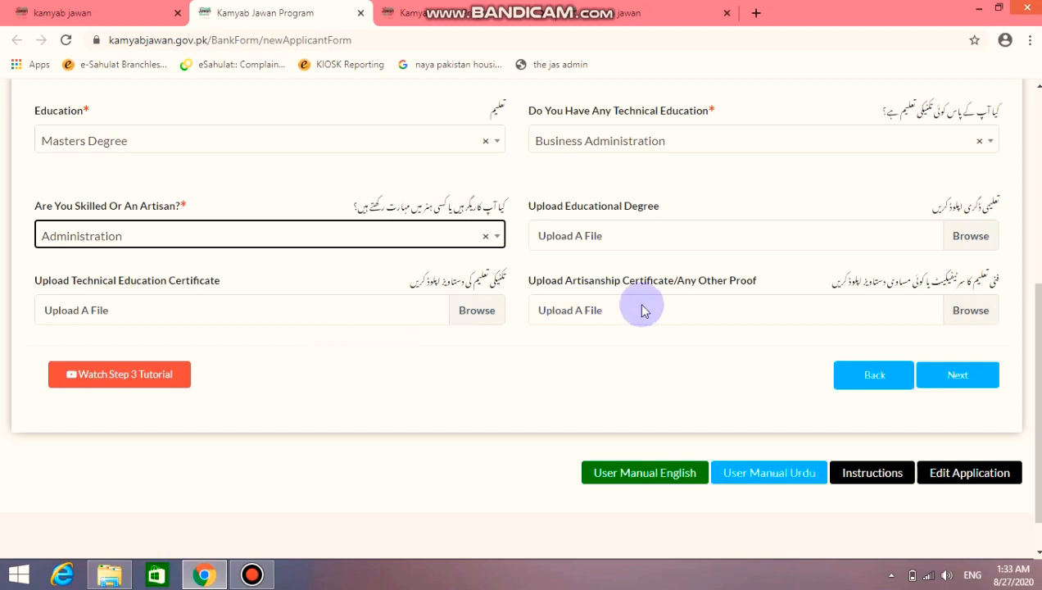
{"action": "scroll", "coordinate": [602, 354], "scroll_direction": "up", "scroll_amount": 3}
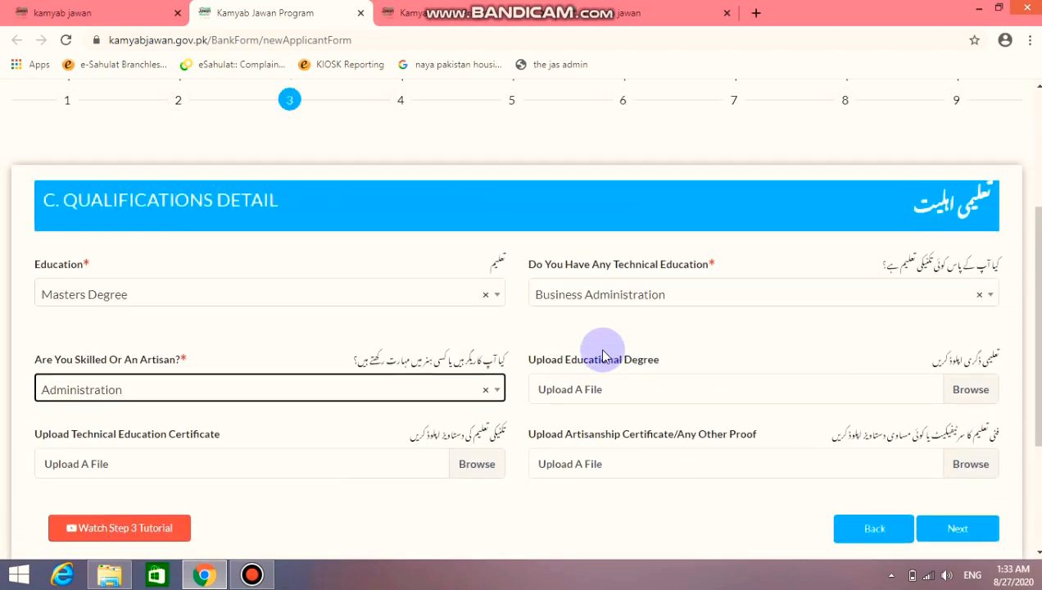
{"action": "scroll", "coordinate": [602, 354], "scroll_direction": "down", "scroll_amount": 2}
{"action": "scroll", "coordinate": [602, 354], "scroll_direction": "up", "scroll_amount": 1}
{"action": "scroll", "coordinate": [602, 354], "scroll_direction": "up", "scroll_amount": 4}
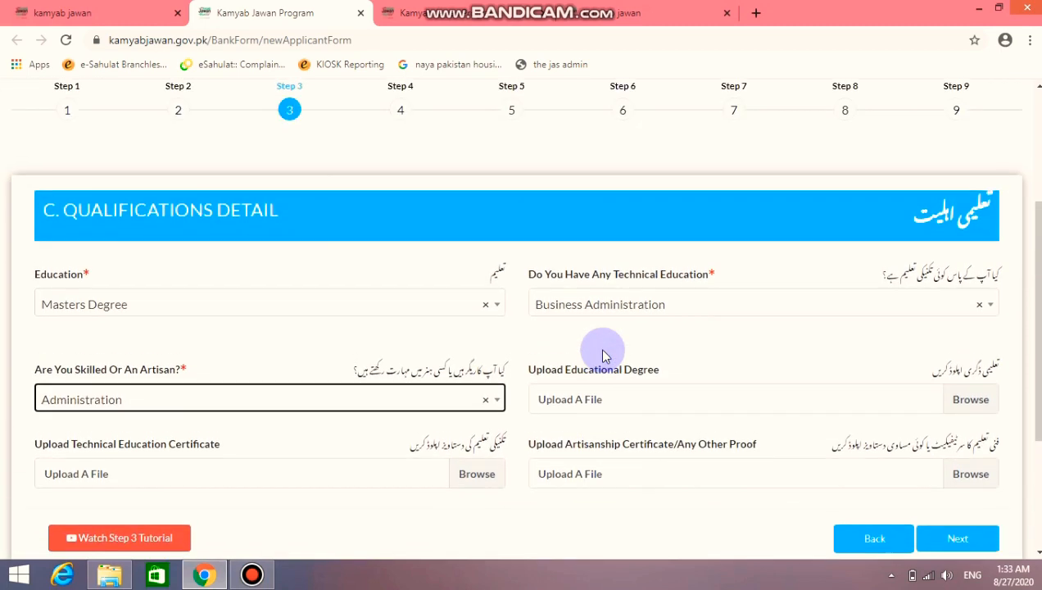
{"action": "scroll", "coordinate": [602, 354], "scroll_direction": "down", "scroll_amount": 2}
{"action": "scroll", "coordinate": [603, 355], "scroll_direction": "down", "scroll_amount": 1}
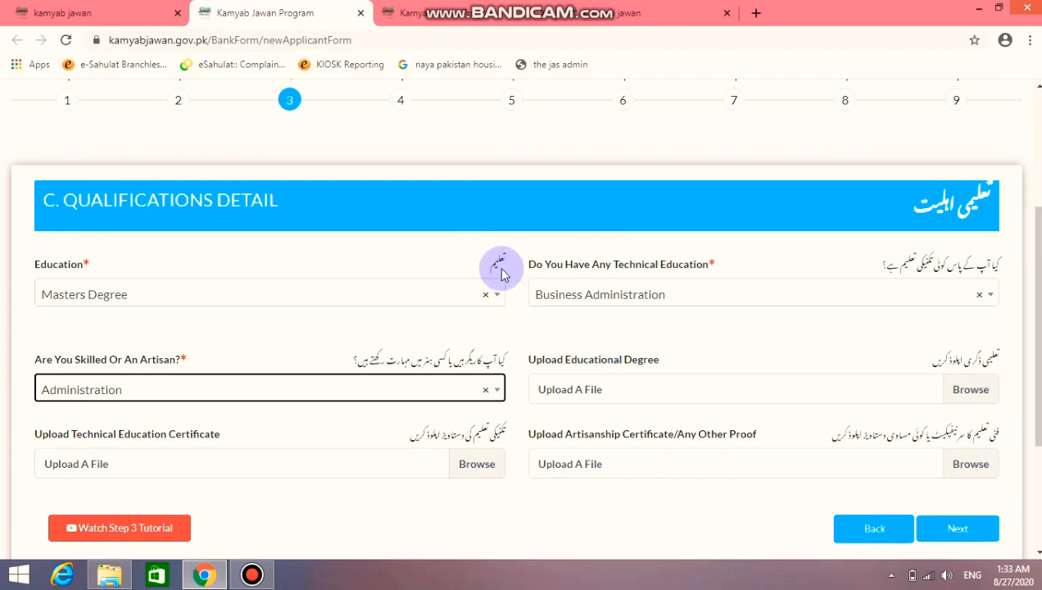
{"action": "scroll", "coordinate": [532, 295], "scroll_direction": "down", "scroll_amount": 1}
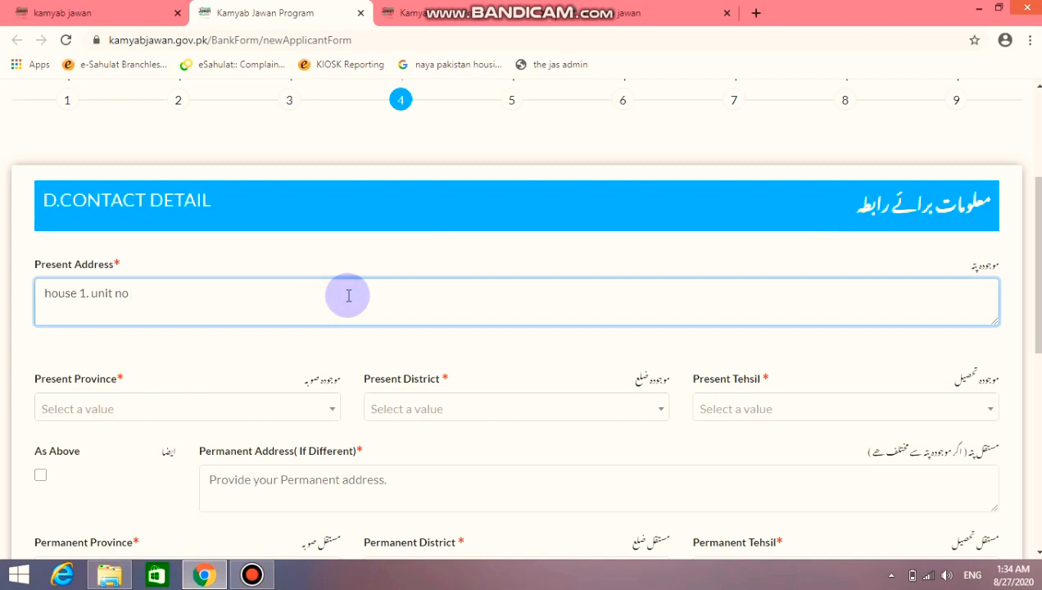
Set the present province to Sindh and the present district to Hyderabad
{"action": "scroll", "coordinate": [344, 307], "scroll_direction": "down", "scroll_amount": 1}
{"action": "left_click", "coordinate": [329, 332]}
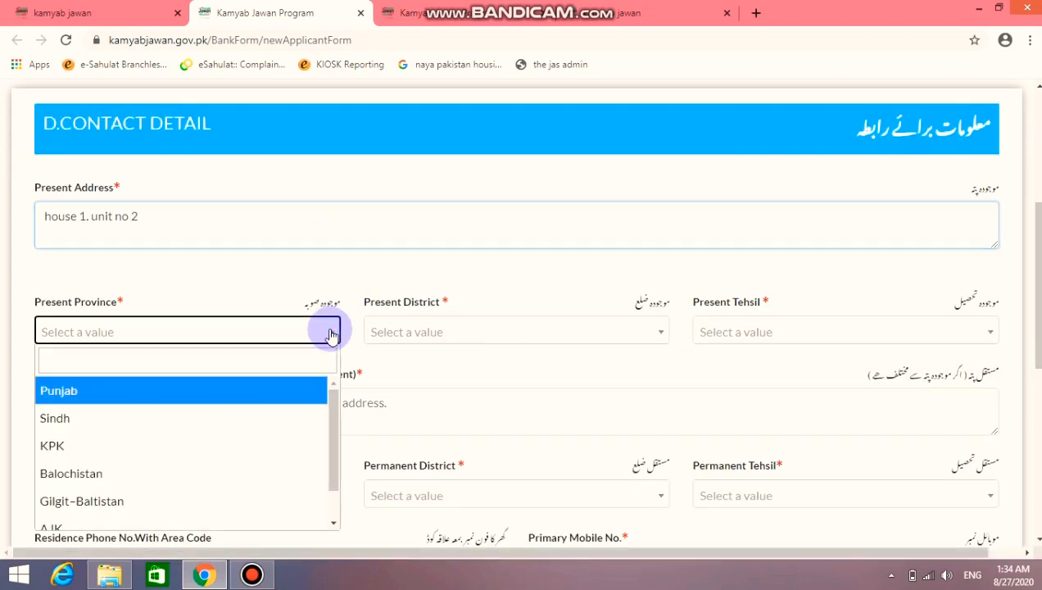
{"action": "left_click", "coordinate": [259, 419]}
{"action": "left_click", "coordinate": [493, 335]}
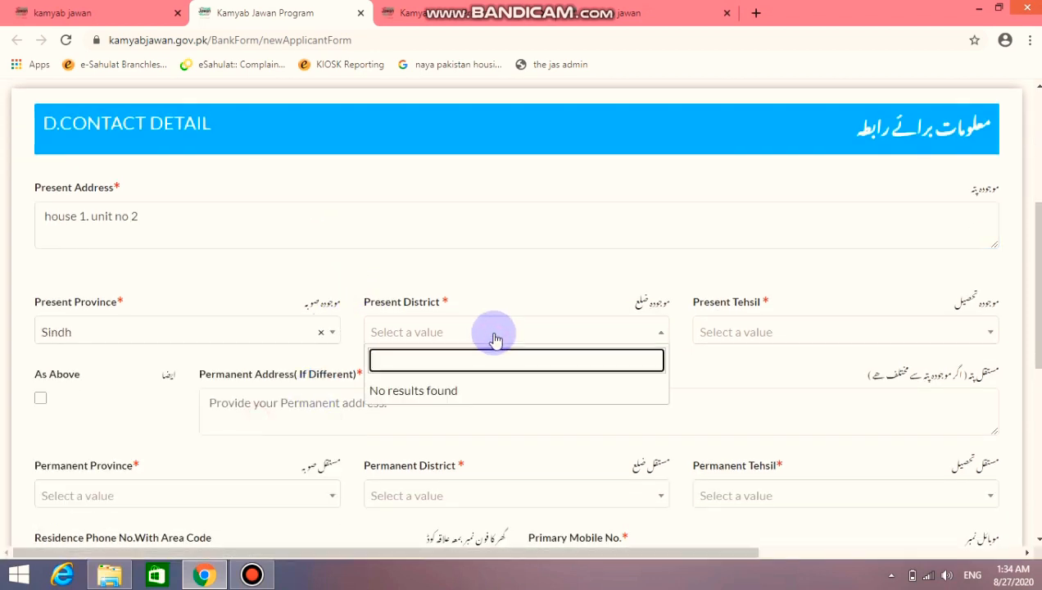
{"action": "left_click", "coordinate": [494, 335]}
{"action": "left_click", "coordinate": [403, 334]}
{"action": "left_click", "coordinate": [401, 333]}
{"action": "left_click", "coordinate": [251, 335]}
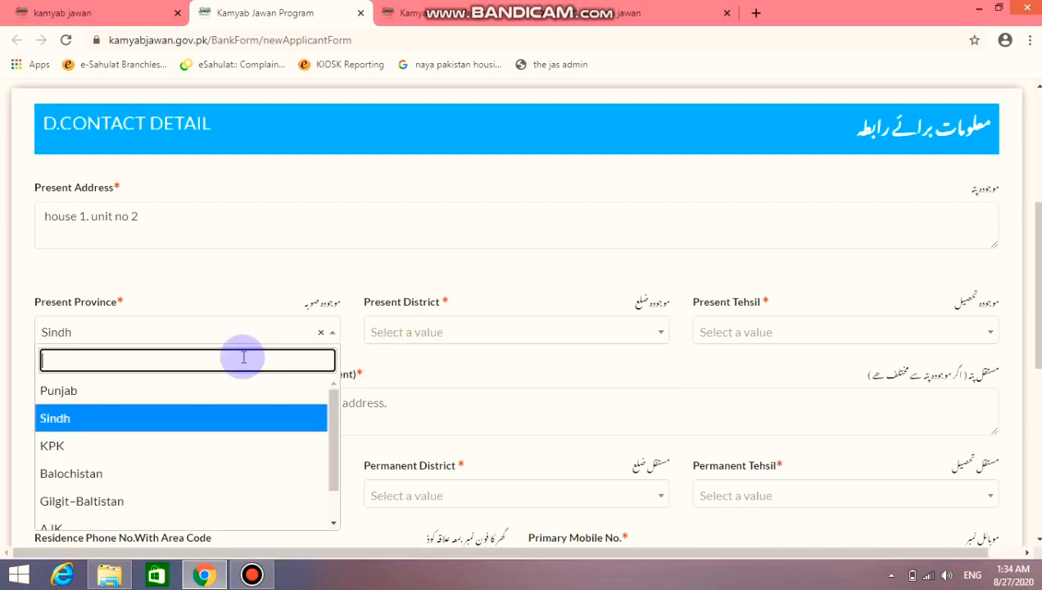
{"action": "left_click", "coordinate": [217, 420]}
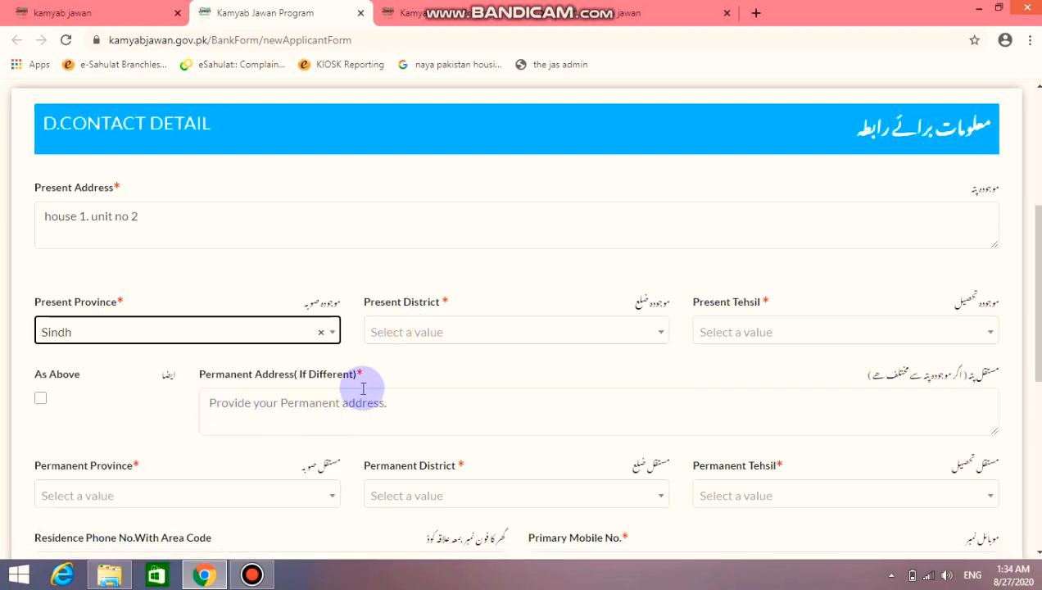
{"action": "left_click", "coordinate": [540, 331]}
{"action": "type", "text": "hy"}
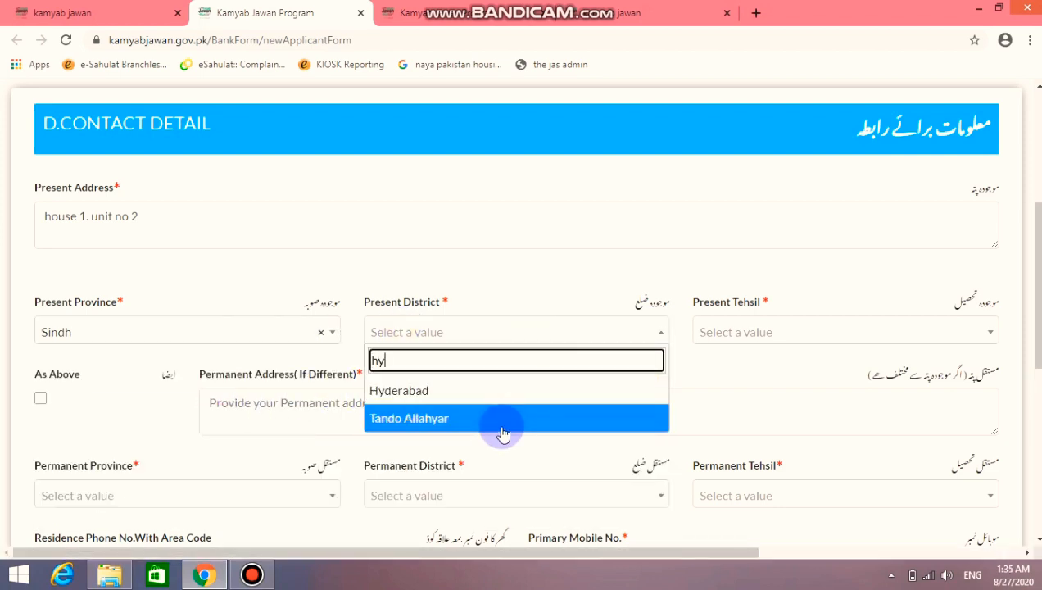
{"action": "left_click", "coordinate": [482, 390]}
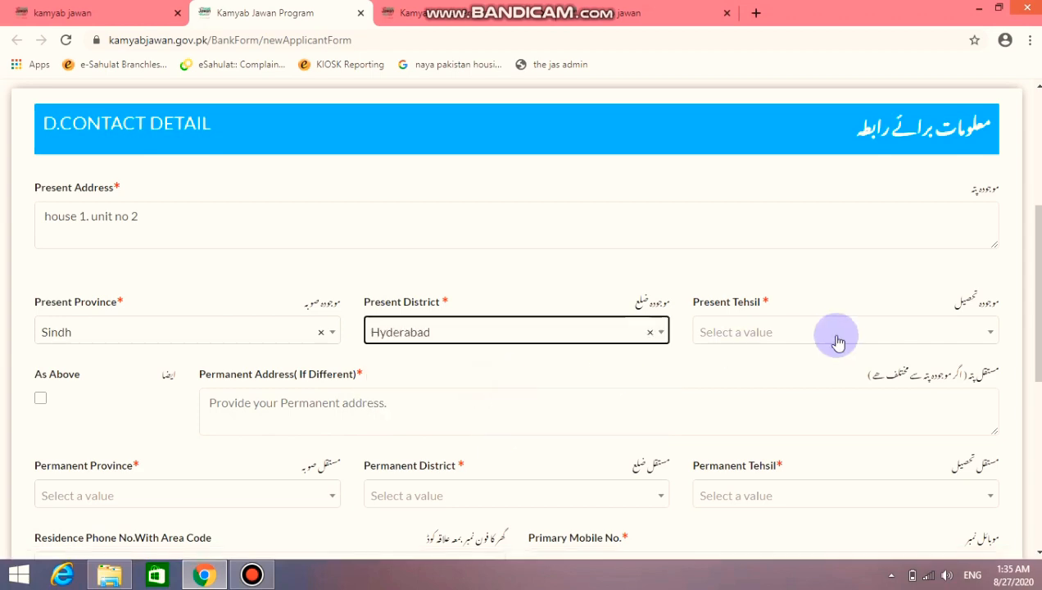
Choose Latifabad as present tehsil and tick As Above to copy the permanent address
{"action": "left_click", "coordinate": [832, 338]}
{"action": "left_click", "coordinate": [791, 442]}
{"action": "scroll", "coordinate": [472, 341], "scroll_direction": "down", "scroll_amount": 3}
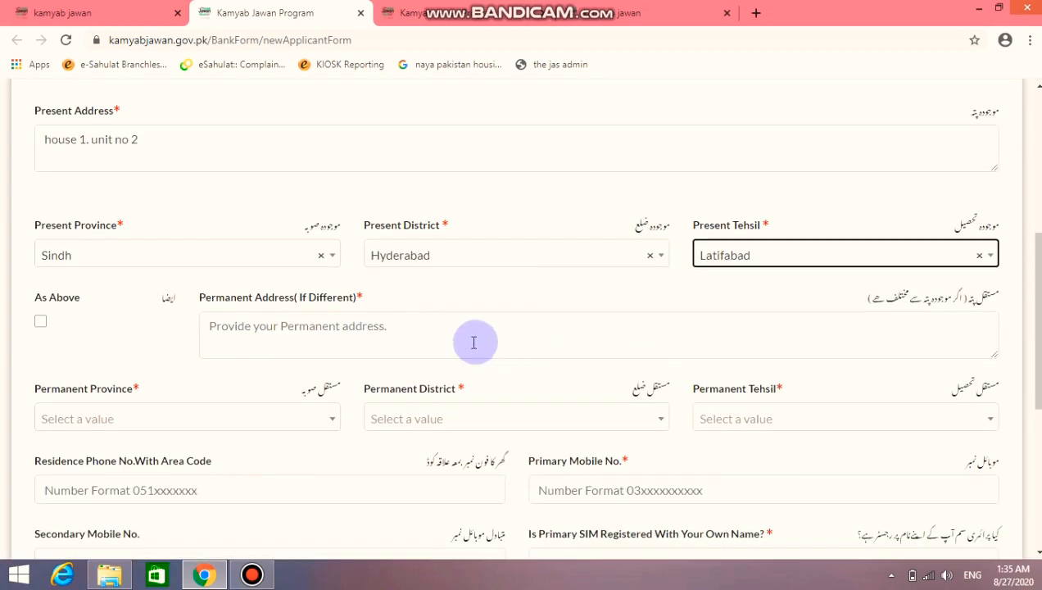
{"action": "scroll", "coordinate": [198, 305], "scroll_direction": "up", "scroll_amount": 3}
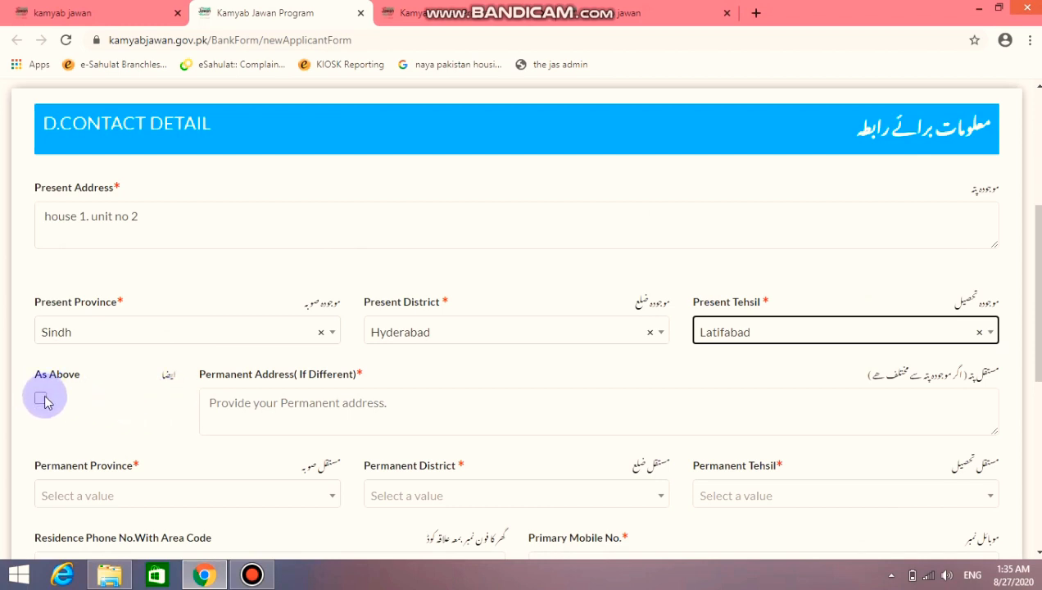
{"action": "left_click", "coordinate": [41, 399]}
{"action": "scroll", "coordinate": [141, 424], "scroll_direction": "down", "scroll_amount": 2}
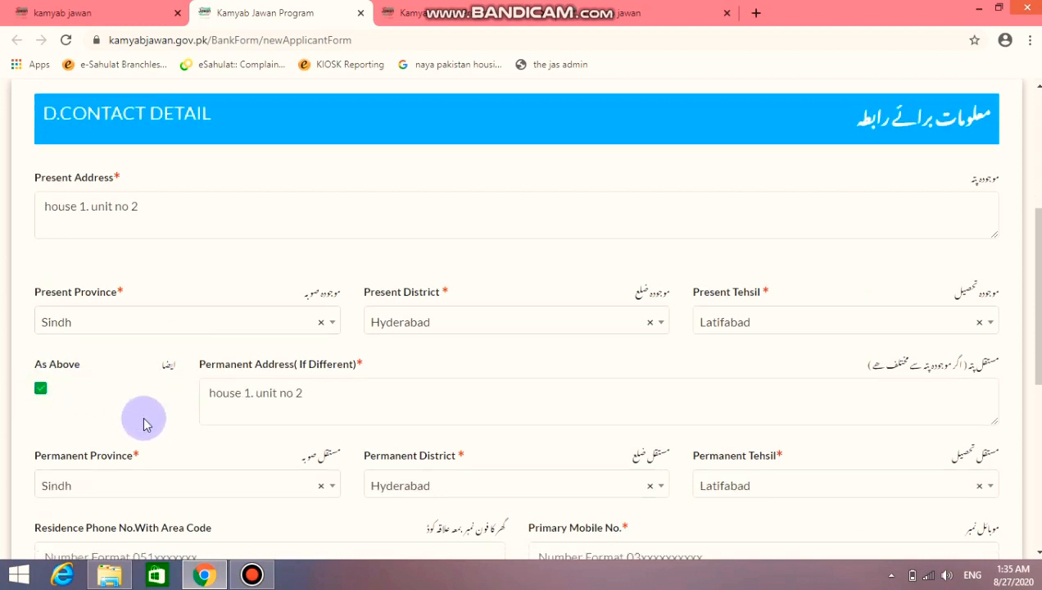
Enter the primary mobile number and answer Yes to SIM registered in own name
{"action": "scroll", "coordinate": [246, 397], "scroll_direction": "down", "scroll_amount": 1}
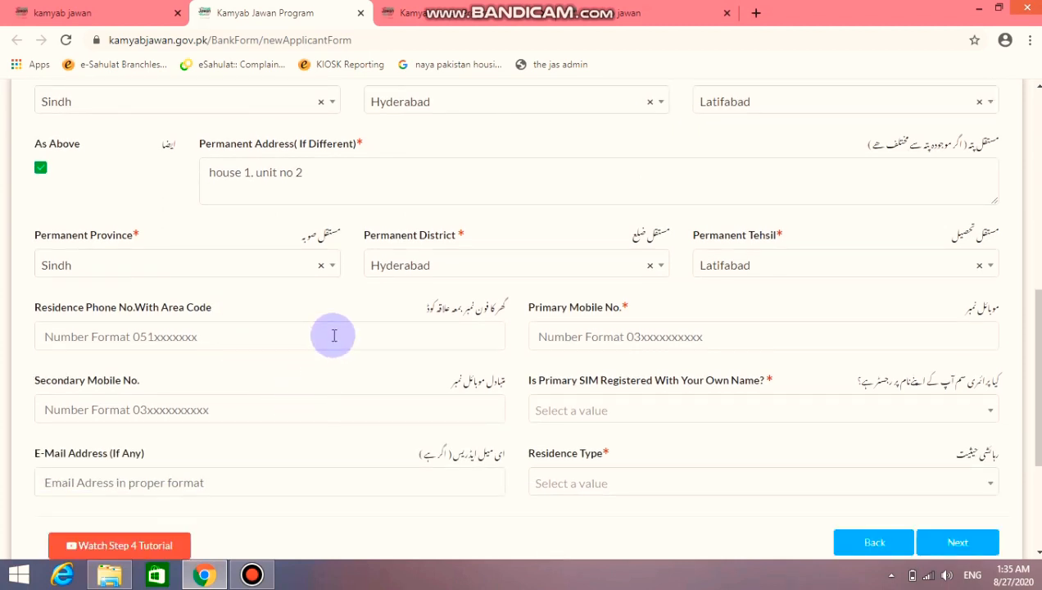
{"action": "left_click", "coordinate": [554, 336]}
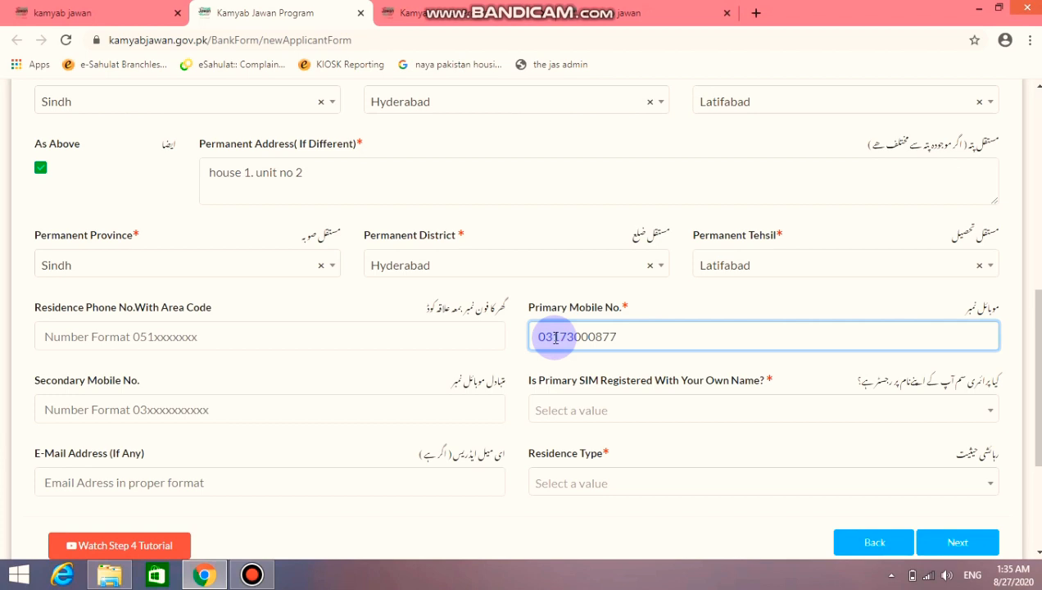
{"action": "left_click", "coordinate": [602, 410]}
{"action": "left_click", "coordinate": [609, 468]}
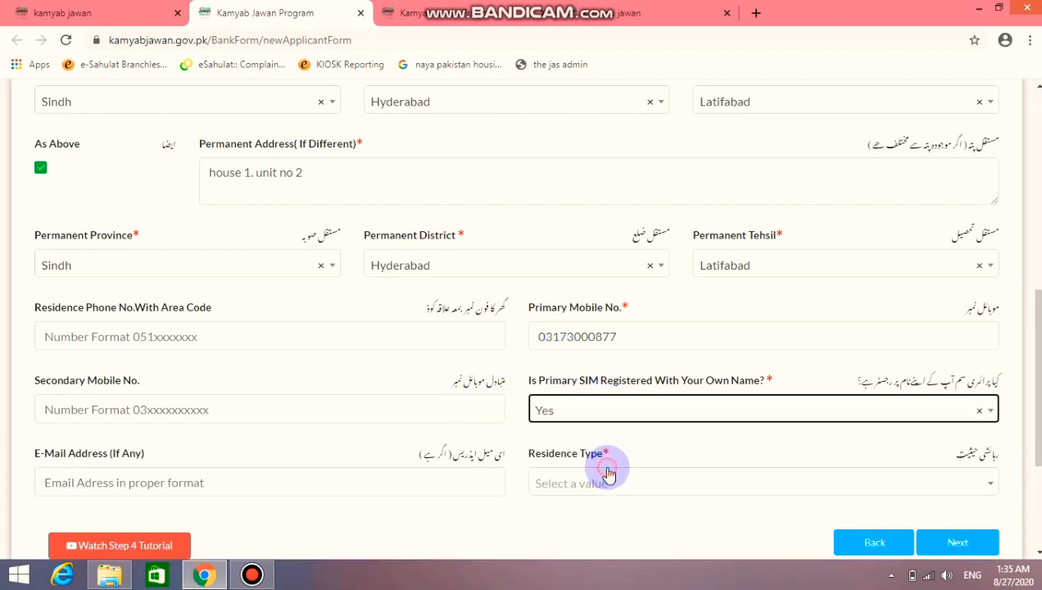
{"action": "scroll", "coordinate": [574, 455], "scroll_direction": "down", "scroll_amount": 2}
Fill in the applicant's e-mail address and set Residence Type to Own
{"action": "left_click", "coordinate": [421, 334]}
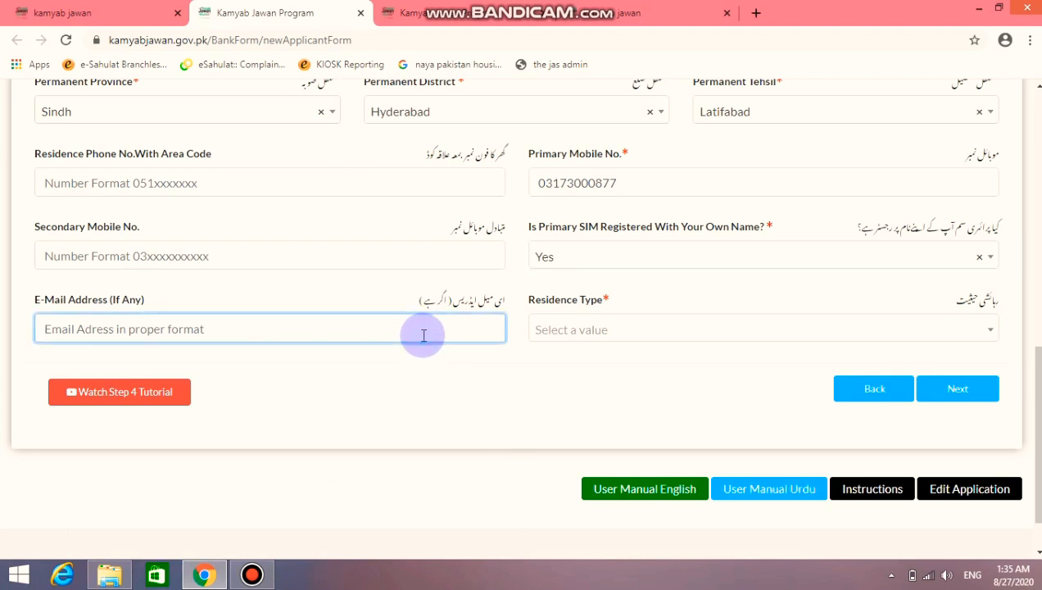
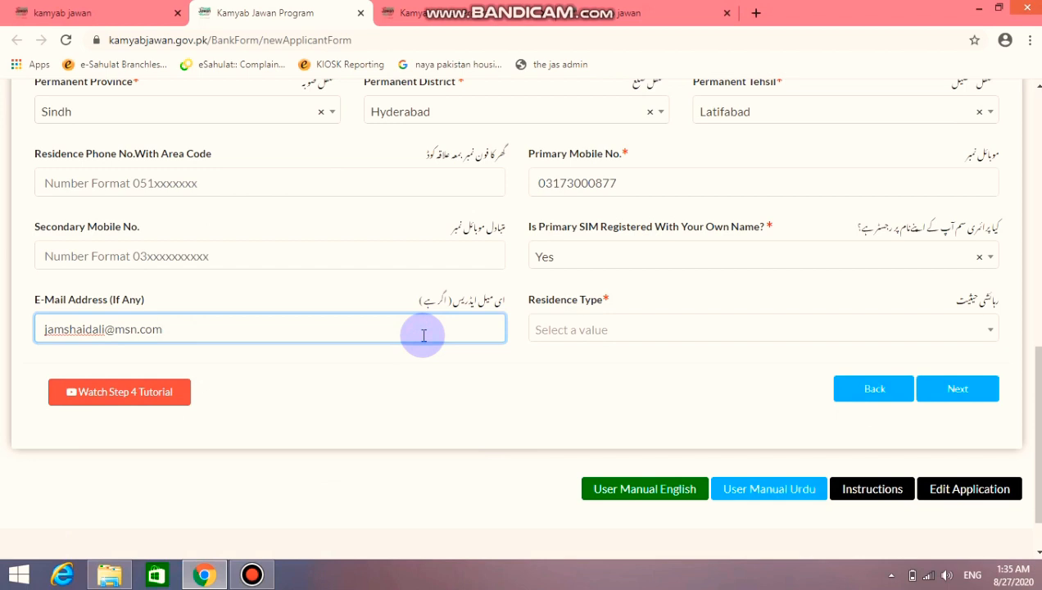
{"action": "left_click", "coordinate": [623, 336]}
{"action": "left_click", "coordinate": [627, 340]}
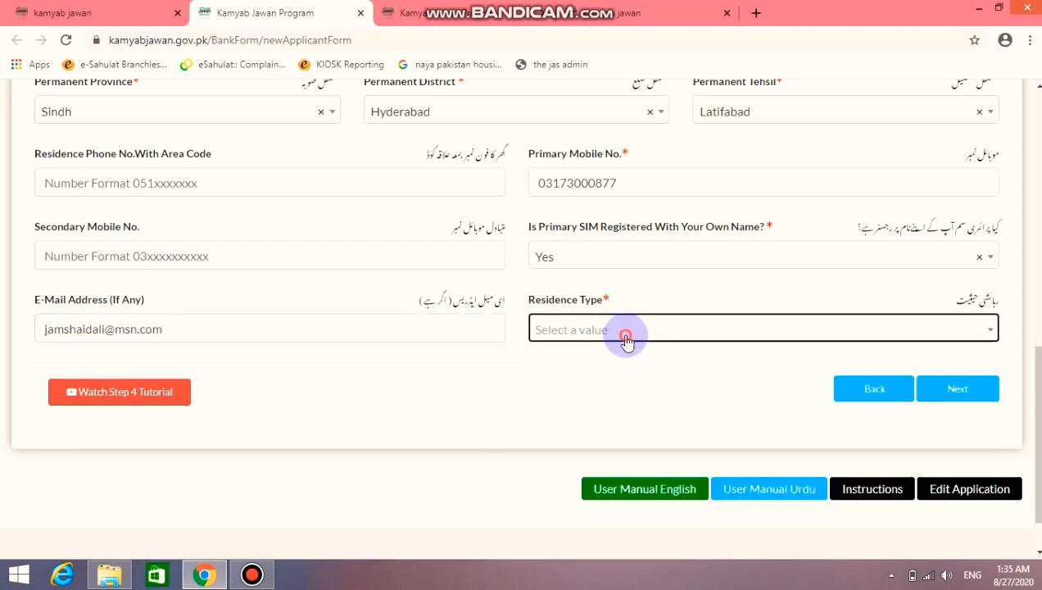
{"action": "left_click", "coordinate": [626, 338]}
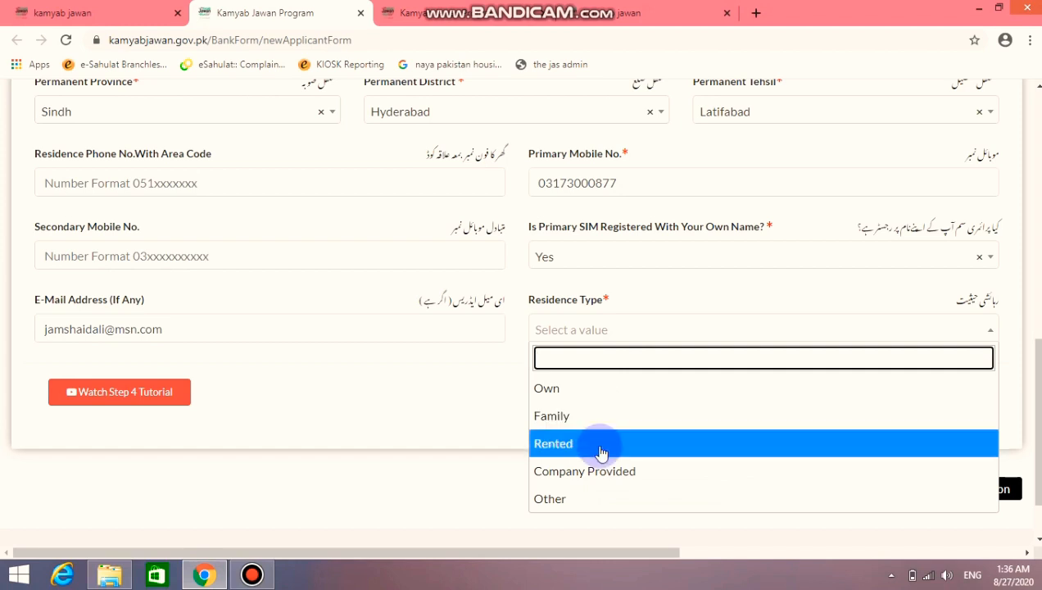
{"action": "left_click", "coordinate": [560, 390]}
{"action": "left_click", "coordinate": [575, 331]}
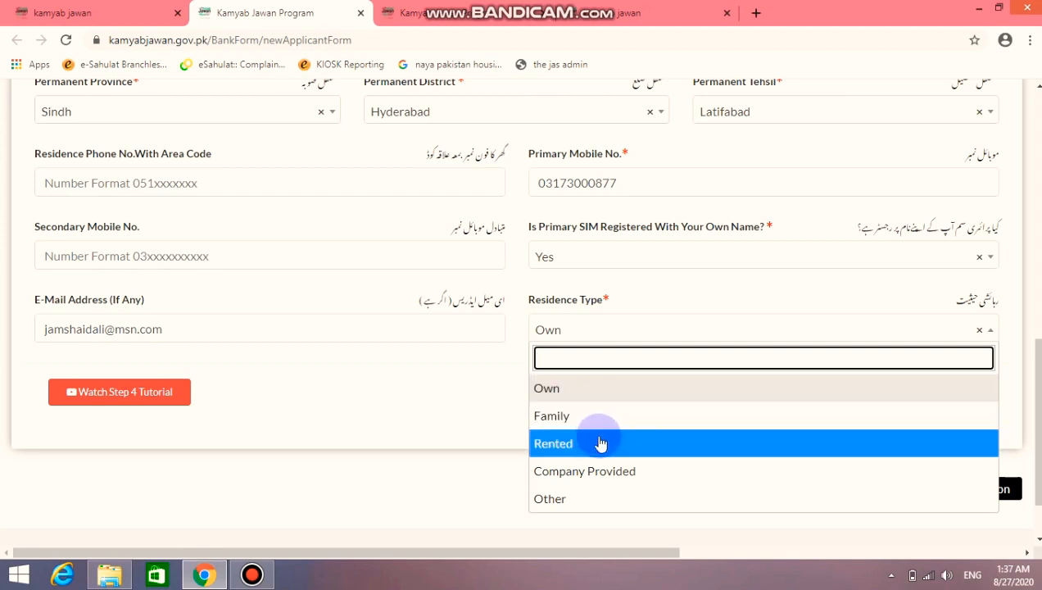
{"action": "left_click", "coordinate": [479, 401]}
Continue to Step 5 Business Information
{"action": "scroll", "coordinate": [601, 390], "scroll_direction": "up", "scroll_amount": 7}
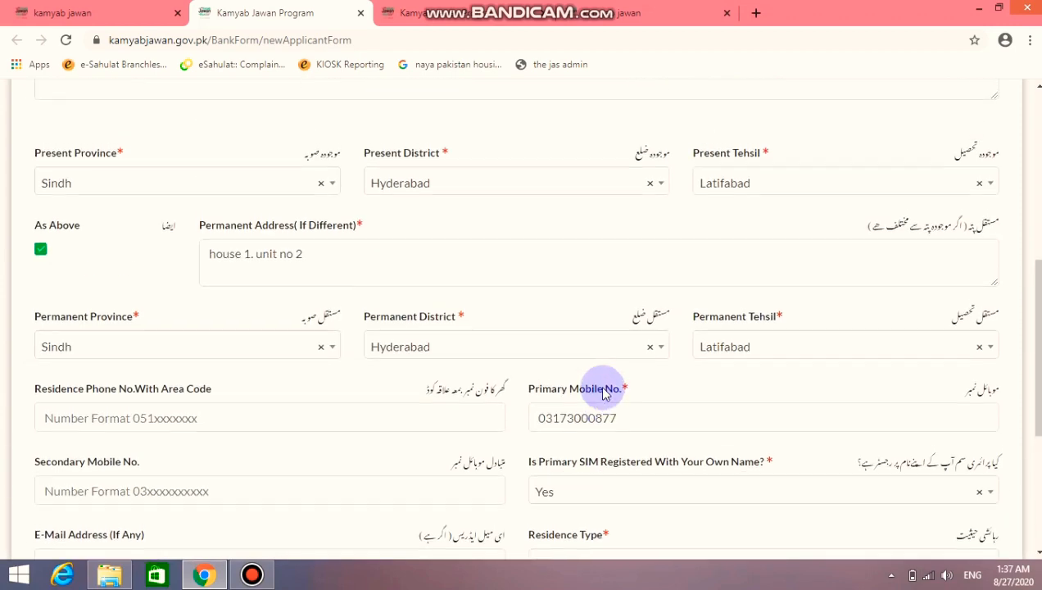
{"action": "scroll", "coordinate": [604, 388], "scroll_direction": "down", "scroll_amount": 7}
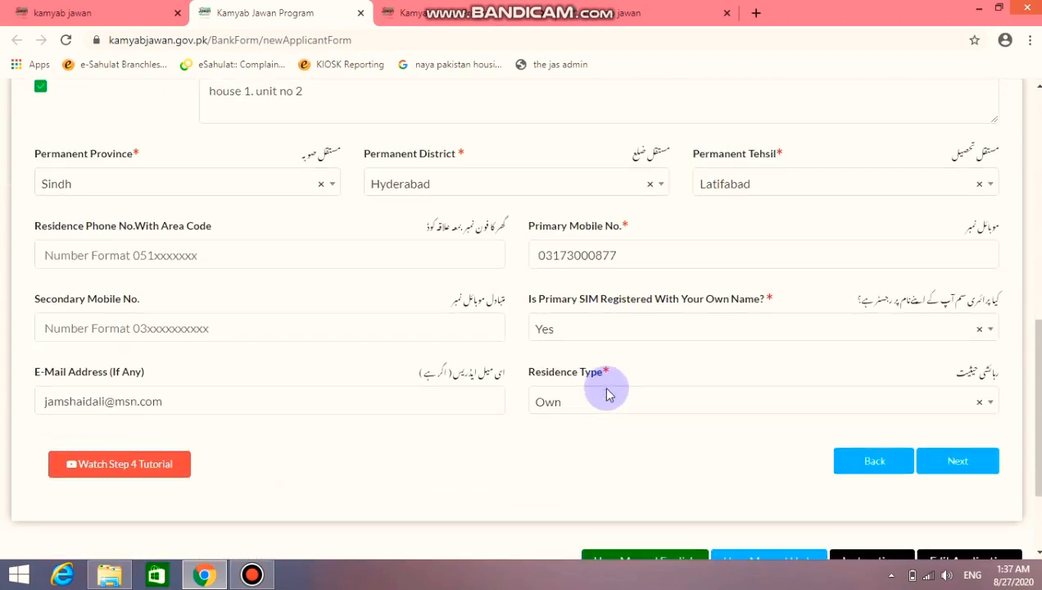
{"action": "left_click", "coordinate": [961, 330]}
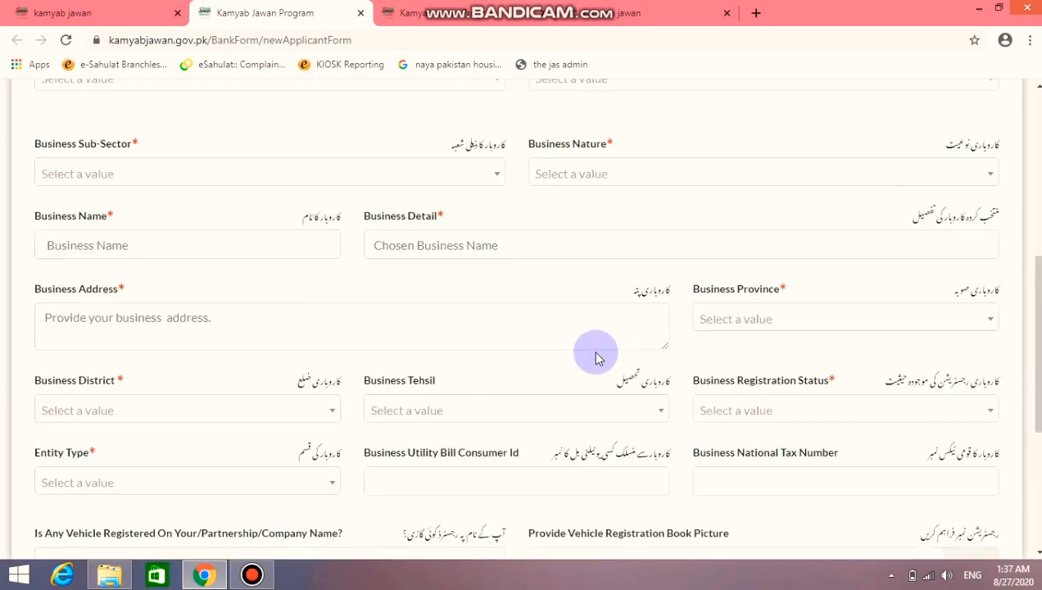
Set Industry Category to Services, Tourism, Entertainment and Education
{"action": "scroll", "coordinate": [596, 358], "scroll_direction": "down", "scroll_amount": 1}
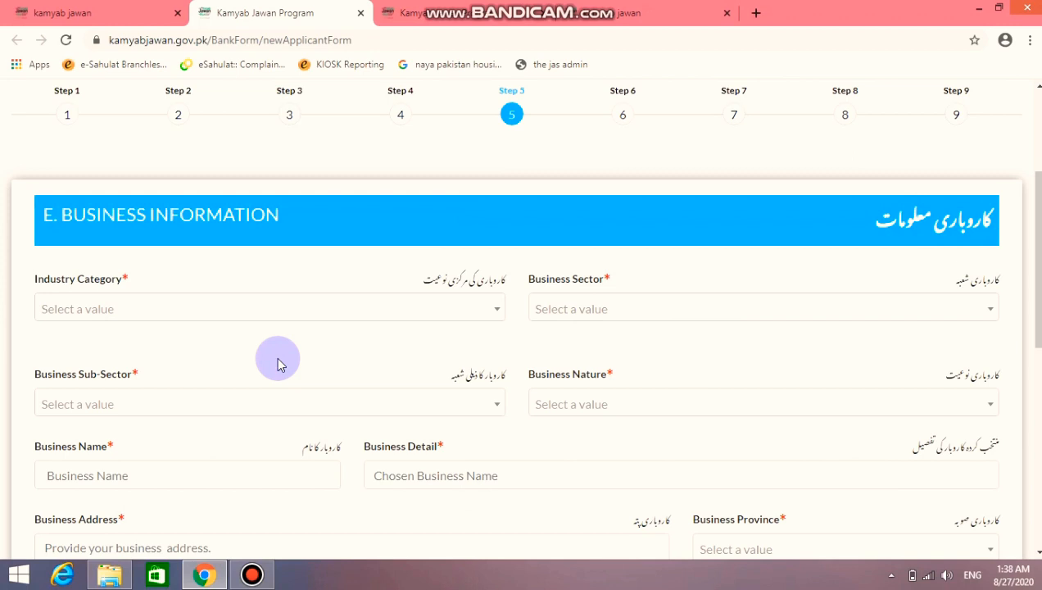
{"action": "scroll", "coordinate": [277, 363], "scroll_direction": "up", "scroll_amount": 1}
{"action": "scroll", "coordinate": [277, 363], "scroll_direction": "down", "scroll_amount": 2}
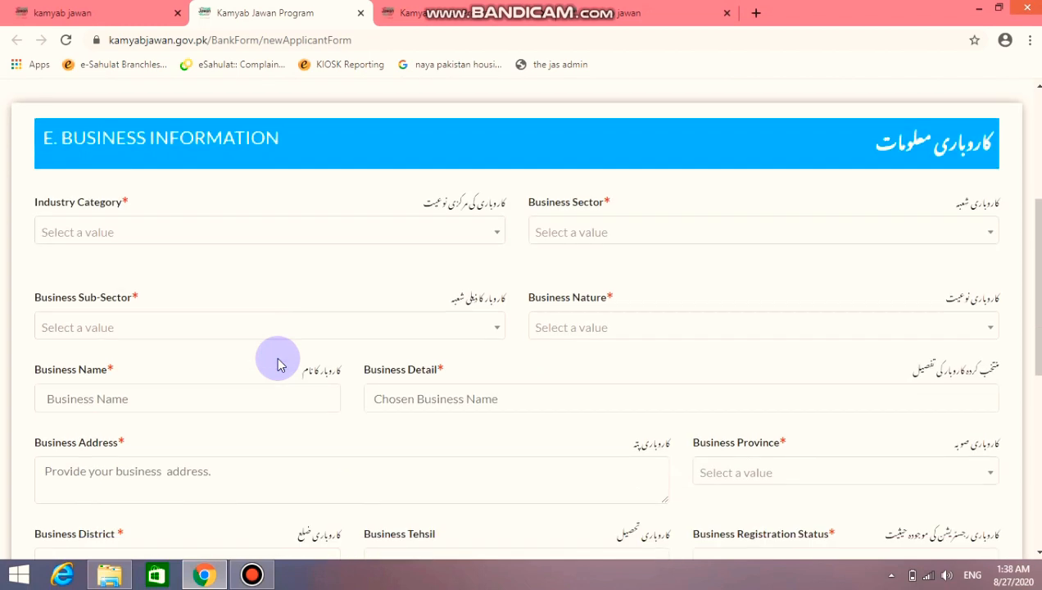
{"action": "left_click", "coordinate": [494, 233]}
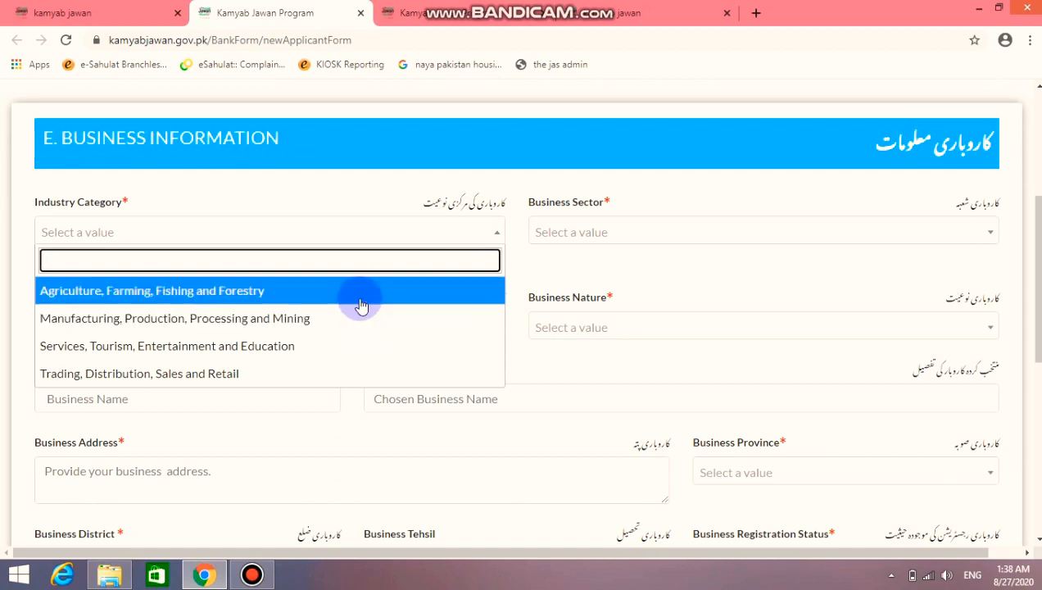
{"action": "left_click", "coordinate": [361, 349]}
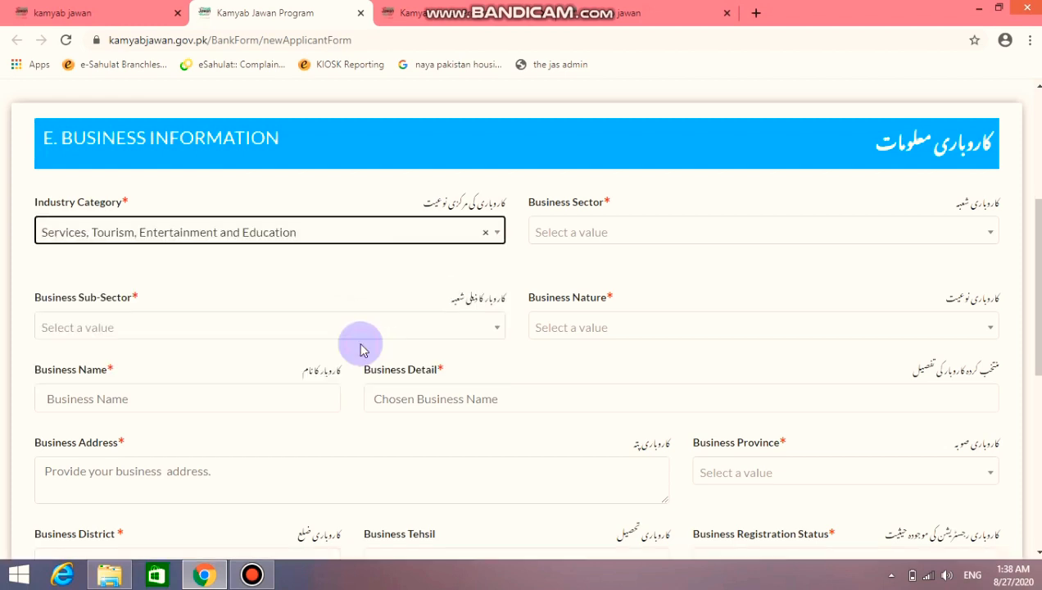
Set Business Sector to Business Functions
{"action": "left_click", "coordinate": [632, 234]}
{"action": "left_click", "coordinate": [631, 234]}
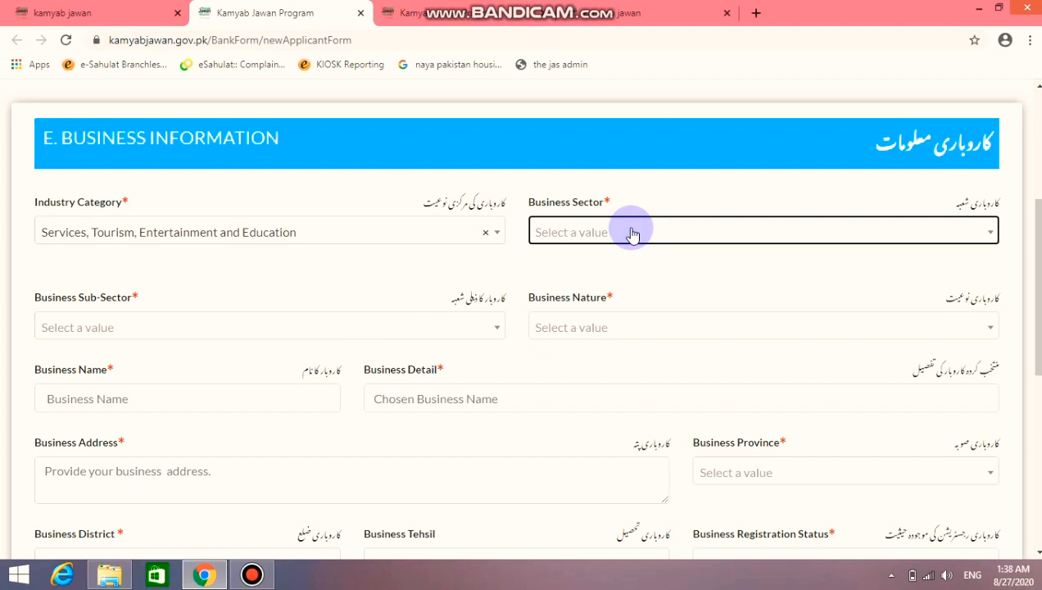
{"action": "left_click", "coordinate": [633, 235]}
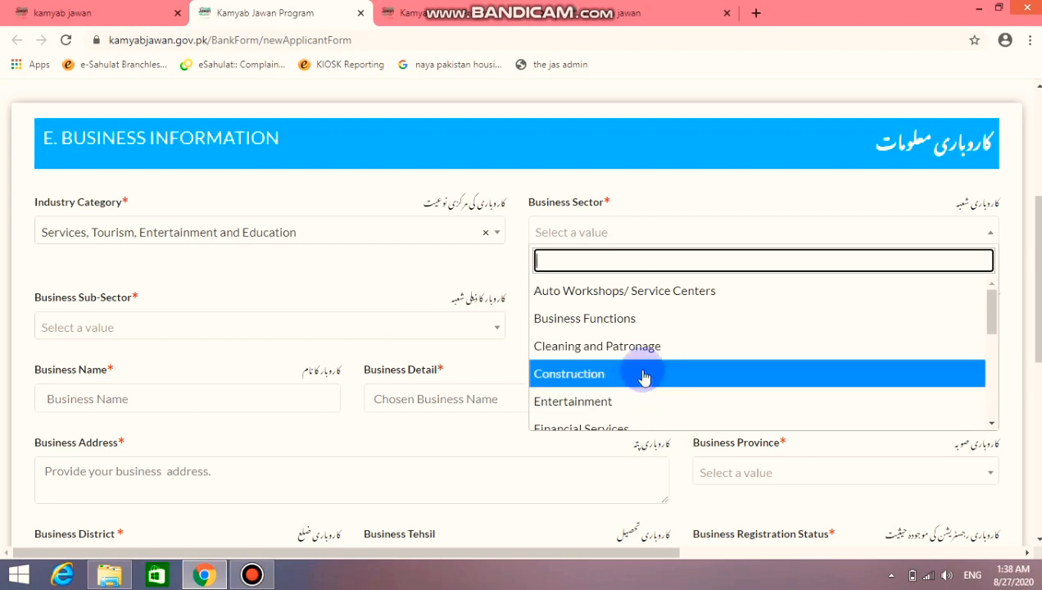
{"action": "scroll", "coordinate": [643, 373], "scroll_direction": "down", "scroll_amount": 3}
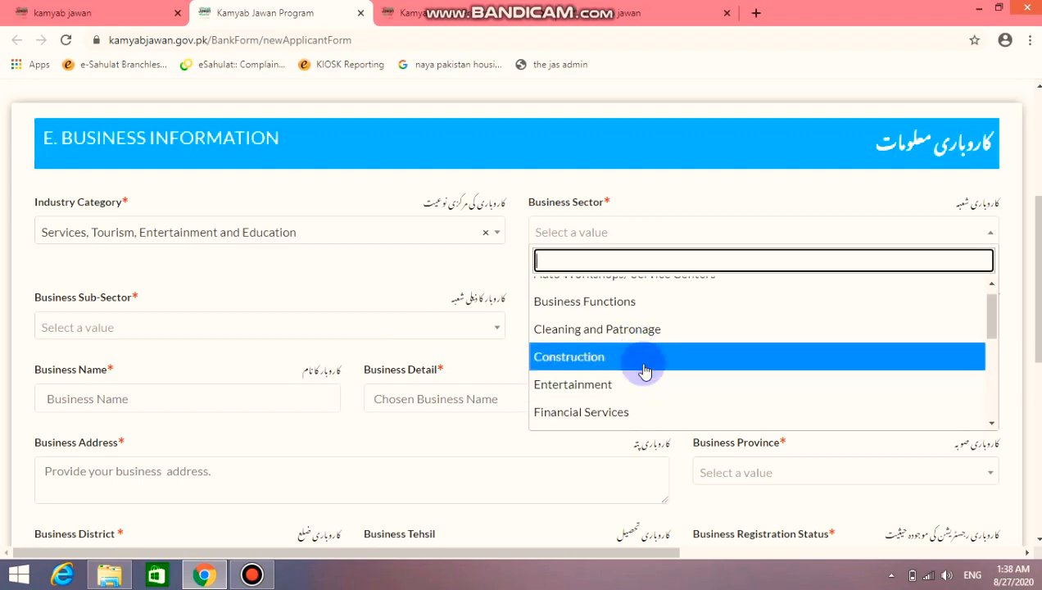
{"action": "scroll", "coordinate": [646, 371], "scroll_direction": "down", "scroll_amount": 3}
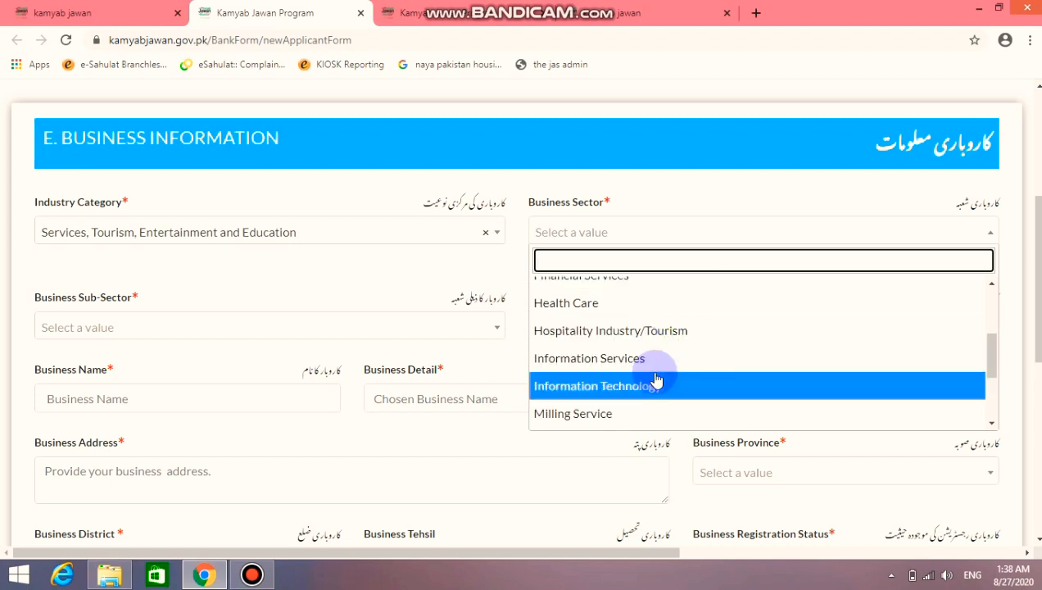
{"action": "scroll", "coordinate": [656, 374], "scroll_direction": "down", "scroll_amount": 3}
{"action": "scroll", "coordinate": [655, 379], "scroll_direction": "down", "scroll_amount": 2}
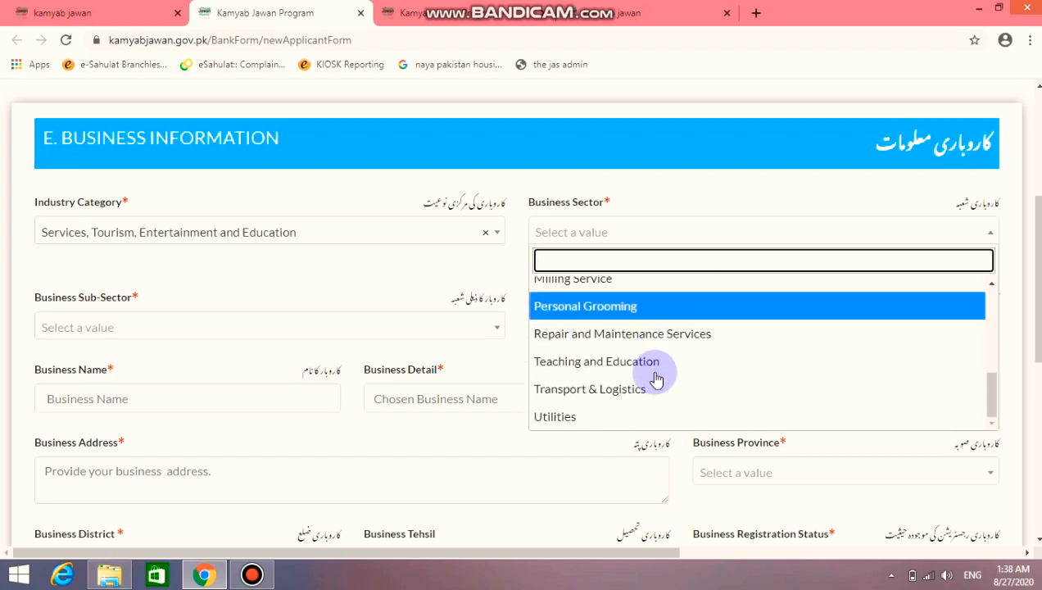
{"action": "scroll", "coordinate": [655, 379], "scroll_direction": "down", "scroll_amount": 1}
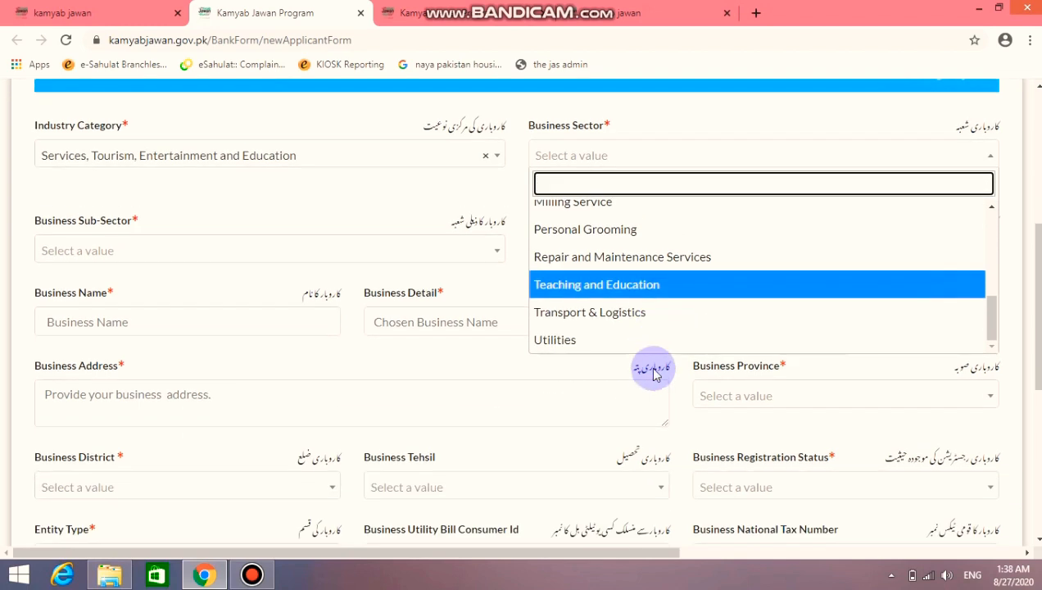
{"action": "scroll", "coordinate": [649, 350], "scroll_direction": "up", "scroll_amount": 3}
{"action": "scroll", "coordinate": [649, 302], "scroll_direction": "up", "scroll_amount": 3}
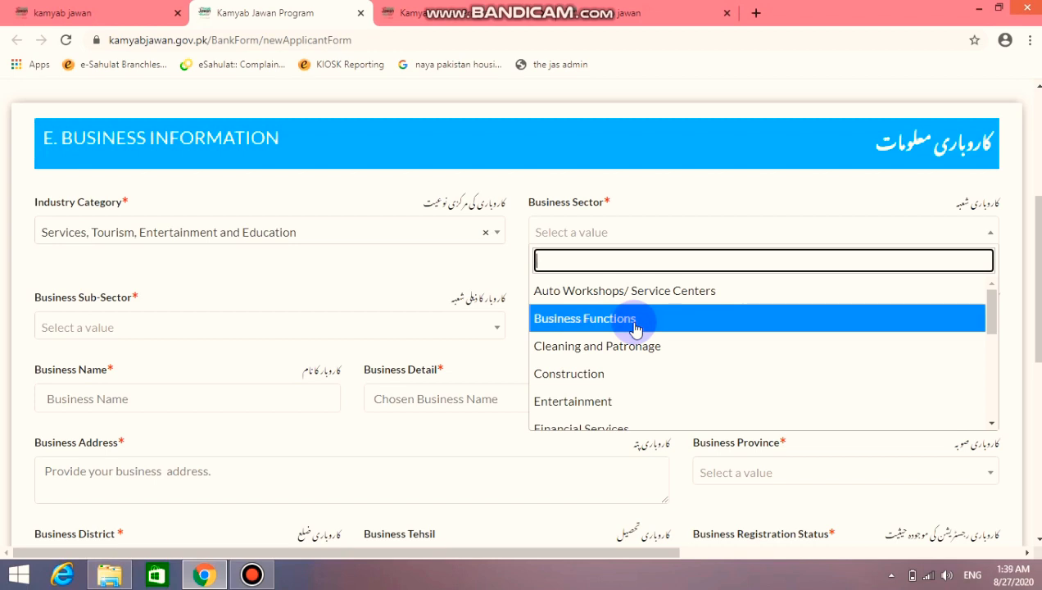
{"action": "left_click", "coordinate": [636, 328]}
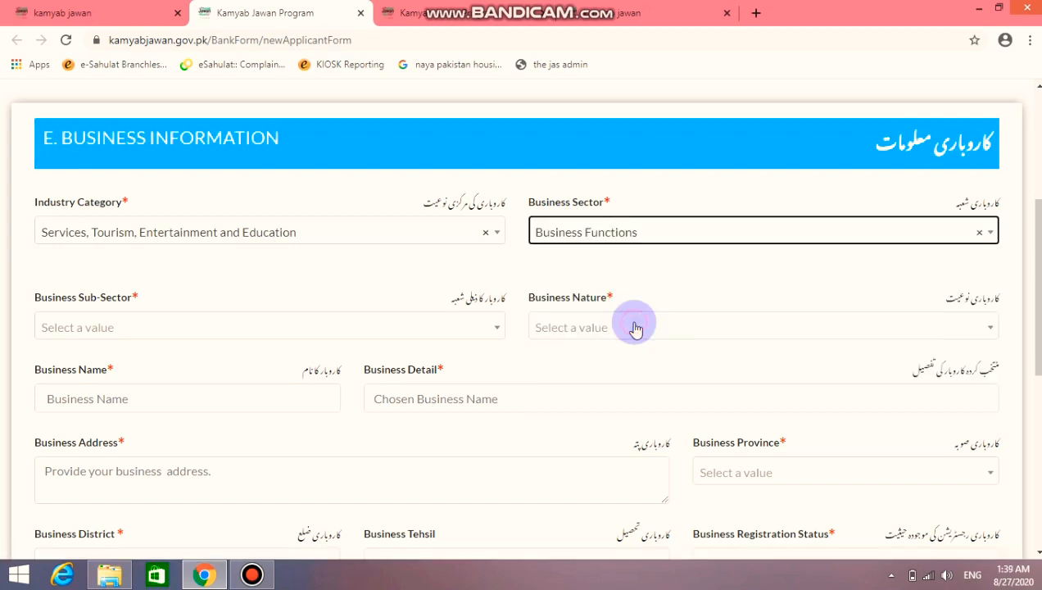
Set Business Sub-Sector to Consulting and Business Nature to Local Business
{"action": "left_click", "coordinate": [489, 332]}
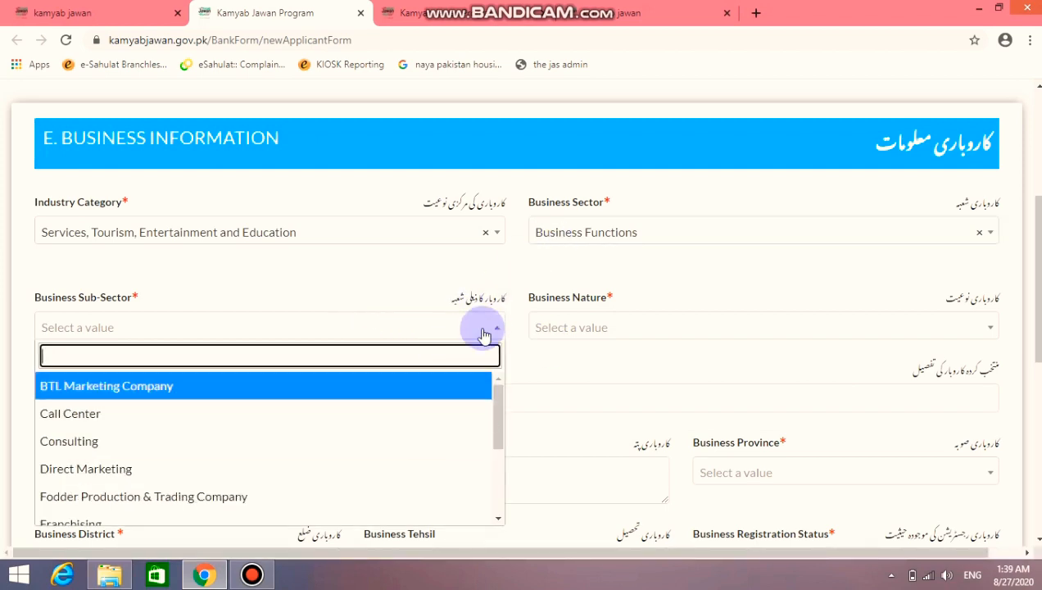
{"action": "scroll", "coordinate": [424, 442], "scroll_direction": "down", "scroll_amount": 1}
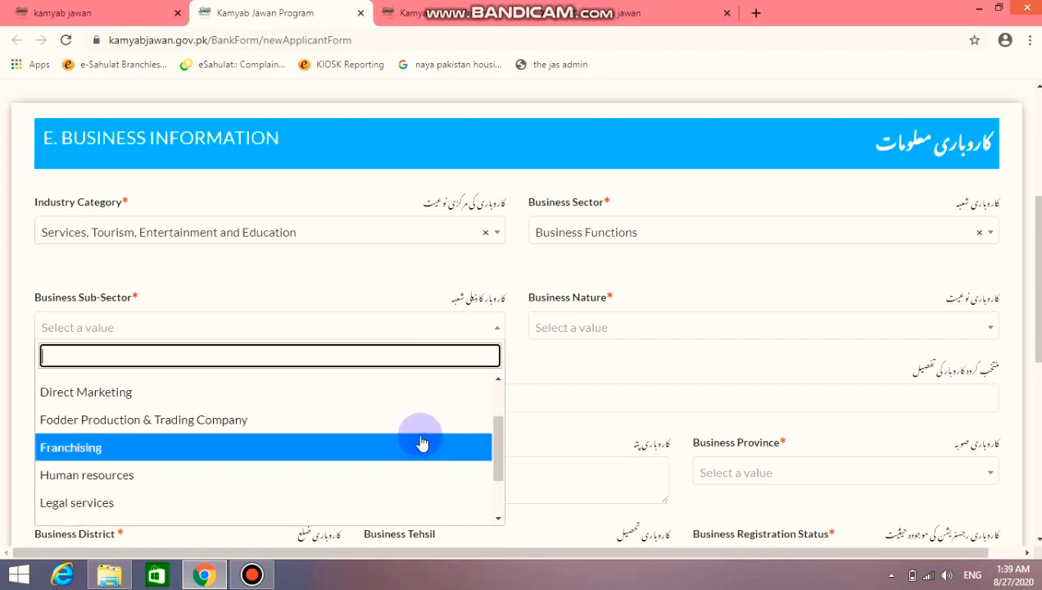
{"action": "scroll", "coordinate": [422, 443], "scroll_direction": "down", "scroll_amount": 2}
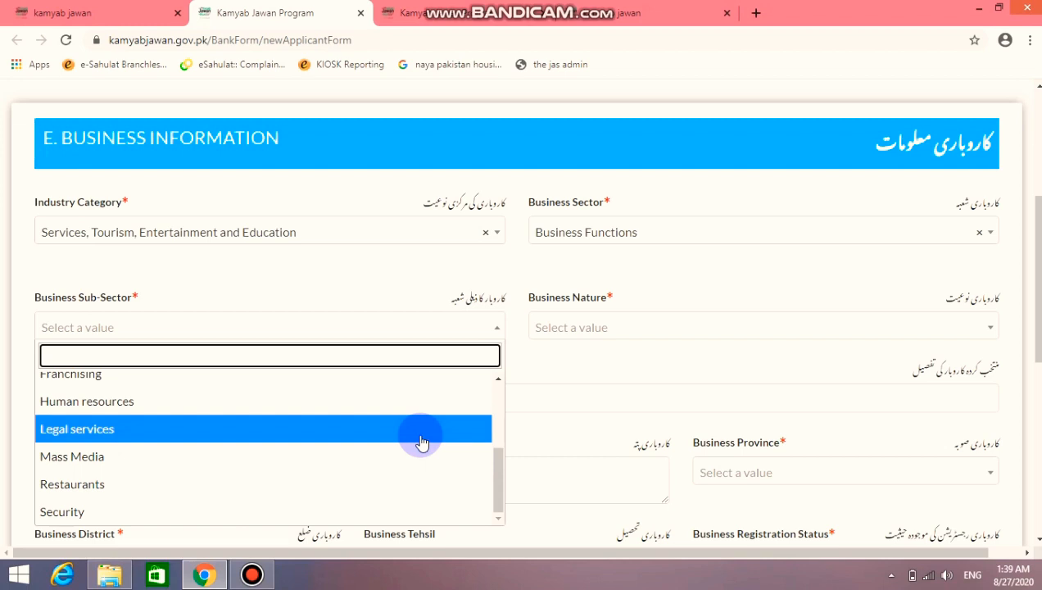
{"action": "scroll", "coordinate": [422, 442], "scroll_direction": "down", "scroll_amount": 1}
{"action": "scroll", "coordinate": [349, 382], "scroll_direction": "up", "scroll_amount": 1}
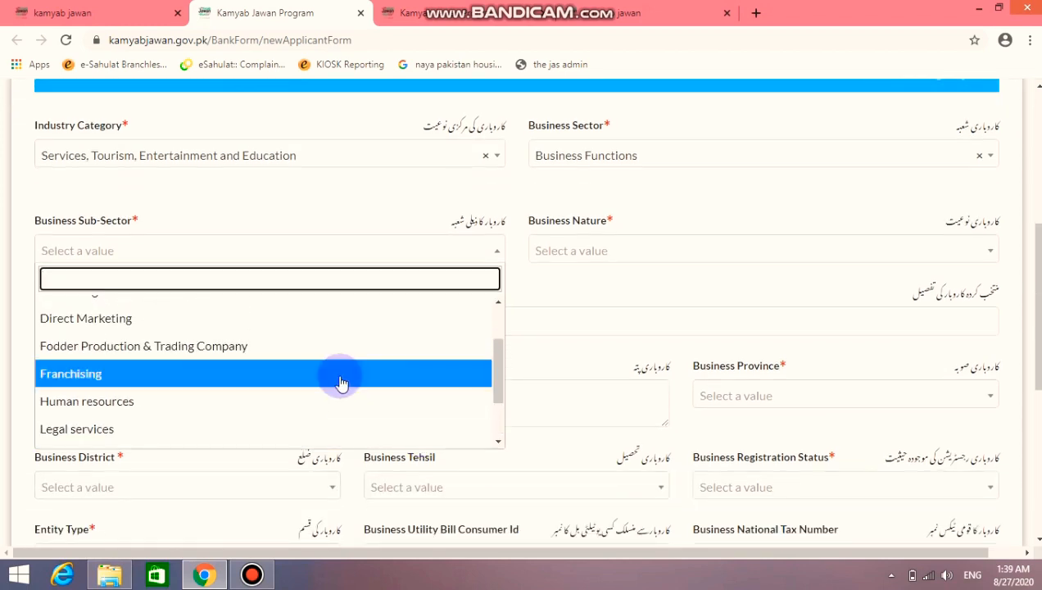
{"action": "scroll", "coordinate": [340, 380], "scroll_direction": "up", "scroll_amount": 1}
{"action": "scroll", "coordinate": [275, 372], "scroll_direction": "up", "scroll_amount": 1}
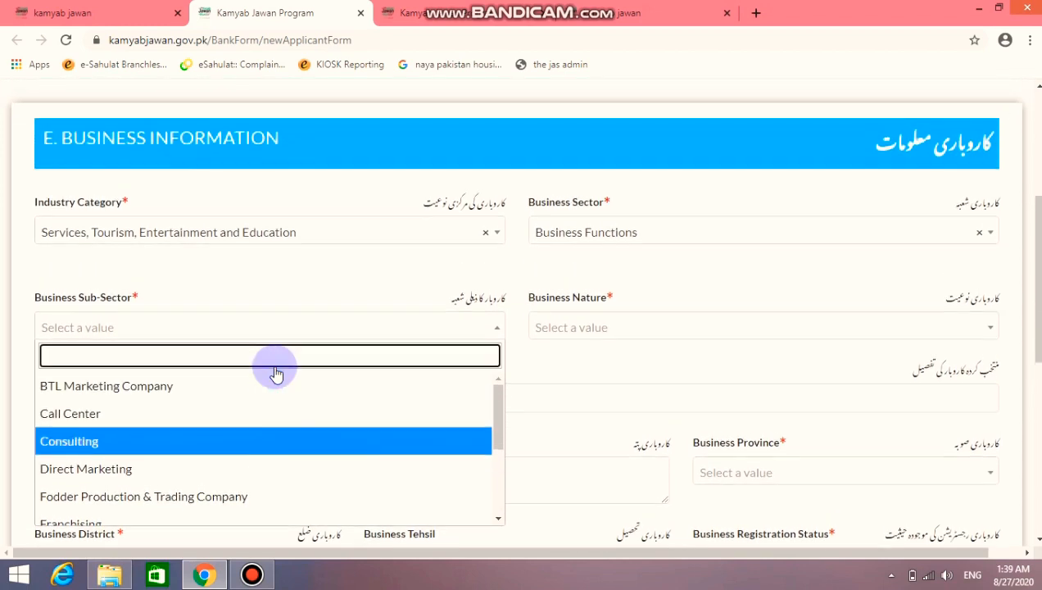
{"action": "left_click", "coordinate": [255, 436]}
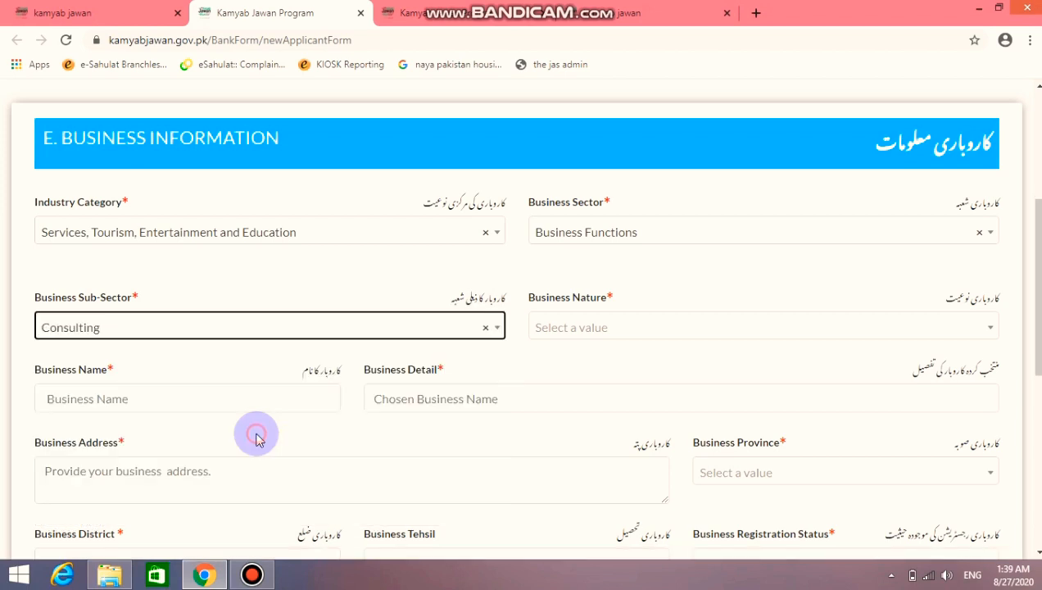
{"action": "left_click", "coordinate": [630, 339]}
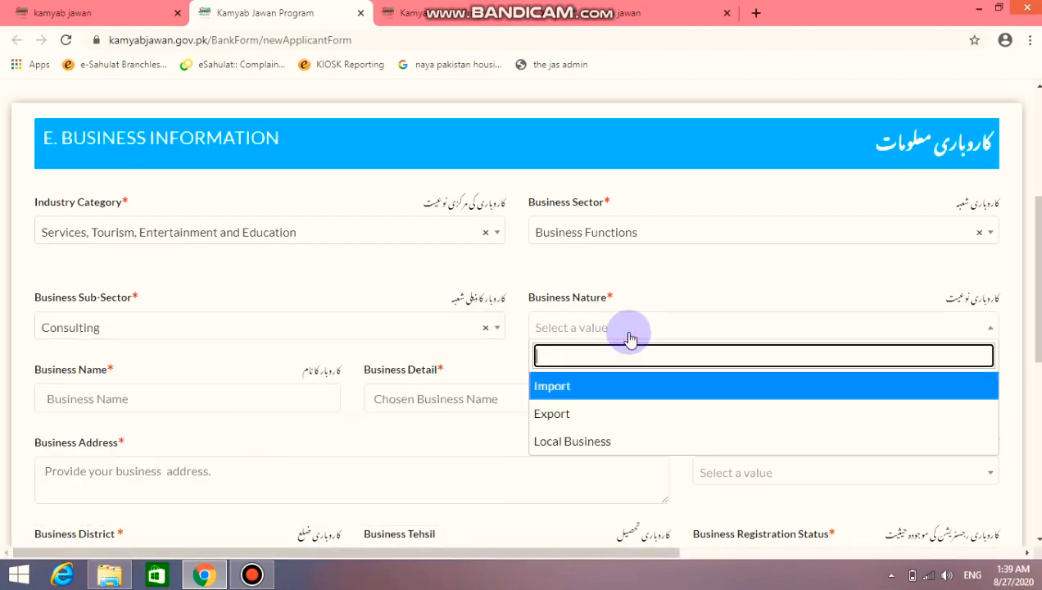
{"action": "left_click", "coordinate": [606, 443]}
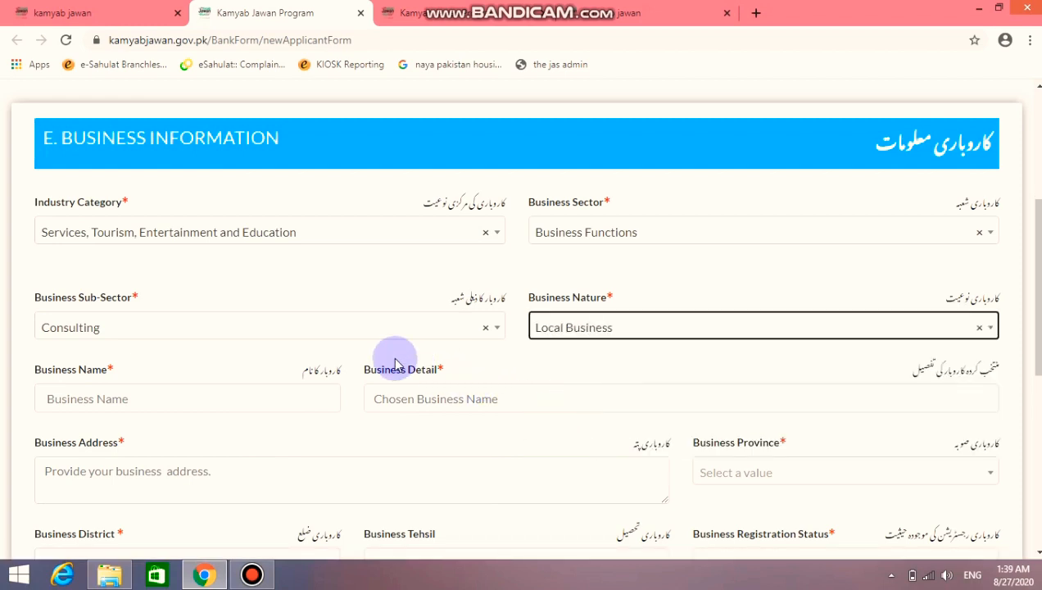
{"action": "scroll", "coordinate": [389, 366], "scroll_direction": "down", "scroll_amount": 1}
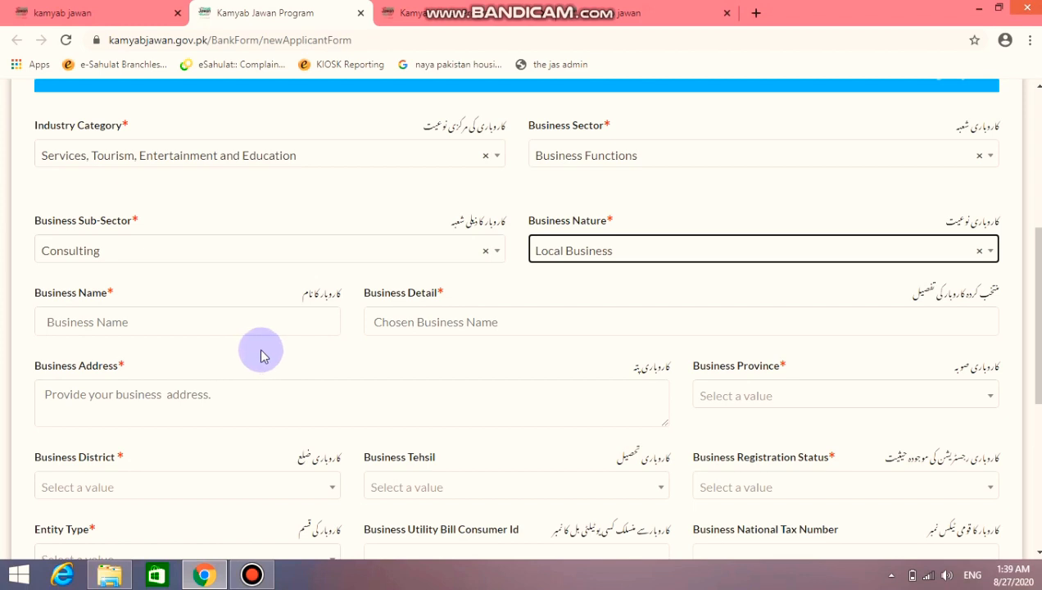
Enter Business Name 'jas' and Business Detail 'tourism guide'
{"action": "left_click", "coordinate": [311, 320]}
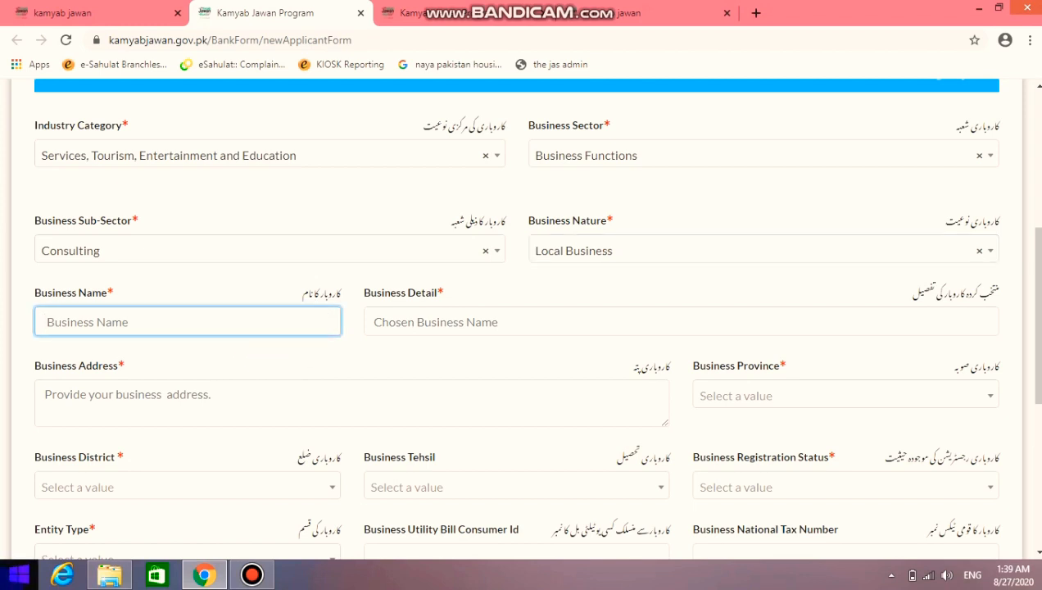
{"action": "type", "text": "jas"}
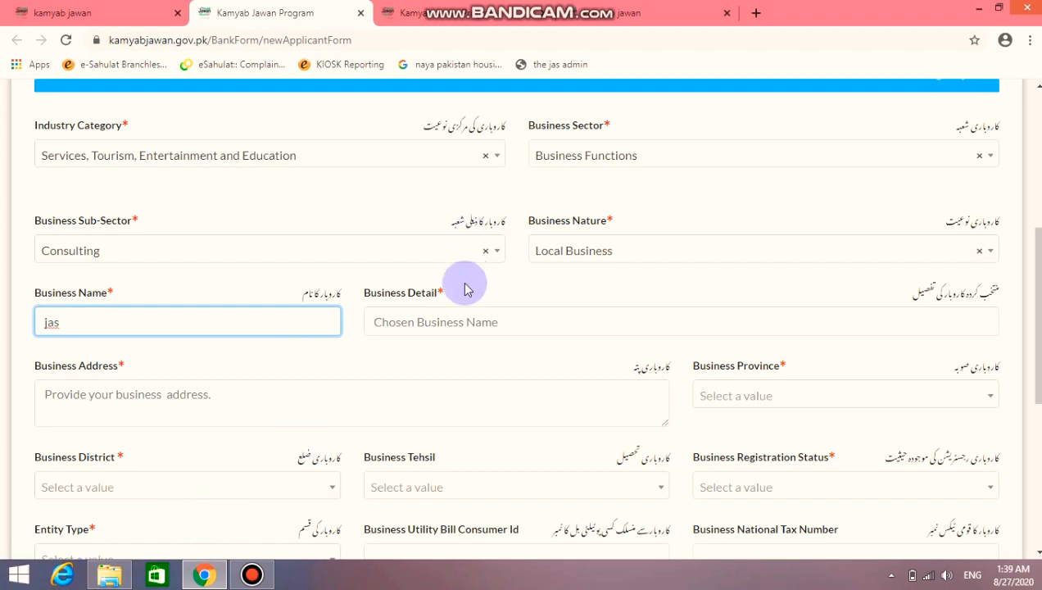
{"action": "left_click", "coordinate": [446, 322]}
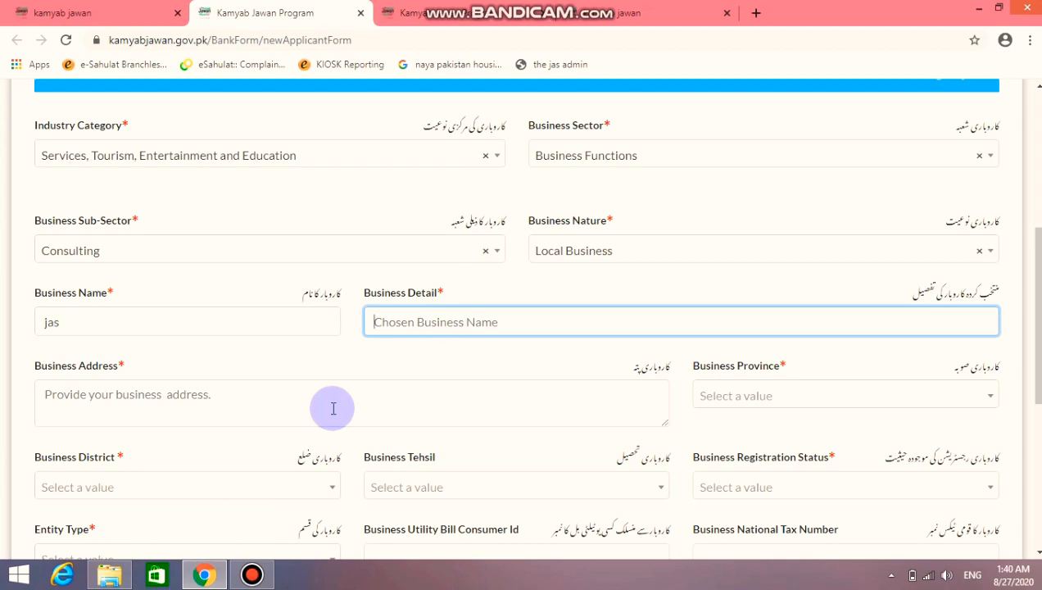
{"action": "type", "text": "to"}
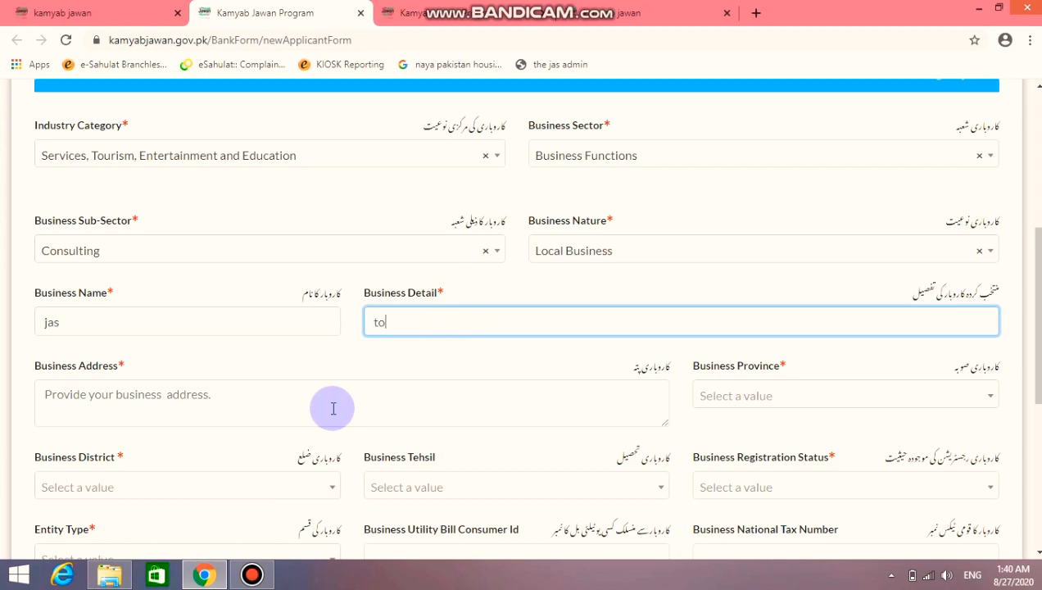
{"action": "type", "text": "urism gy"}
{"action": "key", "text": "BackSpace"}
{"action": "type", "text": "uide"}
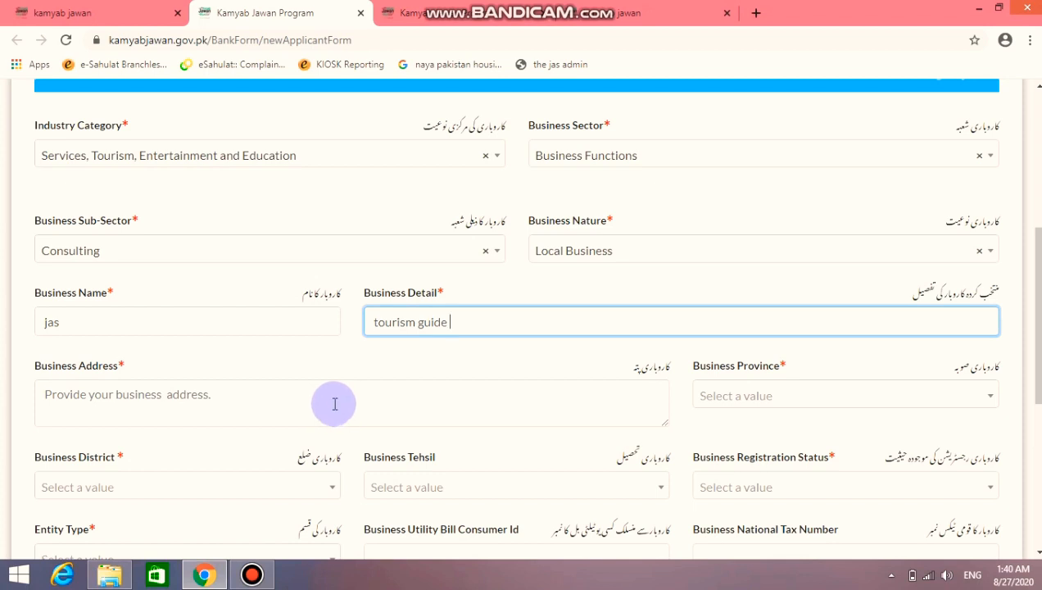
Type 'house 1 ,' as the business address
{"action": "scroll", "coordinate": [332, 401], "scroll_direction": "down", "scroll_amount": 2}
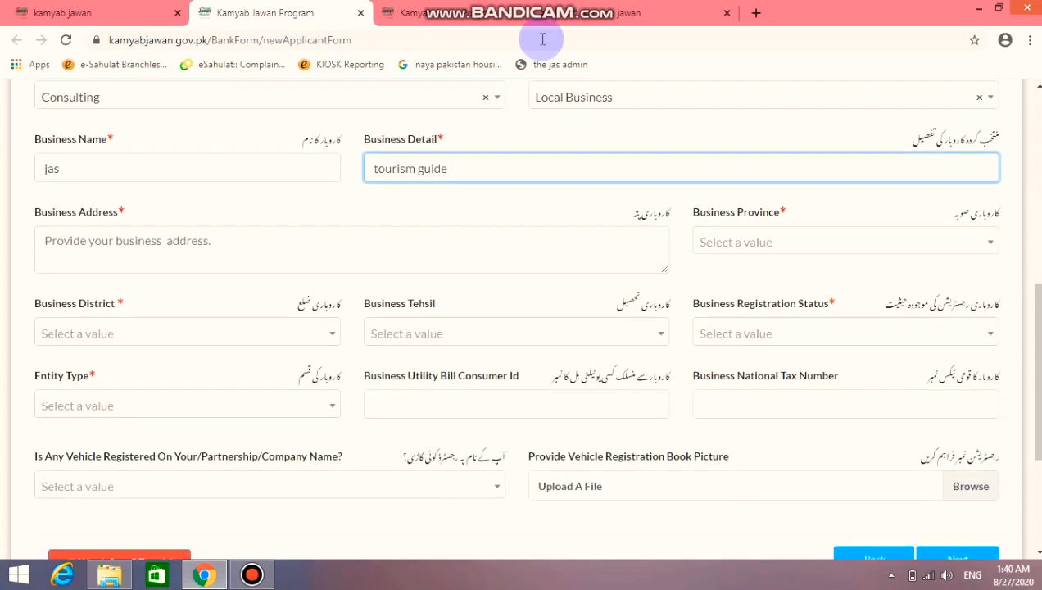
{"action": "left_click", "coordinate": [361, 237]}
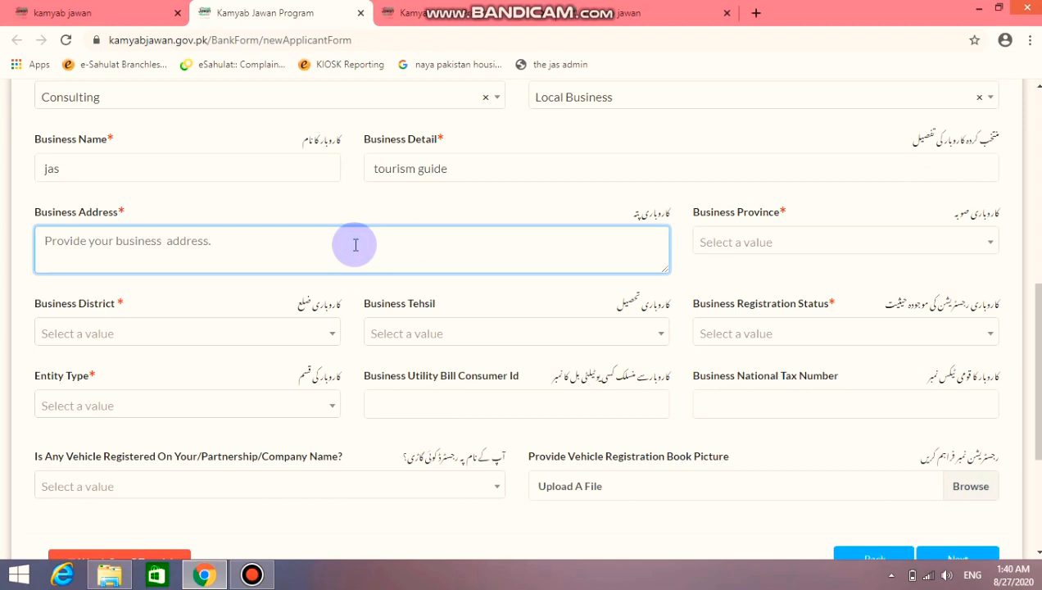
{"action": "type", "text": "hou"}
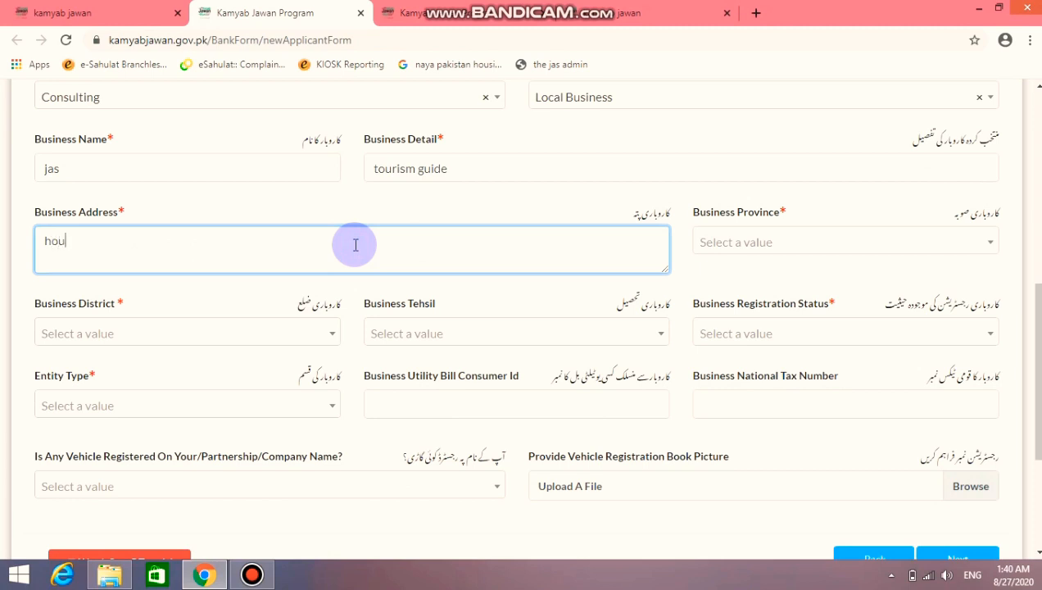
{"action": "type", "text": "se 1"}
{"action": "type", "text": " n"}
{"action": "type", "text": "o"}
{"action": "key", "text": "BackSpace"}
{"action": "key", "text": "BackSpace"}
{"action": "key", "text": "BackSpace"}
{"action": "type", "text": ","}
Set the business location to Sindh, Hyderabad, Latifabad
{"action": "left_click", "coordinate": [800, 238]}
{"action": "left_click", "coordinate": [762, 331]}
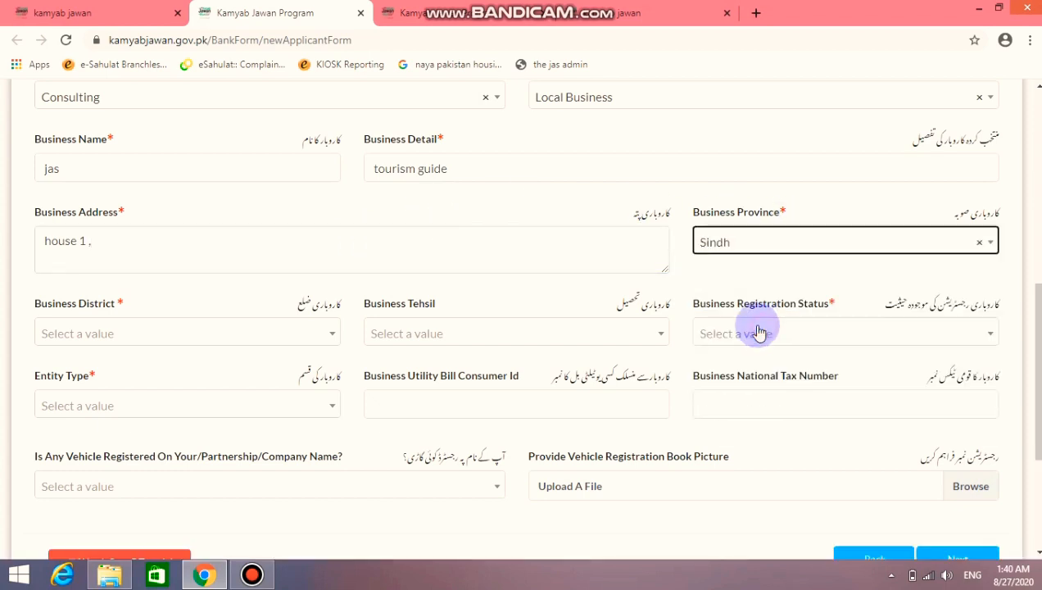
{"action": "scroll", "coordinate": [261, 314], "scroll_direction": "down", "scroll_amount": 2}
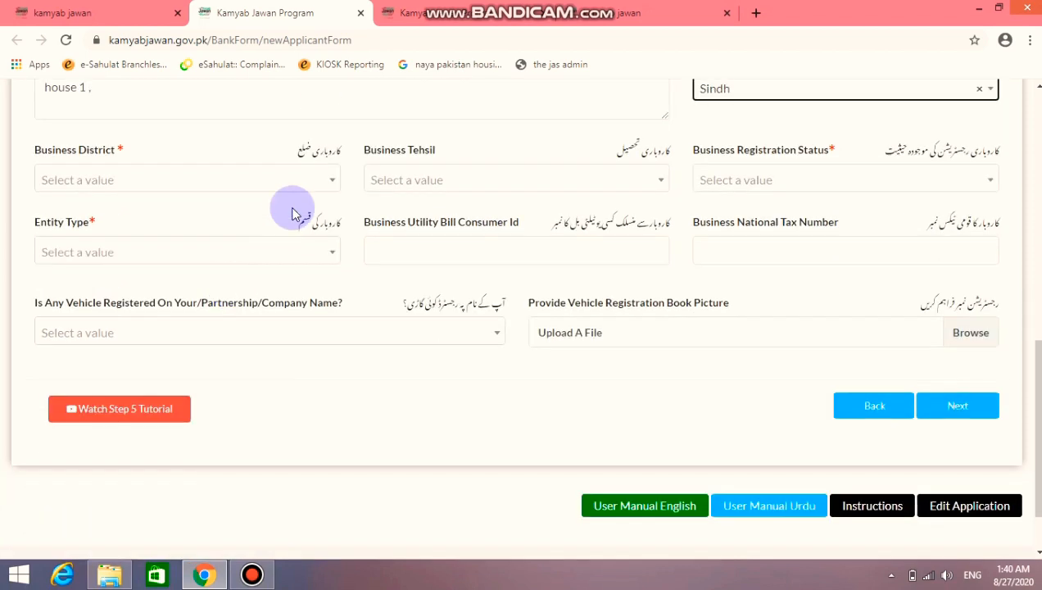
{"action": "left_click", "coordinate": [312, 182]}
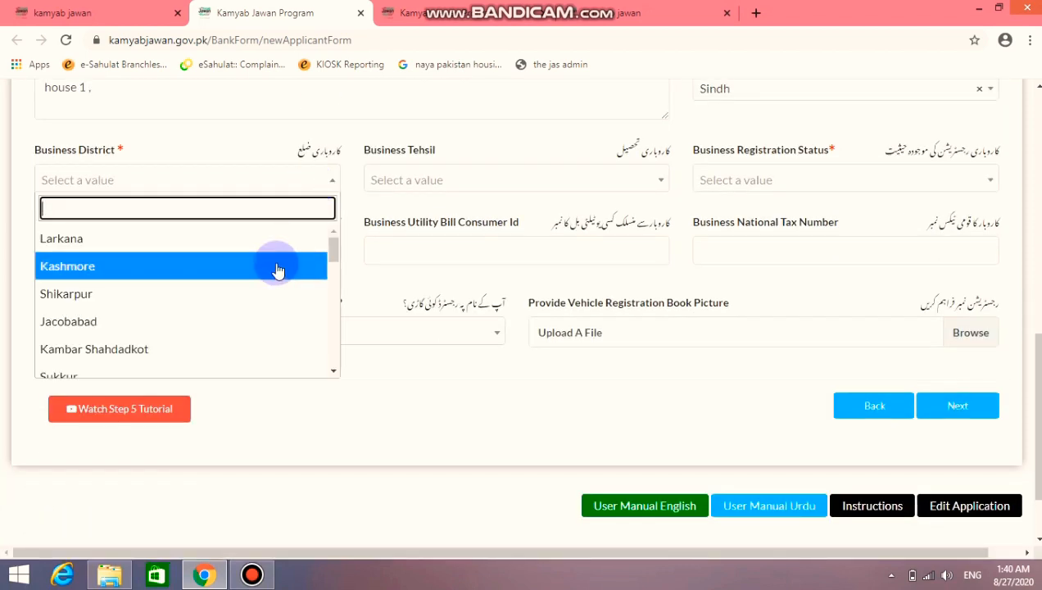
{"action": "type", "text": "hy"}
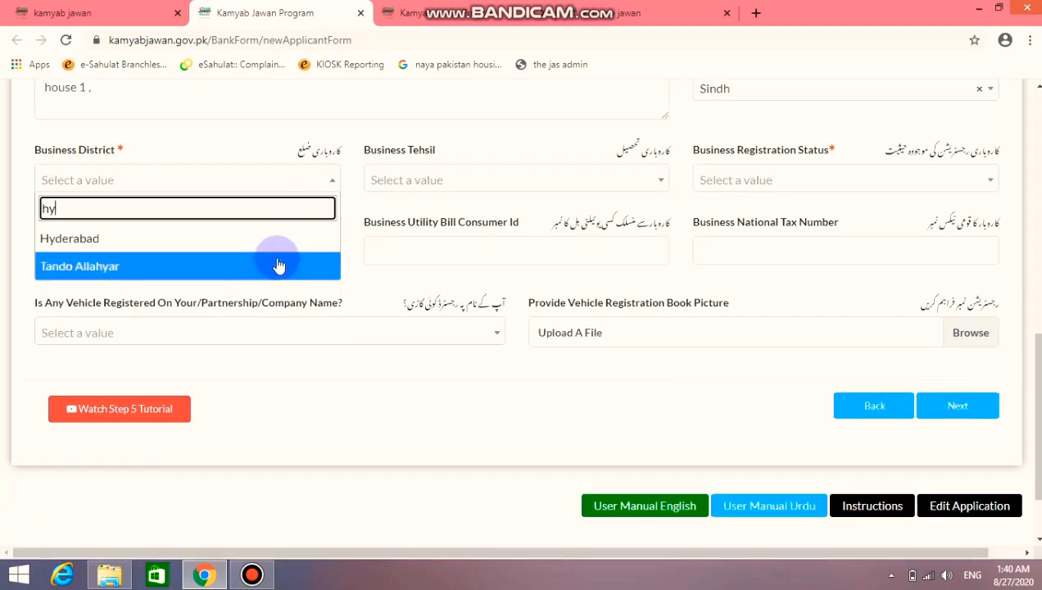
{"action": "left_click", "coordinate": [281, 238]}
{"action": "left_click", "coordinate": [428, 183]}
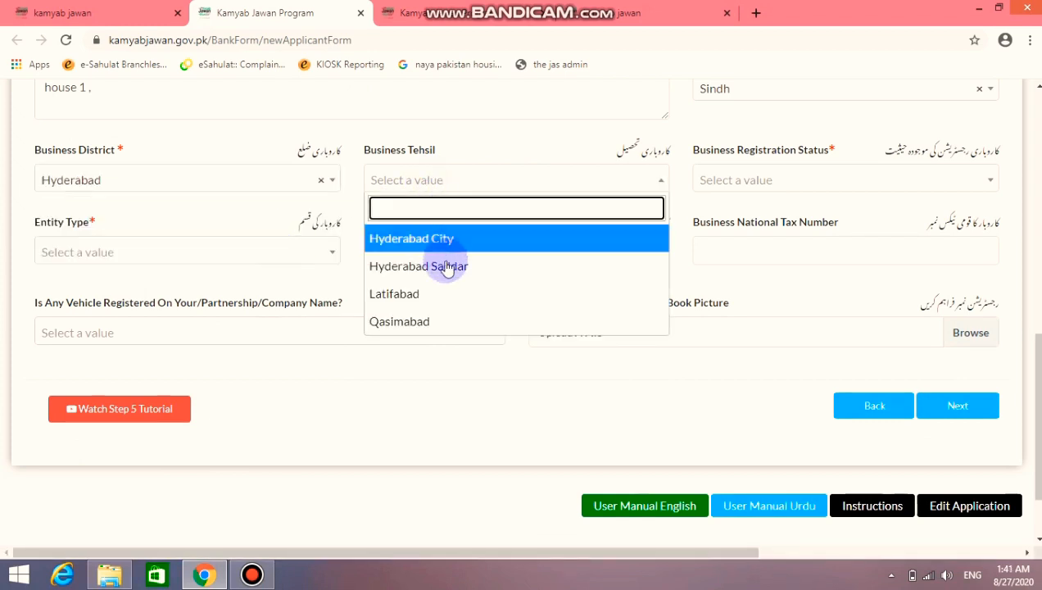
{"action": "left_click", "coordinate": [449, 295]}
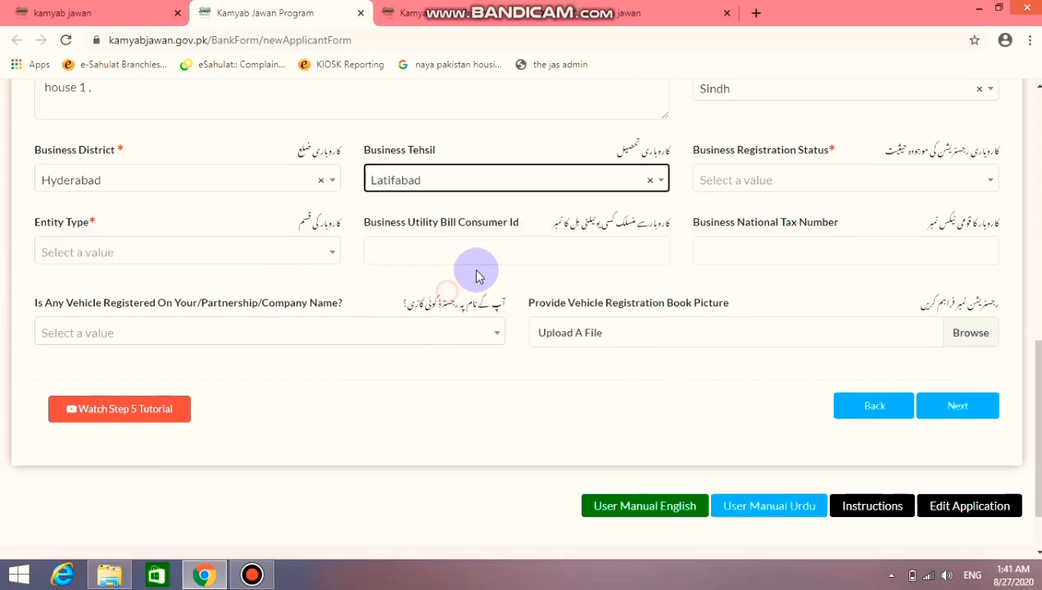
Mark the business UnRegistered with entity type Sole Proprietorship / Individual
{"action": "left_click", "coordinate": [772, 180]}
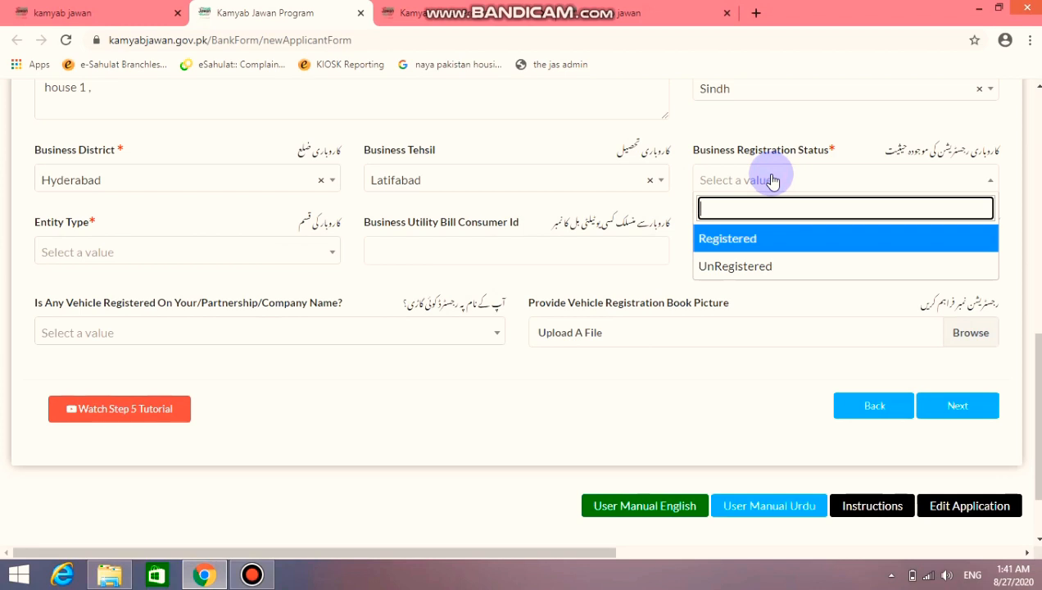
{"action": "left_click", "coordinate": [769, 264]}
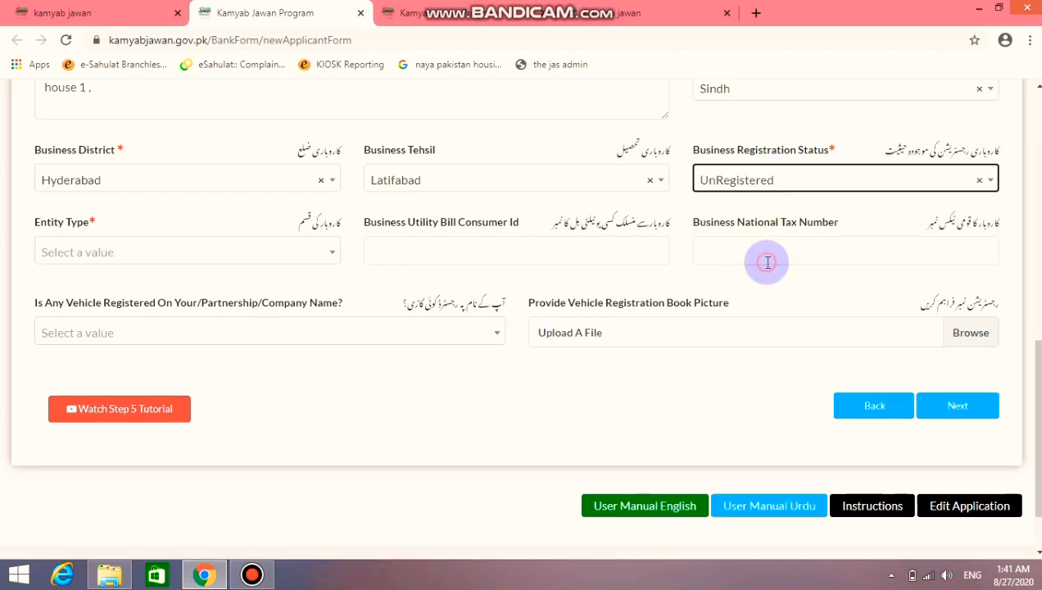
{"action": "left_click", "coordinate": [330, 259]}
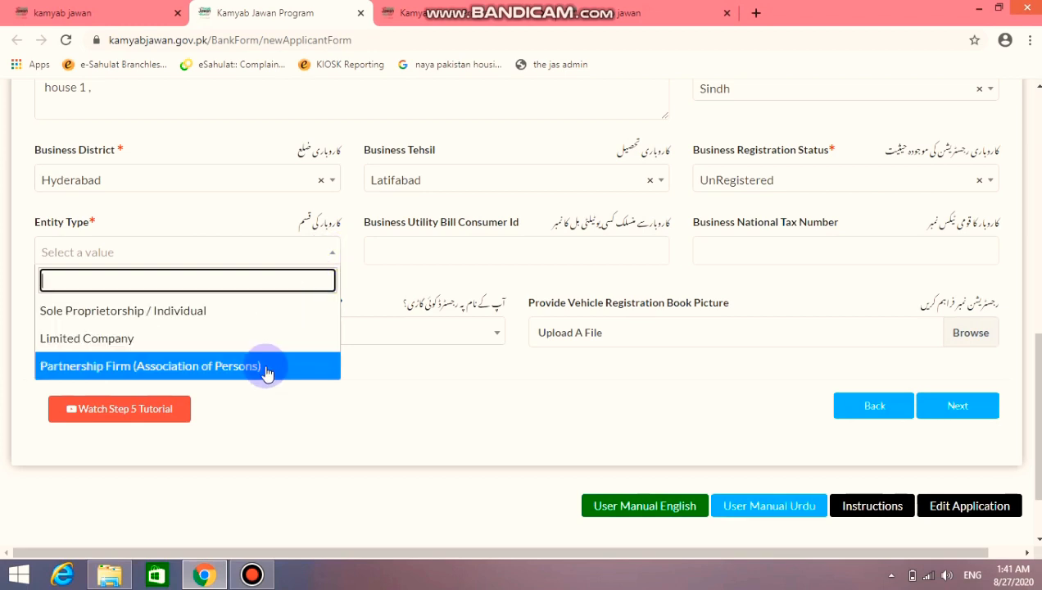
{"action": "left_click", "coordinate": [254, 310]}
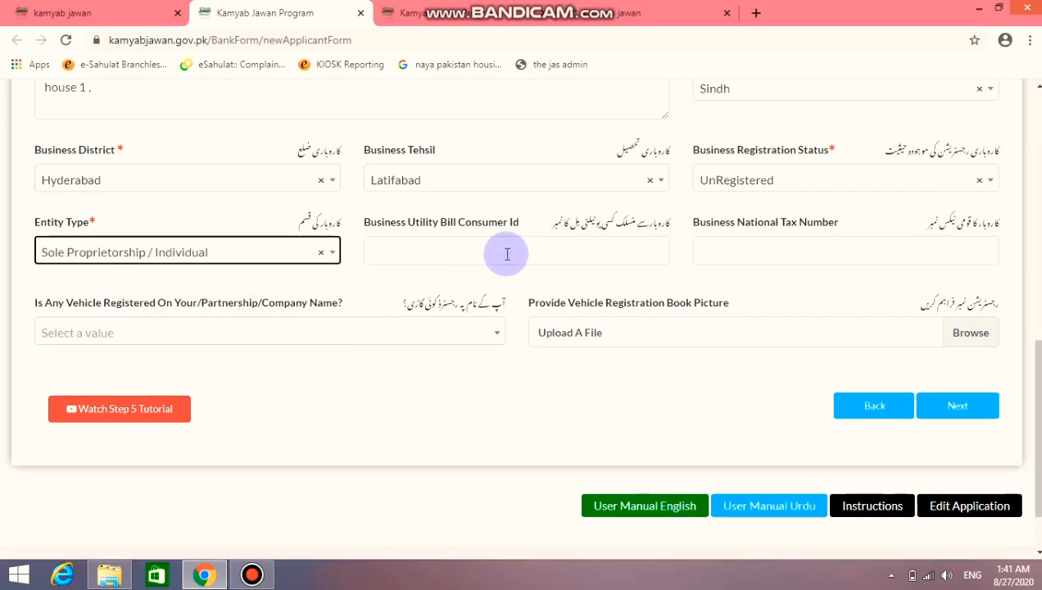
{"action": "left_click", "coordinate": [507, 254]}
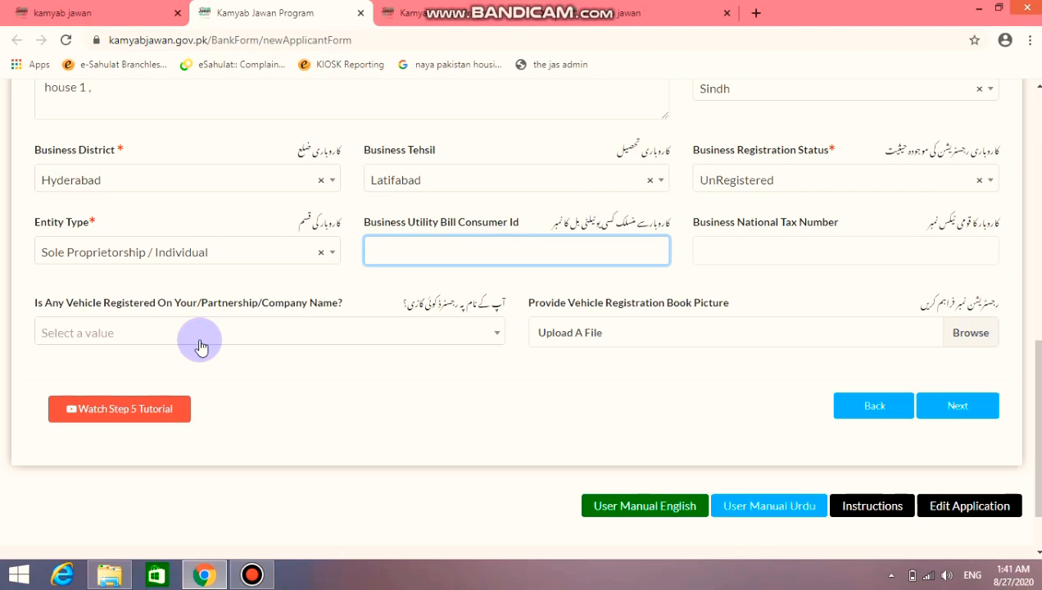
{"action": "left_click", "coordinate": [760, 245]}
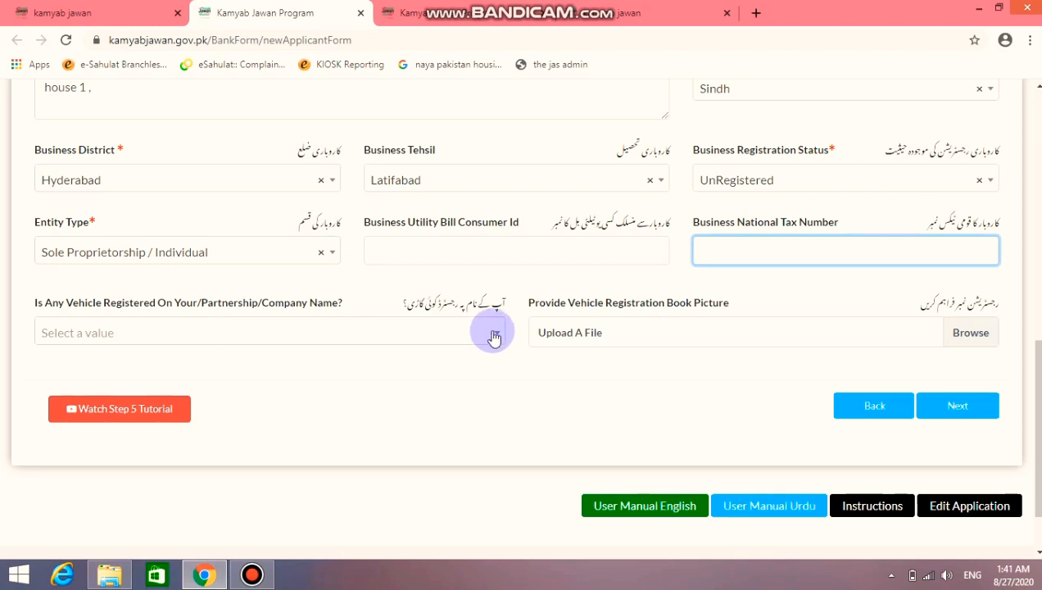
Answer No to having a registered vehicle
{"action": "left_click", "coordinate": [494, 334]}
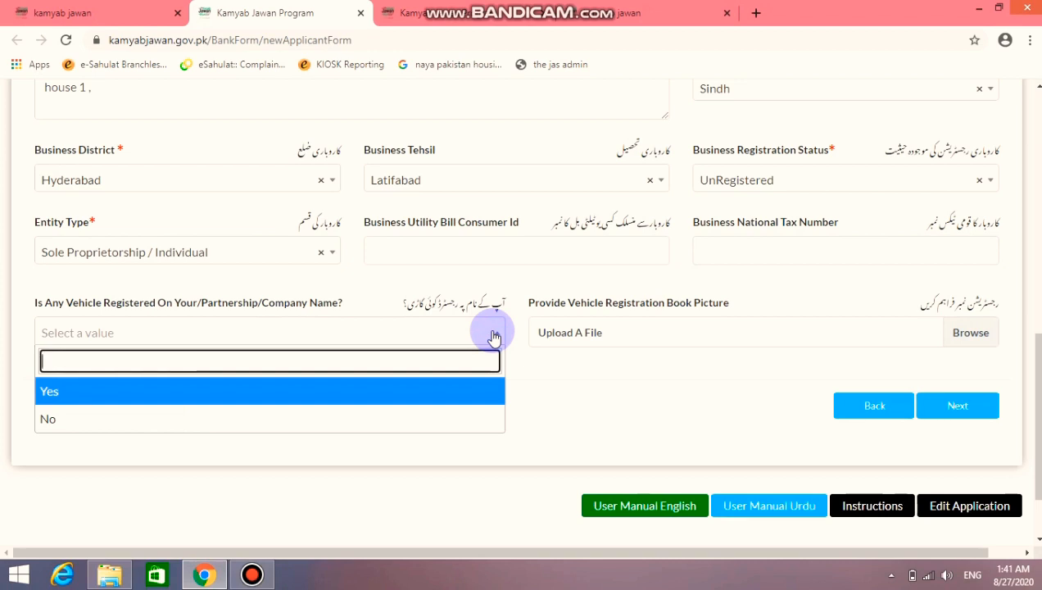
{"action": "left_click", "coordinate": [494, 336]}
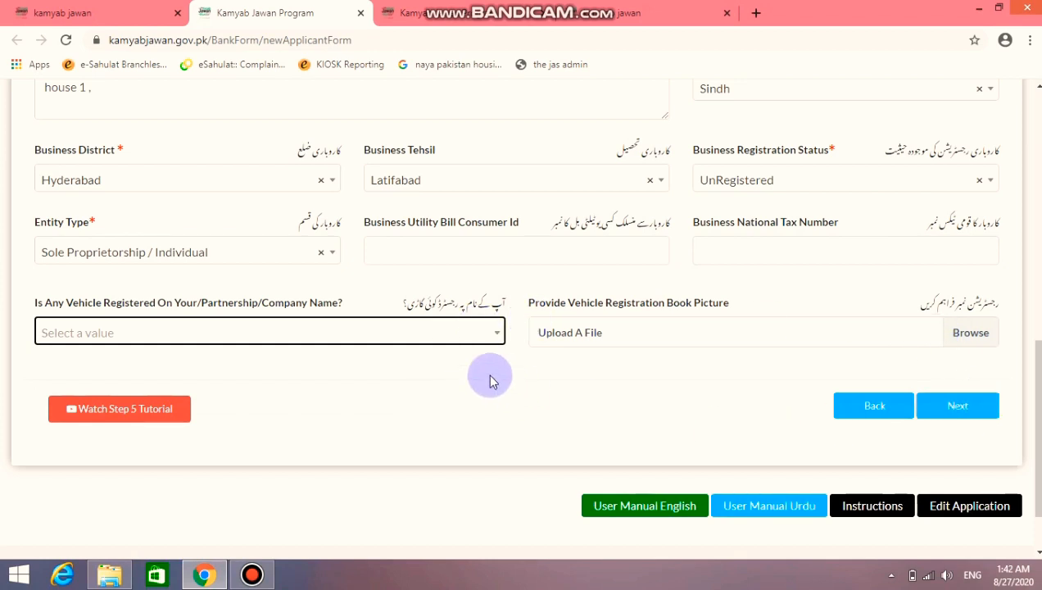
{"action": "left_click", "coordinate": [491, 333]}
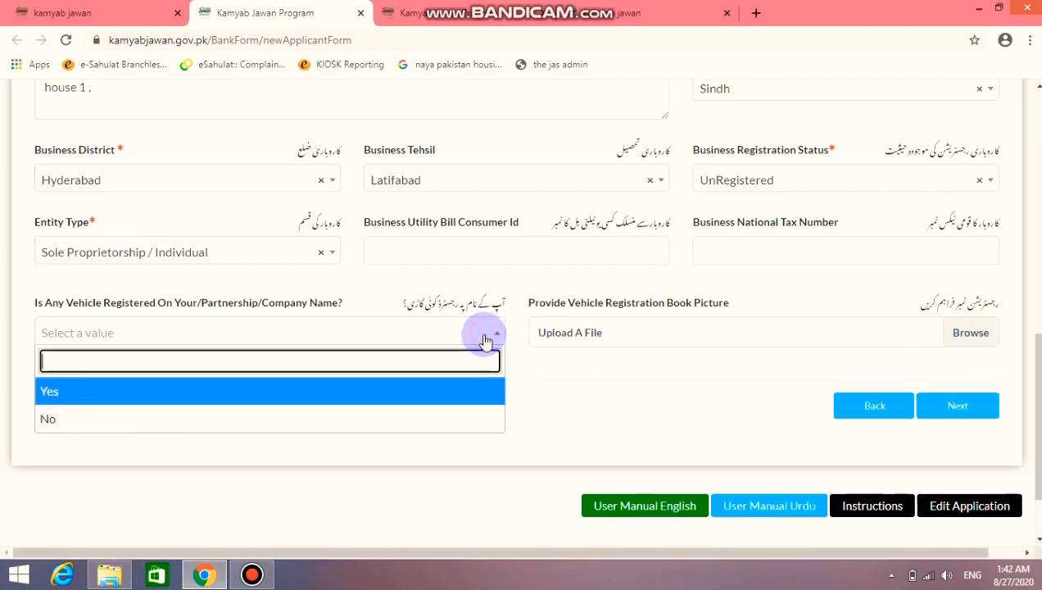
{"action": "left_click", "coordinate": [450, 421]}
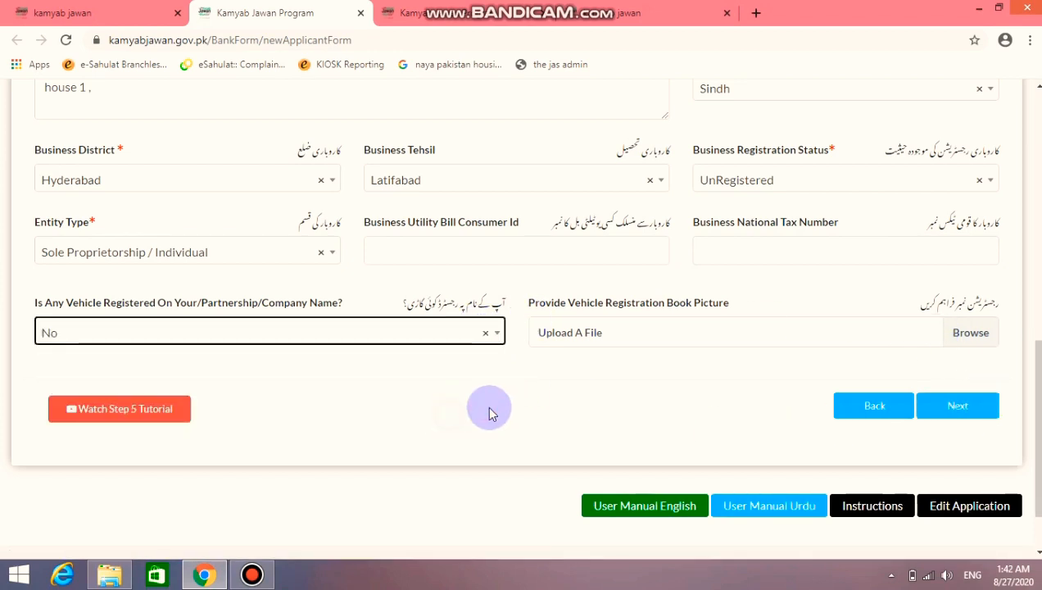
Move to Step 6 Financing Details and view the Loan Type options
{"action": "left_click", "coordinate": [961, 423]}
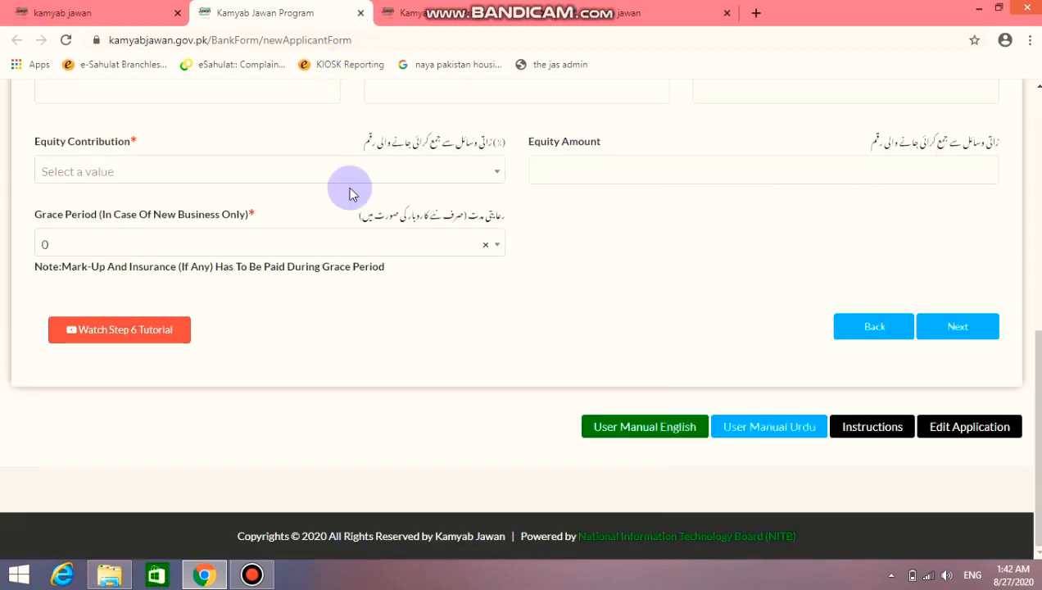
{"action": "scroll", "coordinate": [477, 336], "scroll_direction": "up", "scroll_amount": 5}
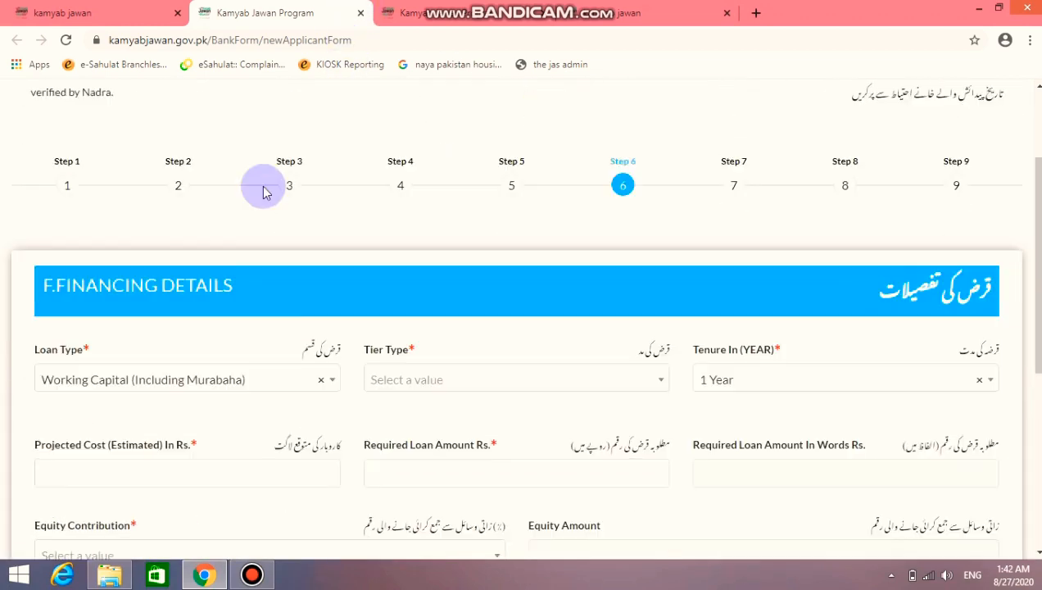
{"action": "scroll", "coordinate": [348, 196], "scroll_direction": "down", "scroll_amount": 1}
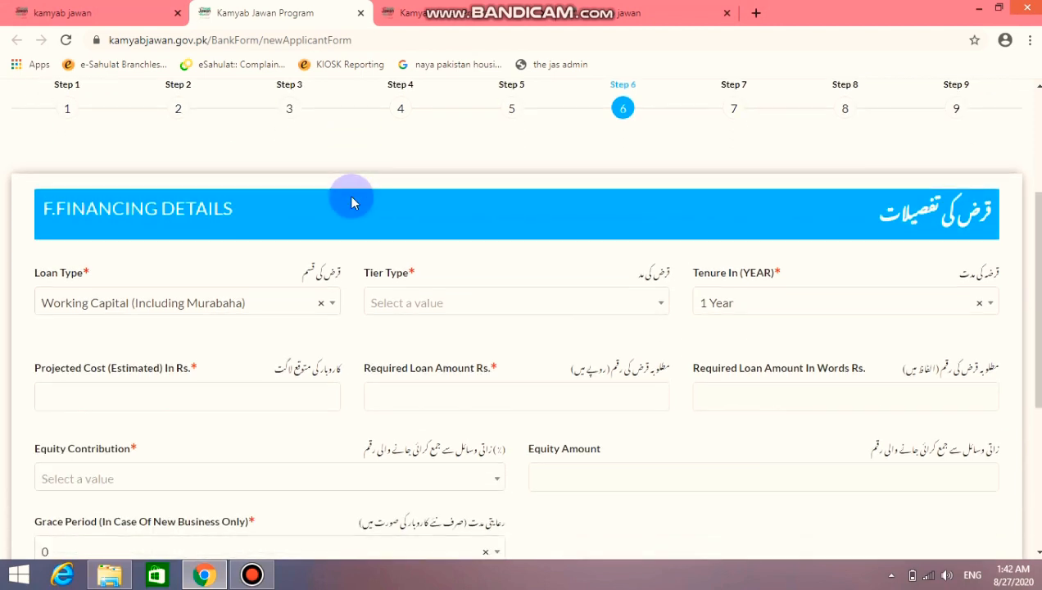
{"action": "scroll", "coordinate": [350, 201], "scroll_direction": "down", "scroll_amount": 1}
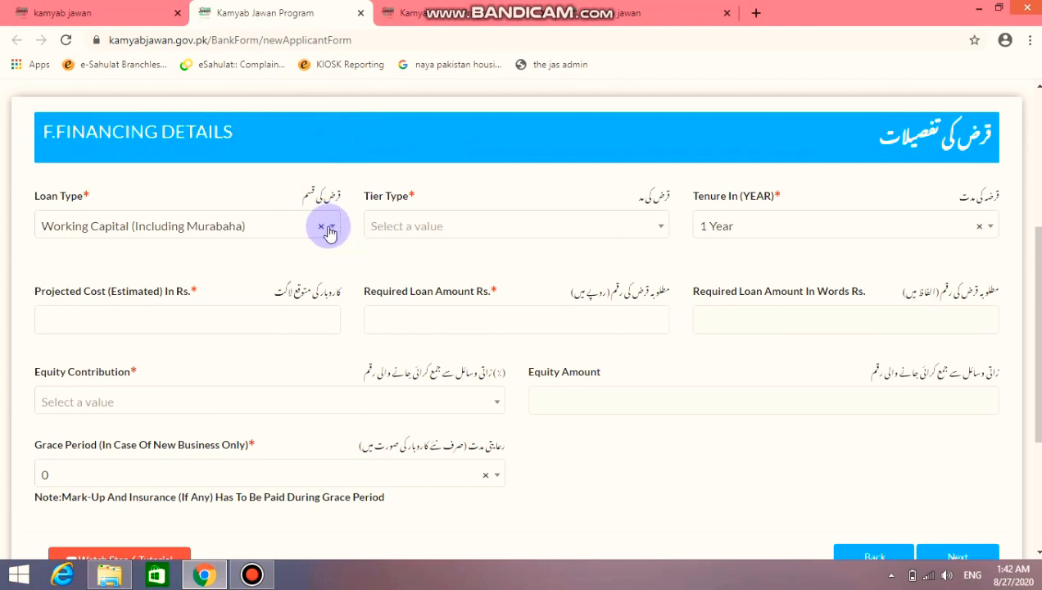
{"action": "left_click", "coordinate": [327, 228]}
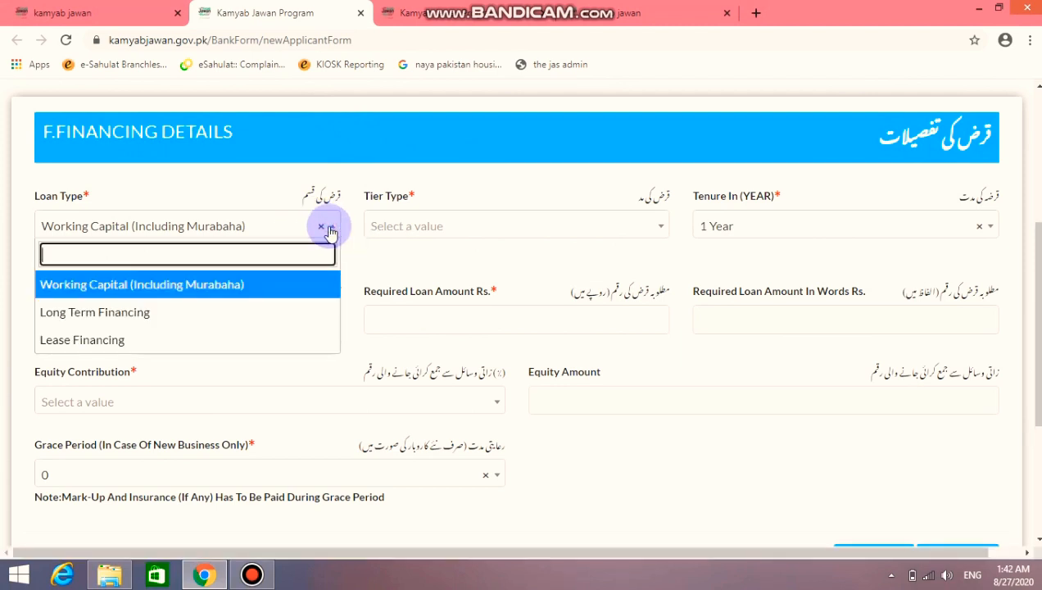
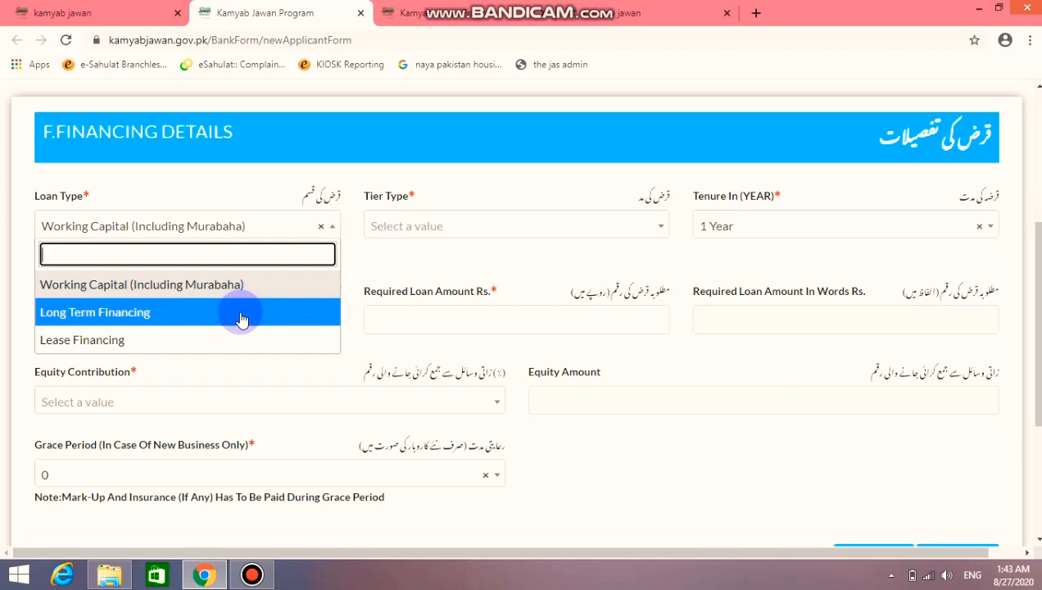
Choose Long Term Financing, Tier 1 (T1) Loans and a 5 Years tenure, then select the Projected Cost field
{"action": "left_click", "coordinate": [242, 315]}
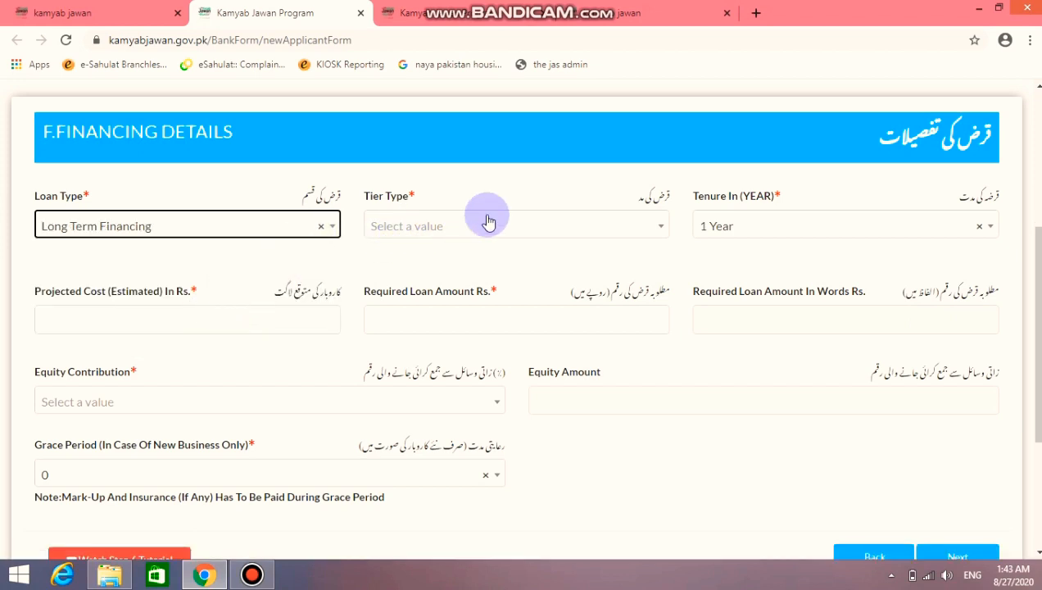
{"action": "left_click", "coordinate": [543, 241]}
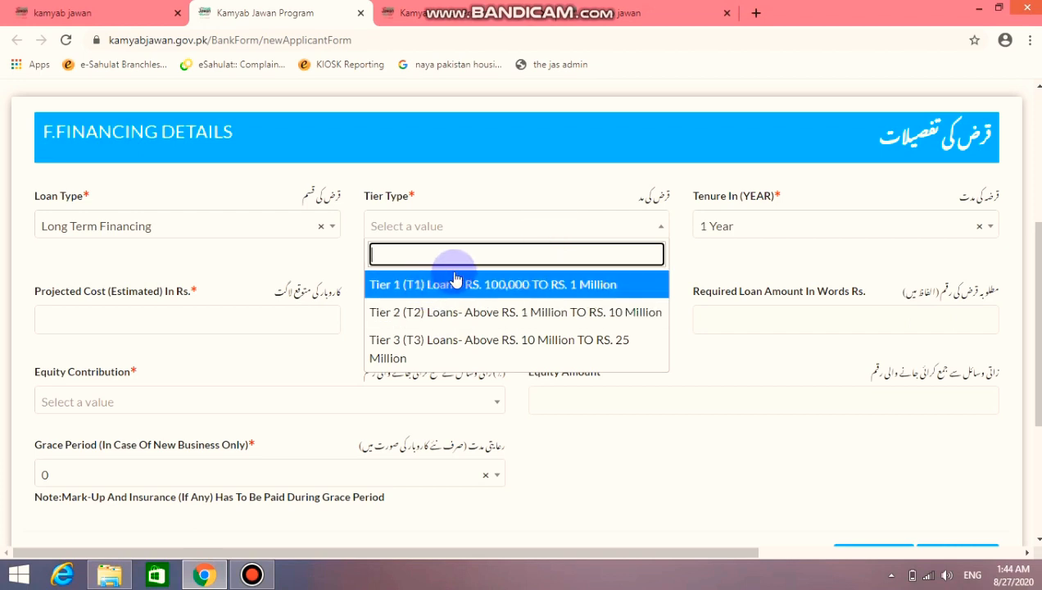
{"action": "left_click", "coordinate": [483, 233]}
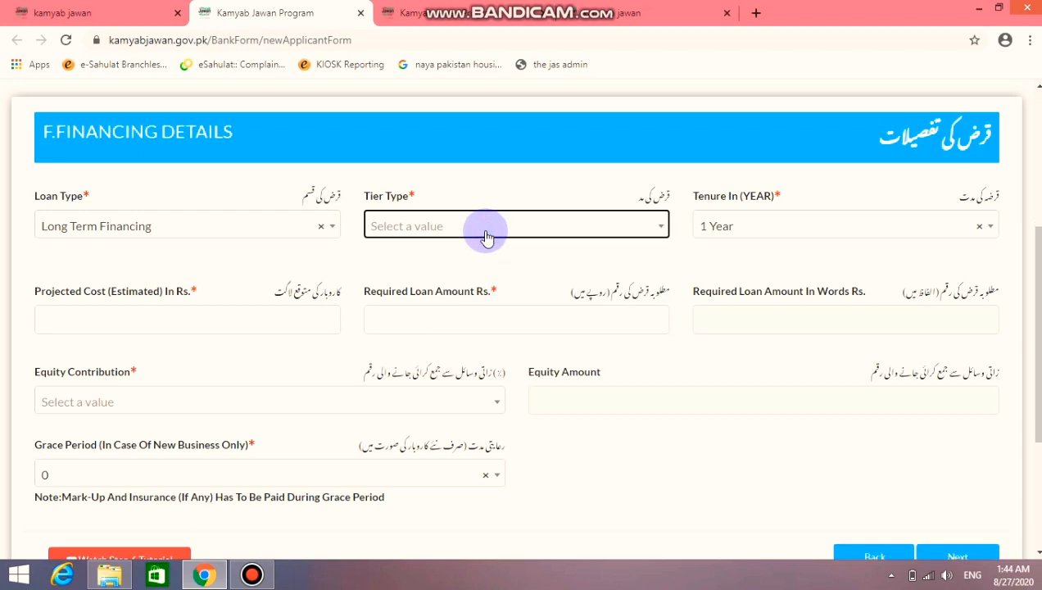
{"action": "left_click", "coordinate": [486, 236]}
{"action": "left_click", "coordinate": [487, 283]}
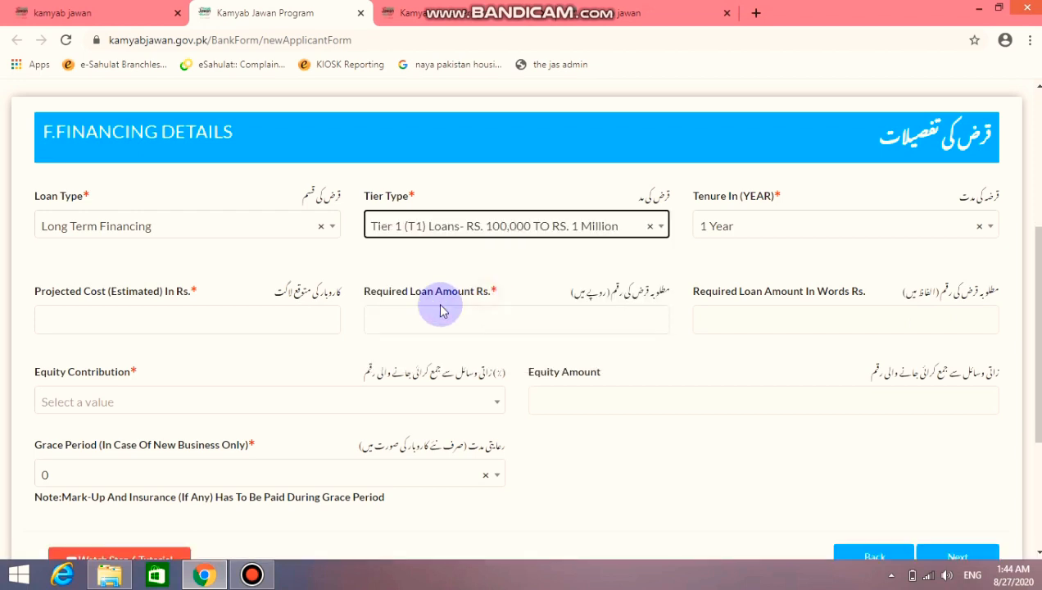
{"action": "left_click", "coordinate": [819, 230]}
{"action": "scroll", "coordinate": [811, 324], "scroll_direction": "down", "scroll_amount": 1}
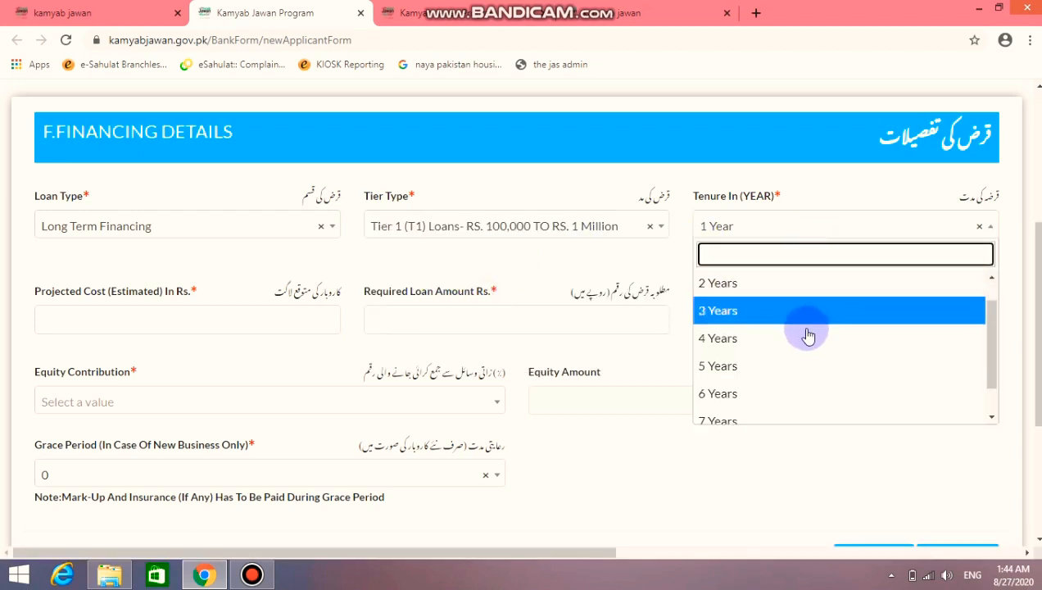
{"action": "scroll", "coordinate": [787, 348], "scroll_direction": "down", "scroll_amount": 1}
{"action": "left_click", "coordinate": [750, 332]}
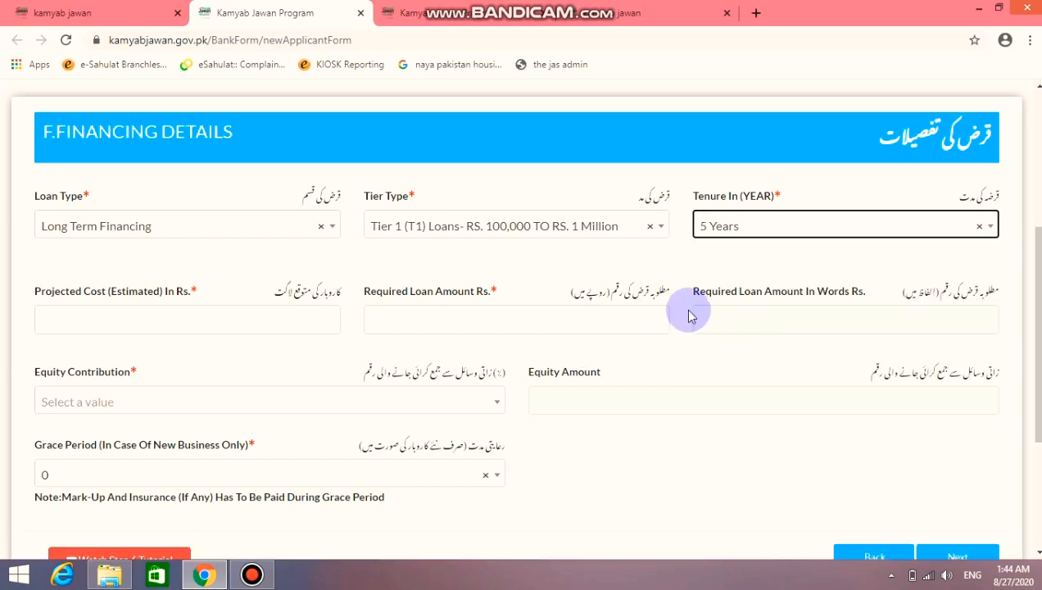
{"action": "left_click", "coordinate": [303, 326]}
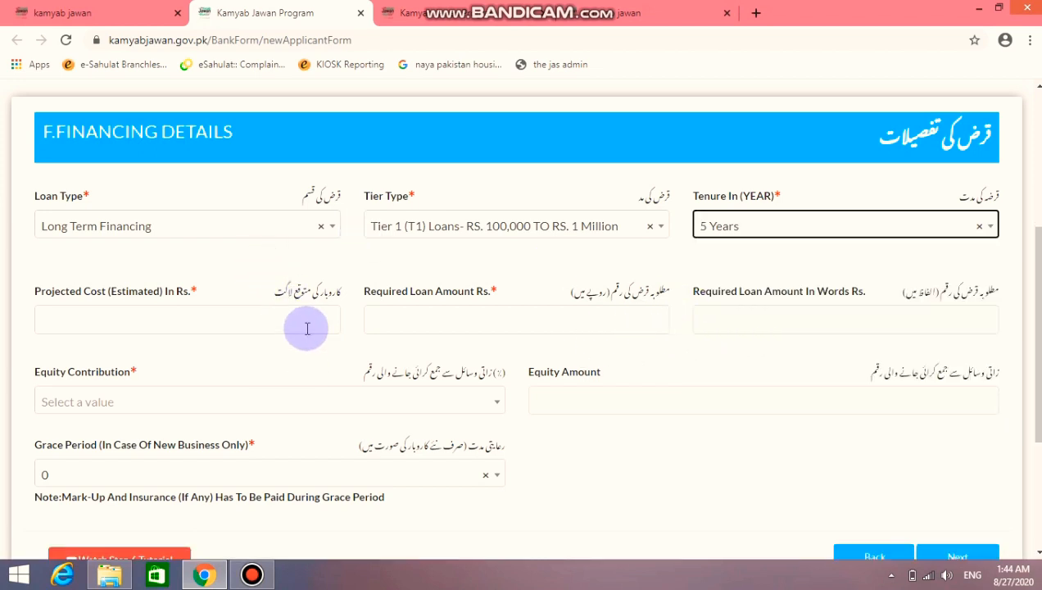
{"action": "left_click", "coordinate": [307, 328]}
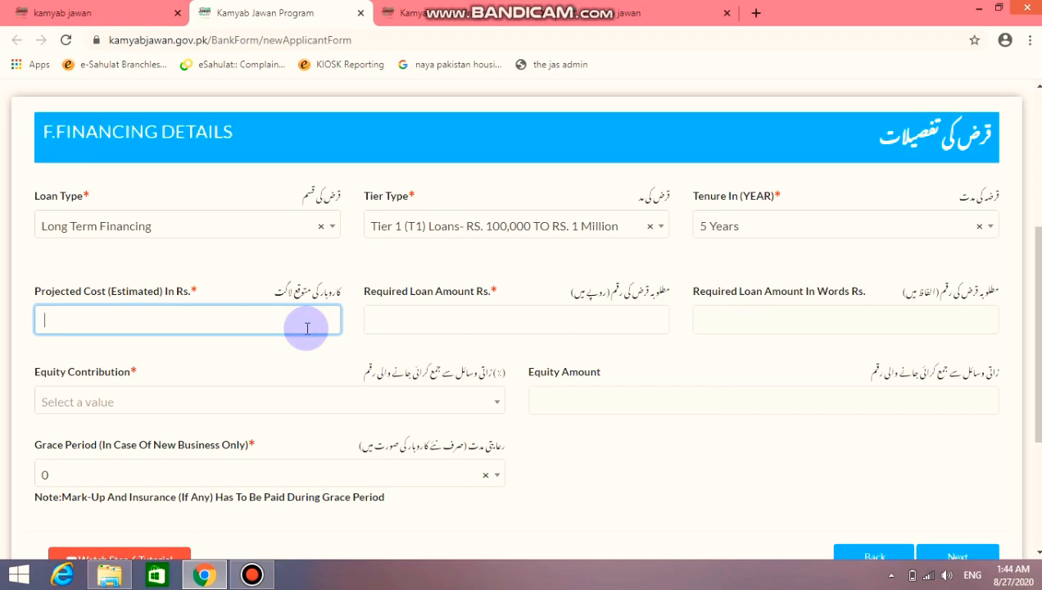
Enter projected cost 100,0000 and required loan 80,0000, and set equity contribution to 10%
{"action": "type", "text": "100"}
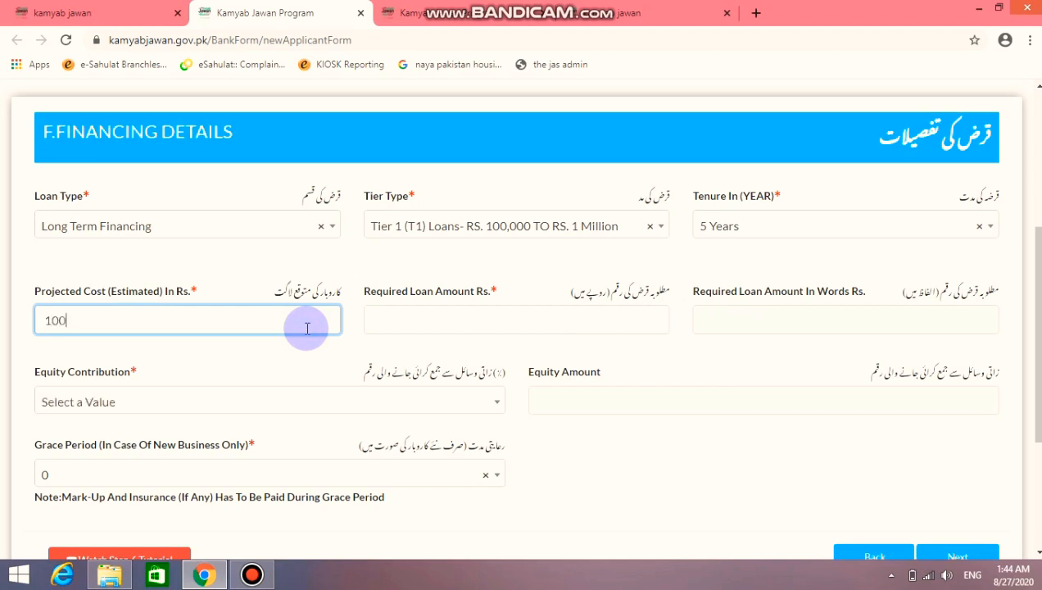
{"action": "type", "text": ",0000"}
{"action": "left_click", "coordinate": [407, 319]}
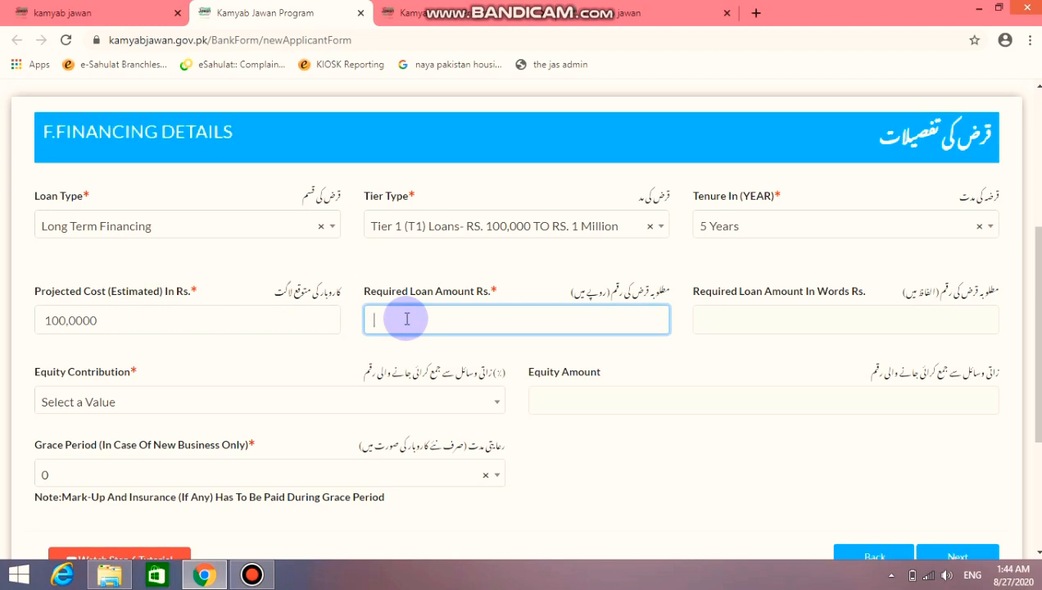
{"action": "type", "text": "80,000"}
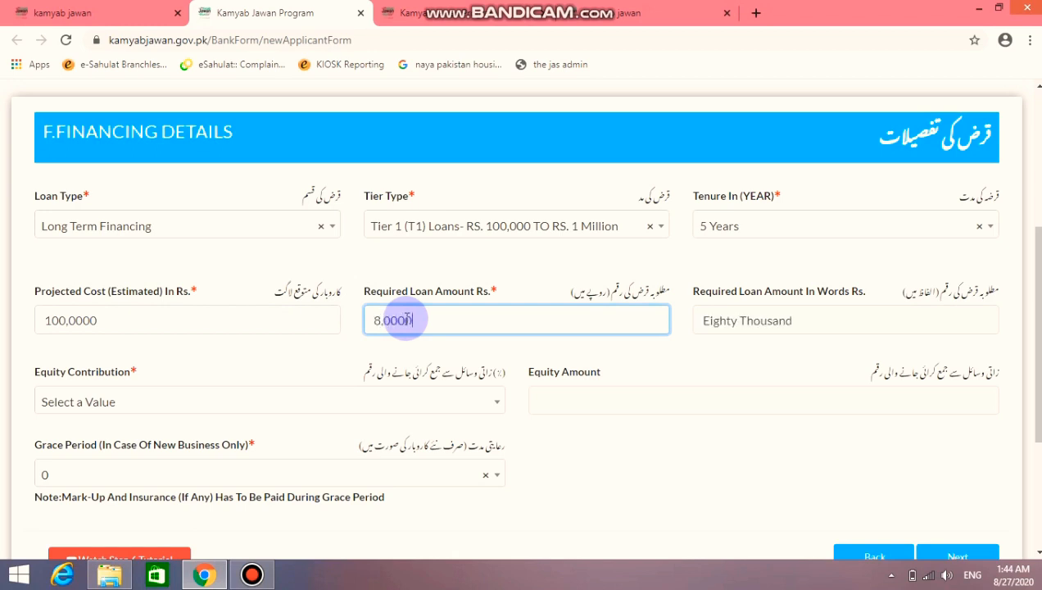
{"action": "type", "text": "0"}
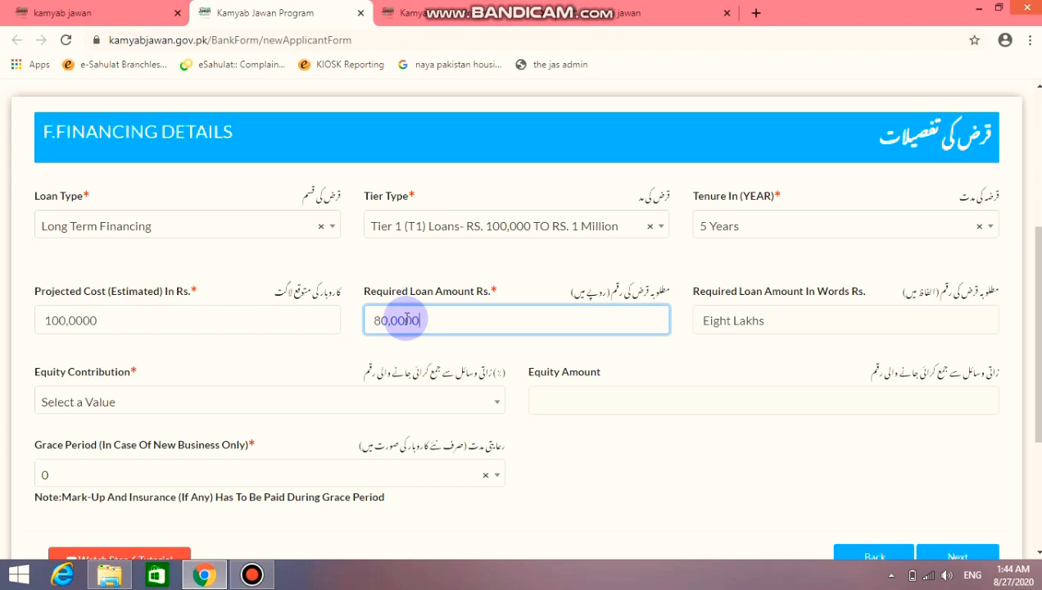
{"action": "left_click", "coordinate": [465, 410]}
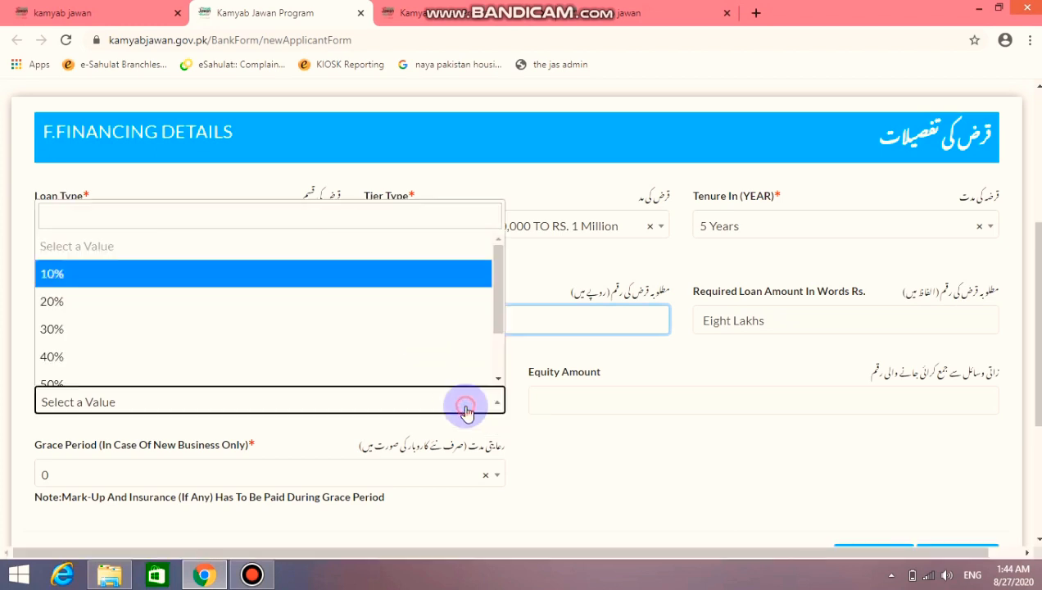
{"action": "left_click", "coordinate": [342, 281]}
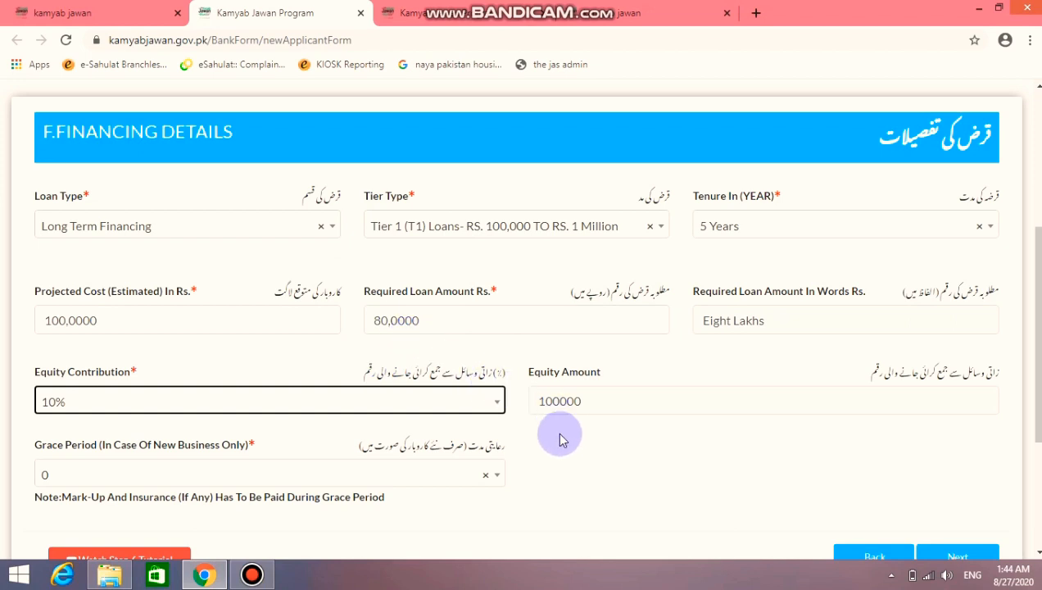
Set the grace period to 12 Month and save the financing details
{"action": "scroll", "coordinate": [559, 440], "scroll_direction": "down", "scroll_amount": 2}
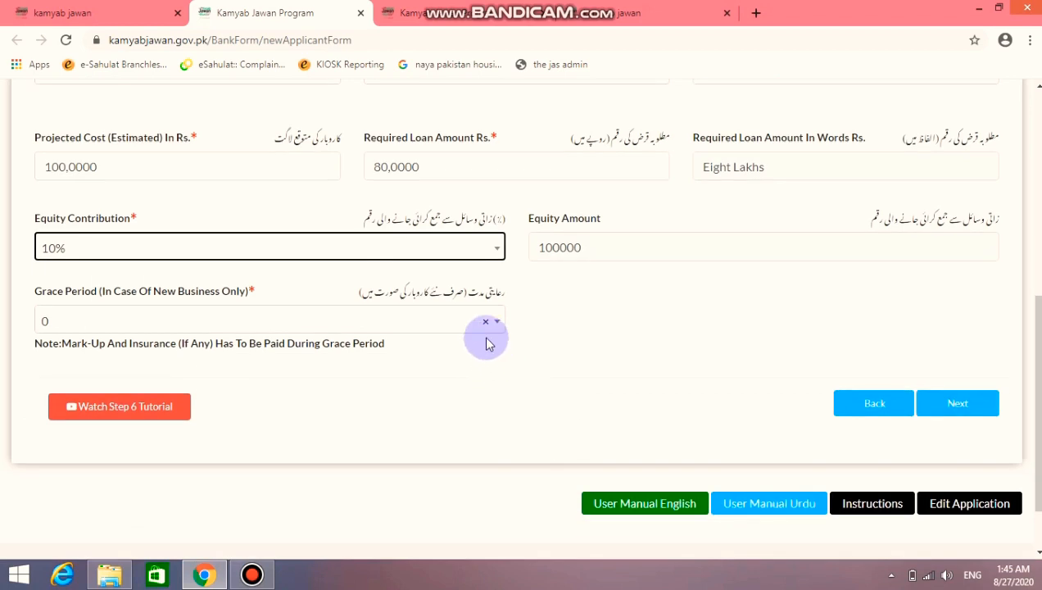
{"action": "left_click", "coordinate": [447, 322]}
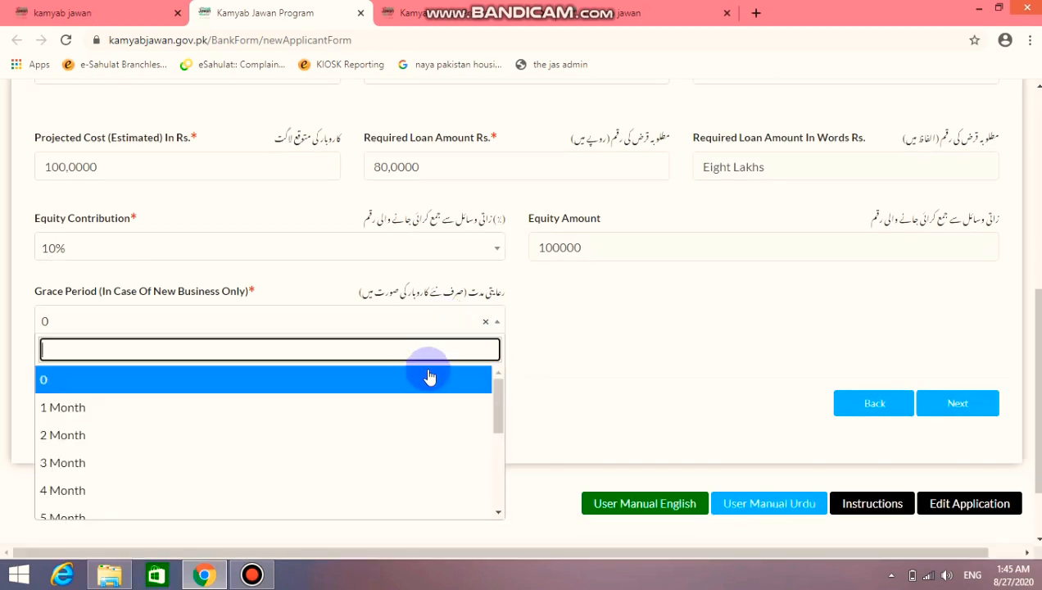
{"action": "scroll", "coordinate": [440, 418], "scroll_direction": "down", "scroll_amount": 1}
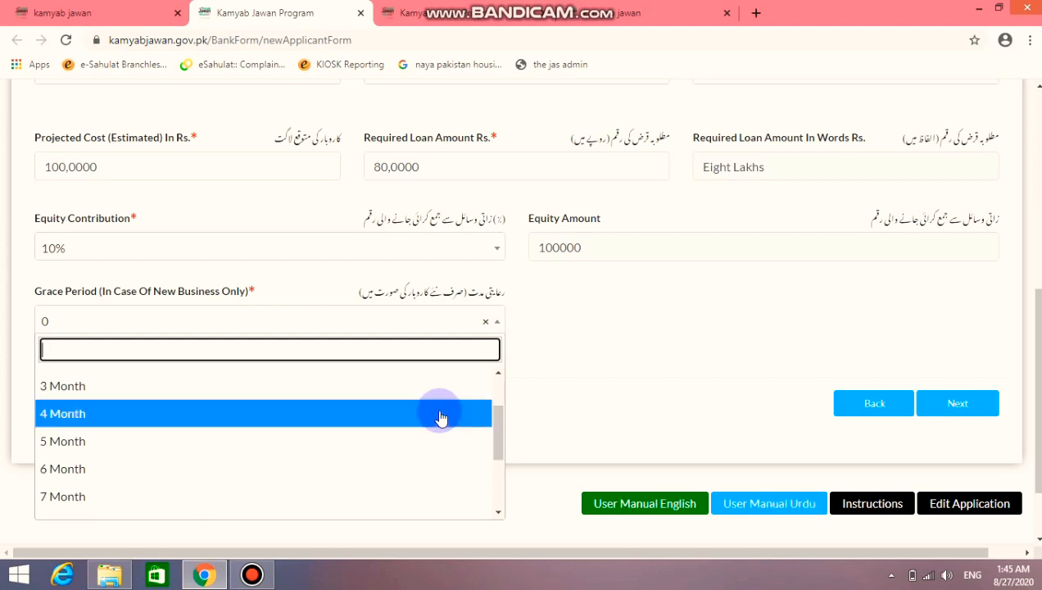
{"action": "scroll", "coordinate": [440, 418], "scroll_direction": "down", "scroll_amount": 3}
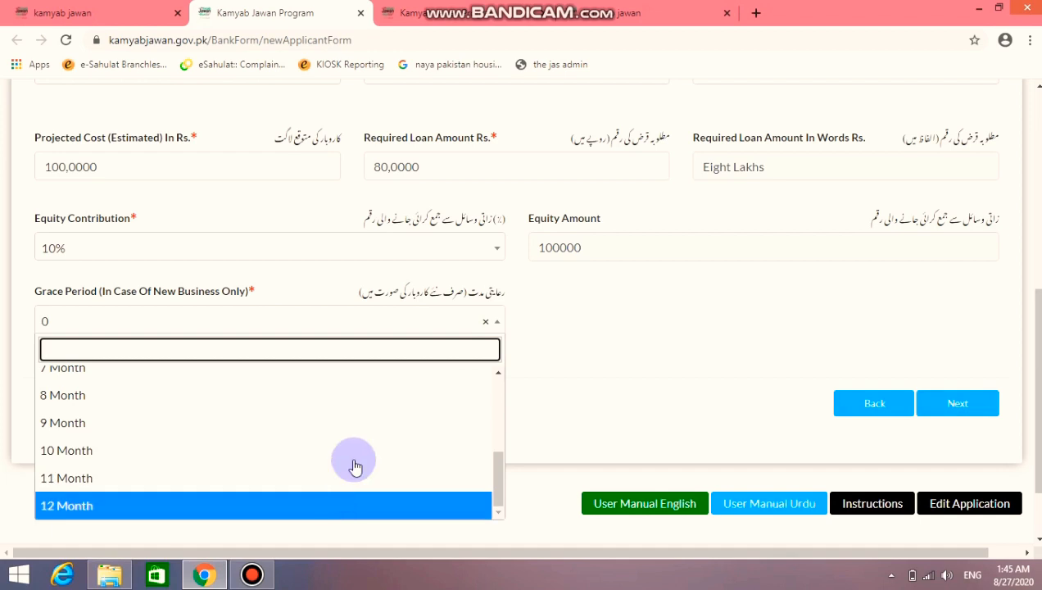
{"action": "scroll", "coordinate": [354, 463], "scroll_direction": "up", "scroll_amount": 3}
{"action": "scroll", "coordinate": [354, 461], "scroll_direction": "down", "scroll_amount": 3}
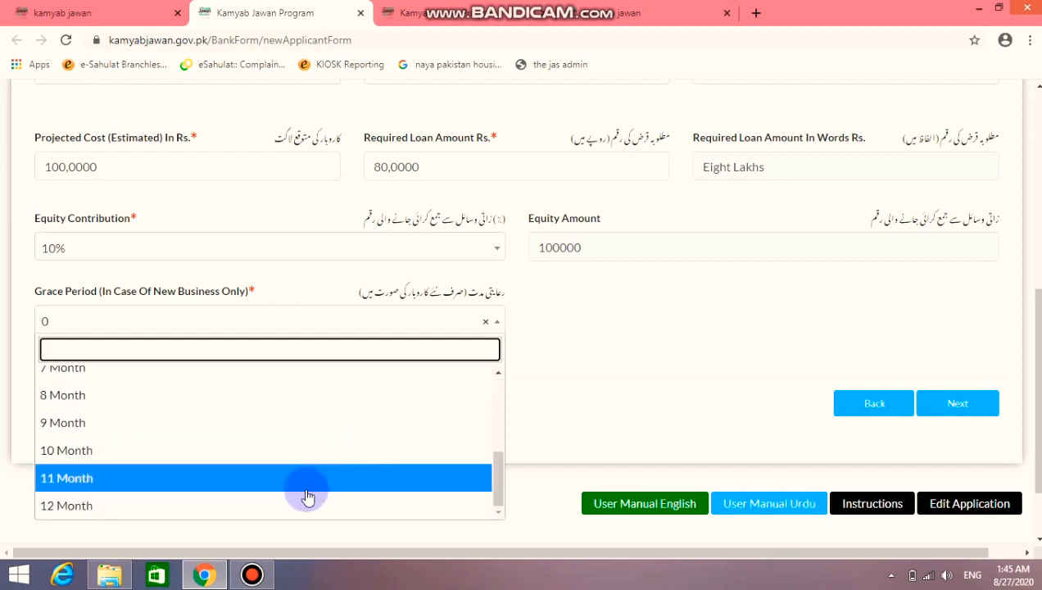
{"action": "left_click", "coordinate": [304, 503]}
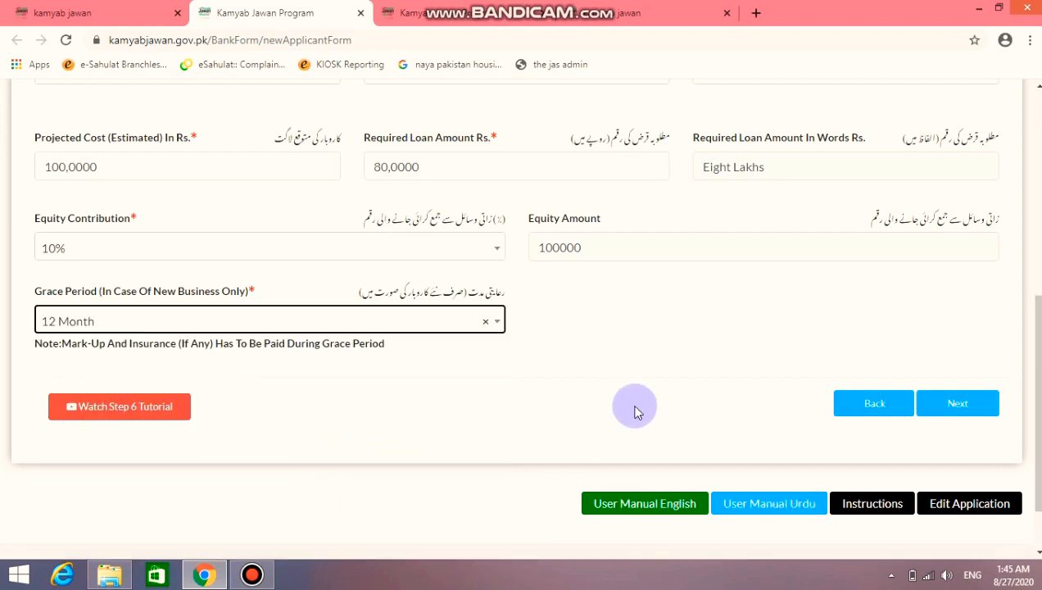
{"action": "left_click", "coordinate": [976, 398]}
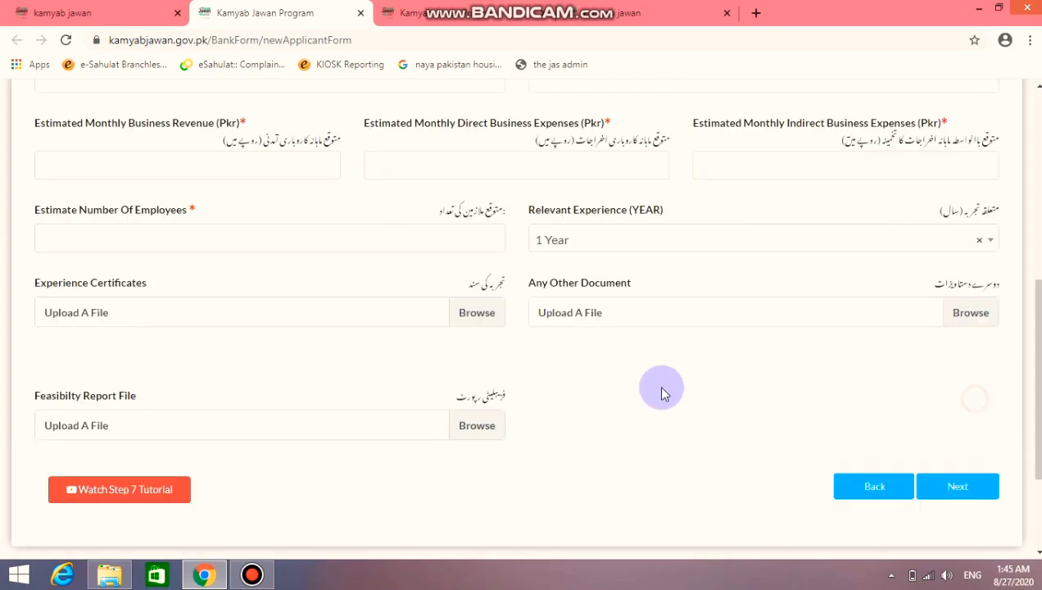
Review the G. Business Plan page and select the Estimated Cost Of Operating Assets field
{"action": "scroll", "coordinate": [663, 389], "scroll_direction": "up", "scroll_amount": 2}
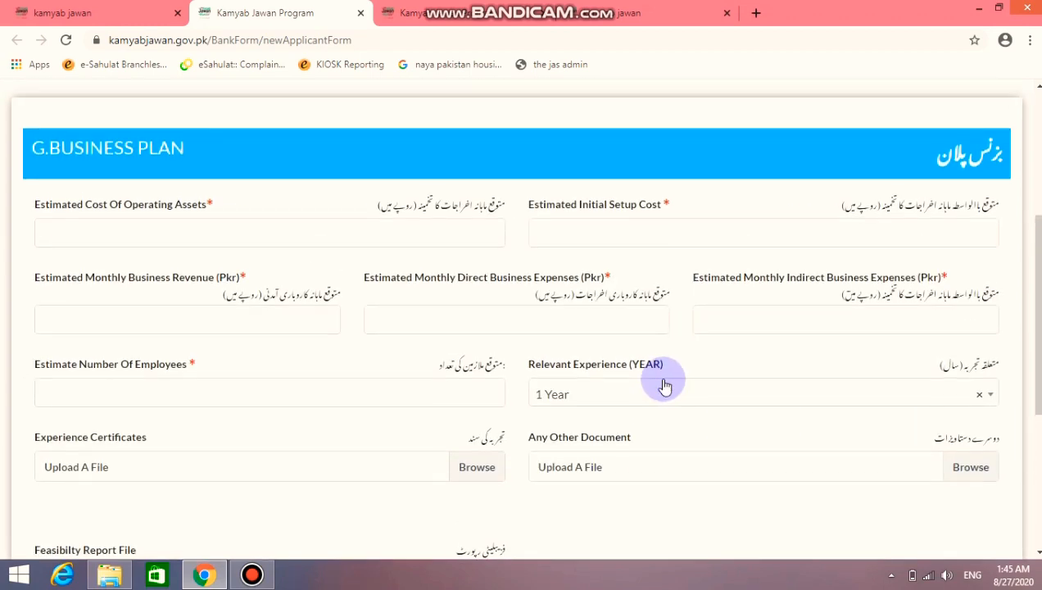
{"action": "scroll", "coordinate": [664, 383], "scroll_direction": "up", "scroll_amount": 2}
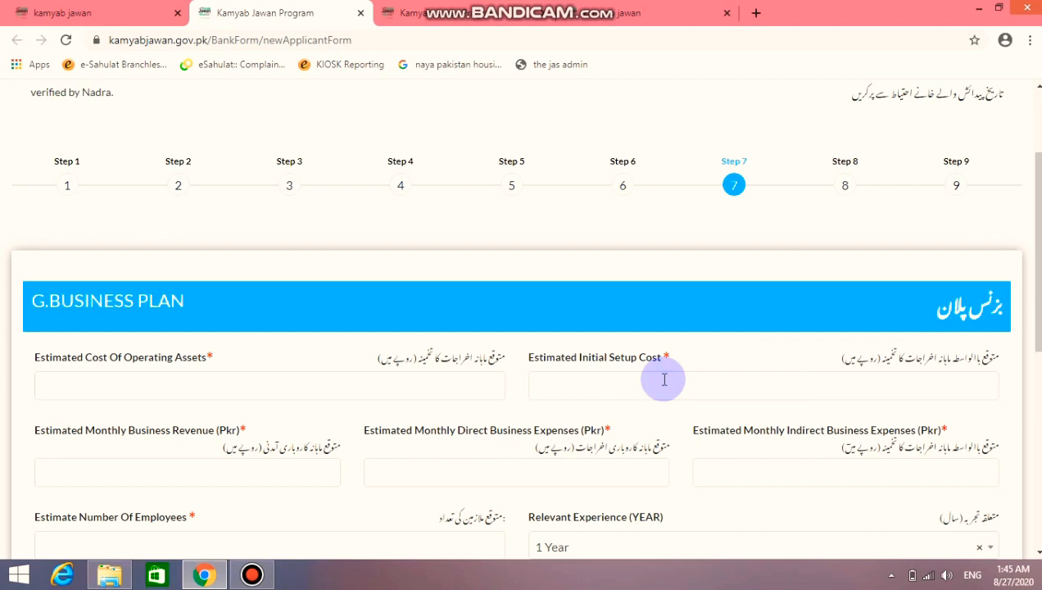
{"action": "scroll", "coordinate": [665, 379], "scroll_direction": "down", "scroll_amount": 1}
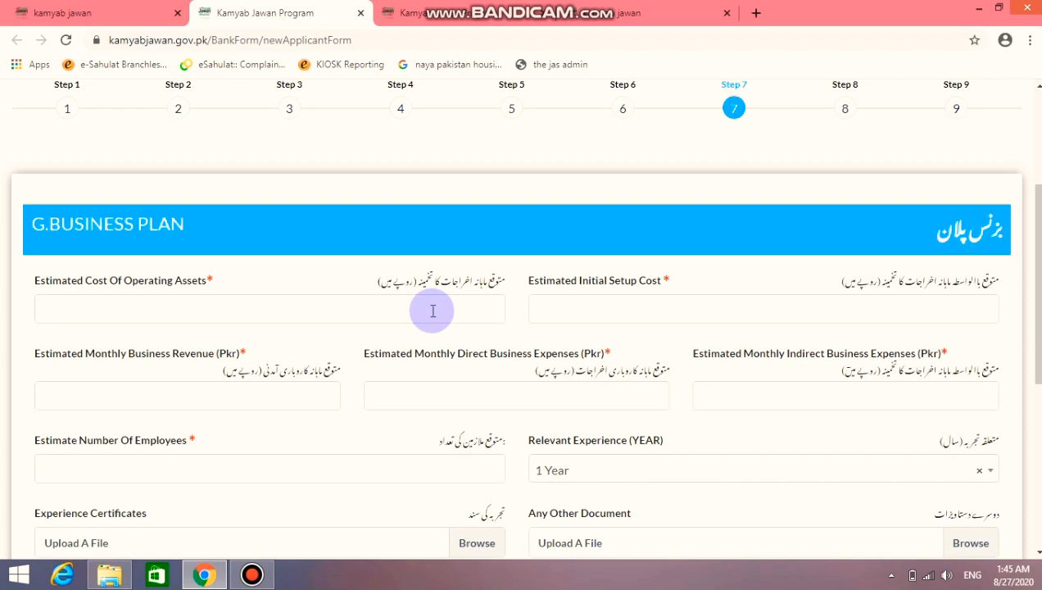
{"action": "left_click", "coordinate": [432, 311]}
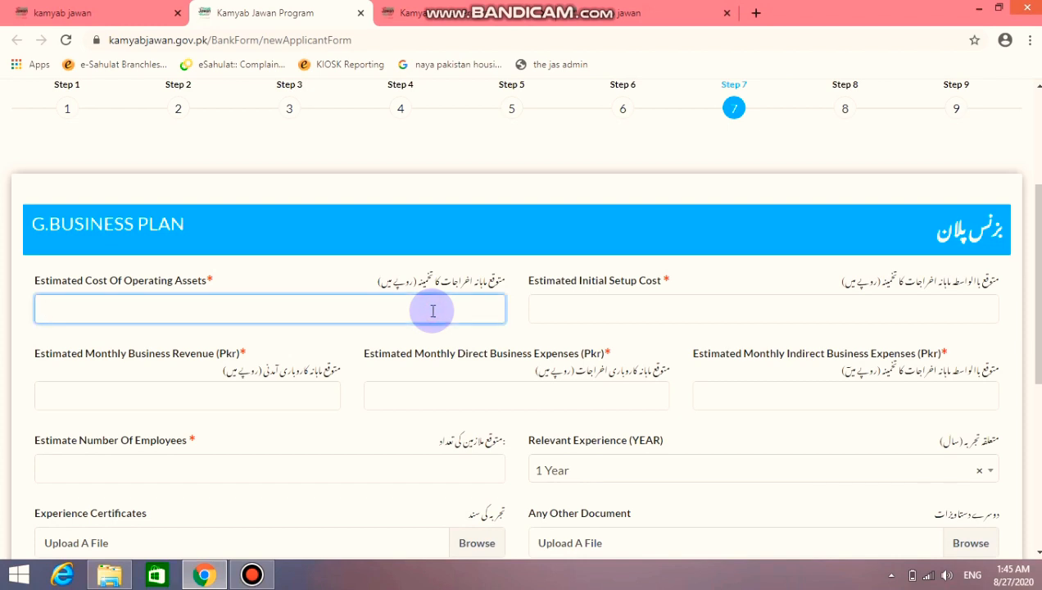
Enter 200,0000 for operating assets cost and 100,0000 for initial setup cost
{"action": "type", "text": "20000"}
{"action": "type", "text": "0"}
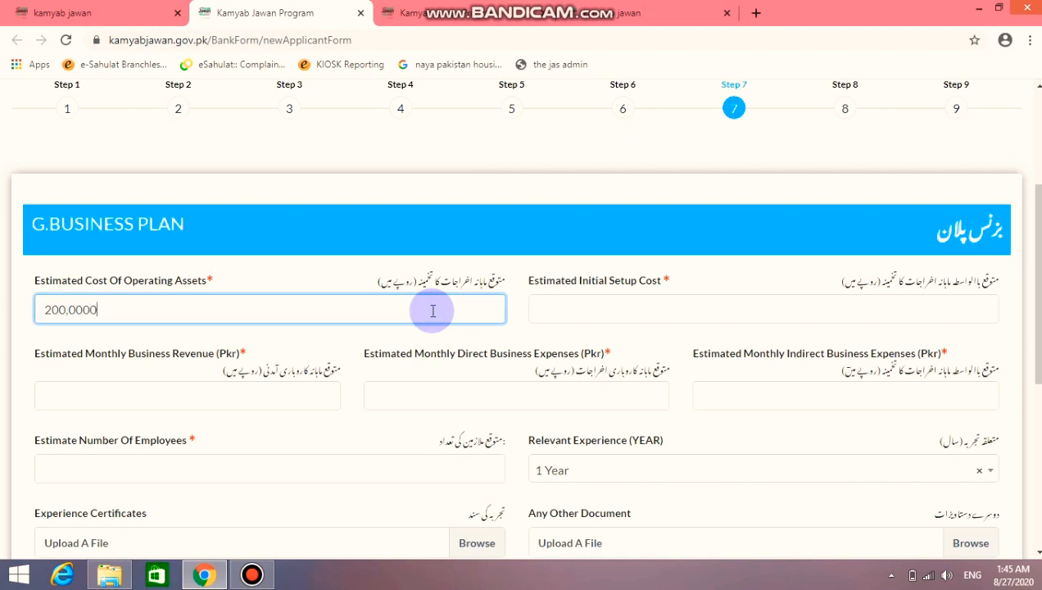
{"action": "left_click", "coordinate": [545, 309]}
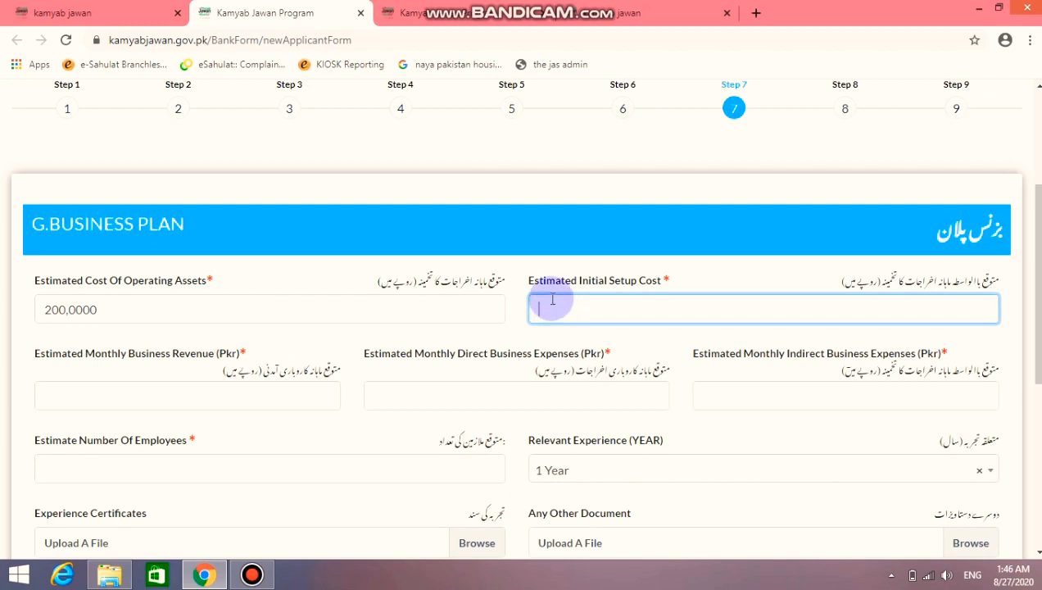
{"action": "scroll", "coordinate": [629, 303], "scroll_direction": "down", "scroll_amount": 1}
{"action": "scroll", "coordinate": [634, 288], "scroll_direction": "up", "scroll_amount": 1}
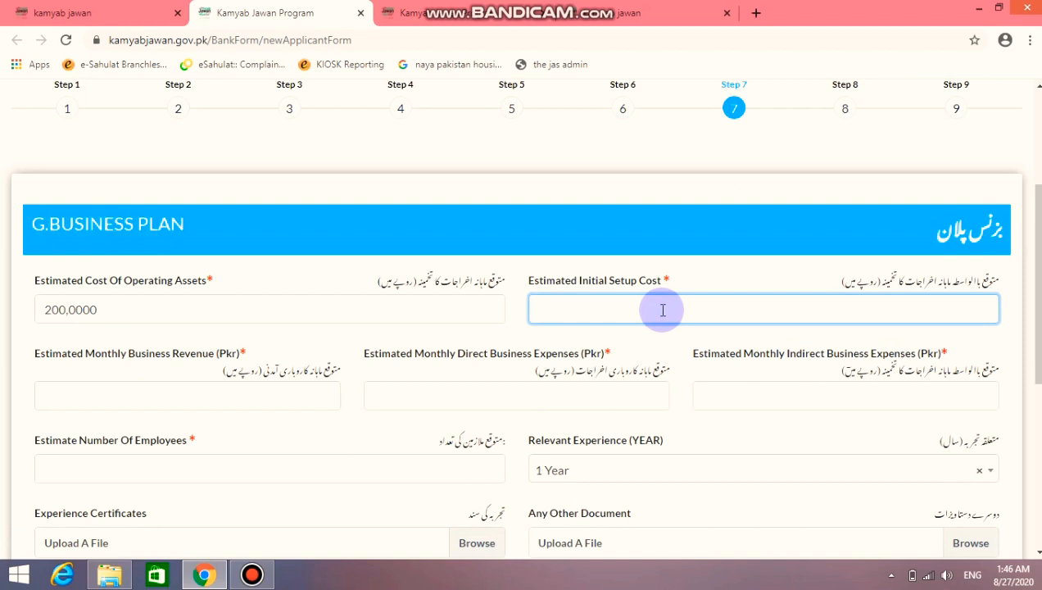
{"action": "scroll", "coordinate": [663, 307], "scroll_direction": "down", "scroll_amount": 1}
{"action": "scroll", "coordinate": [655, 311], "scroll_direction": "up", "scroll_amount": 1}
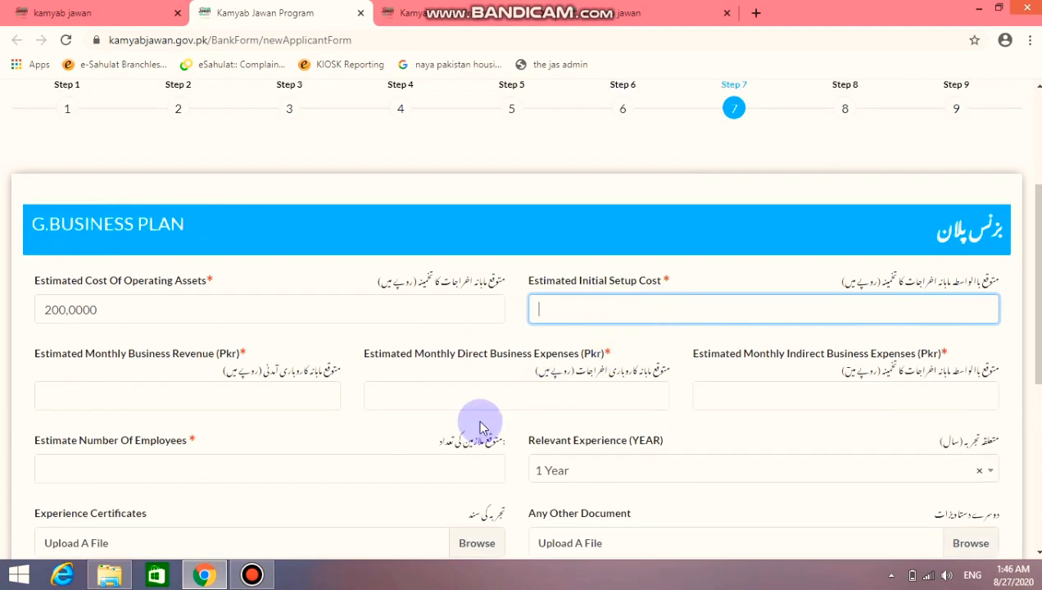
{"action": "type", "text": "100,0000"}
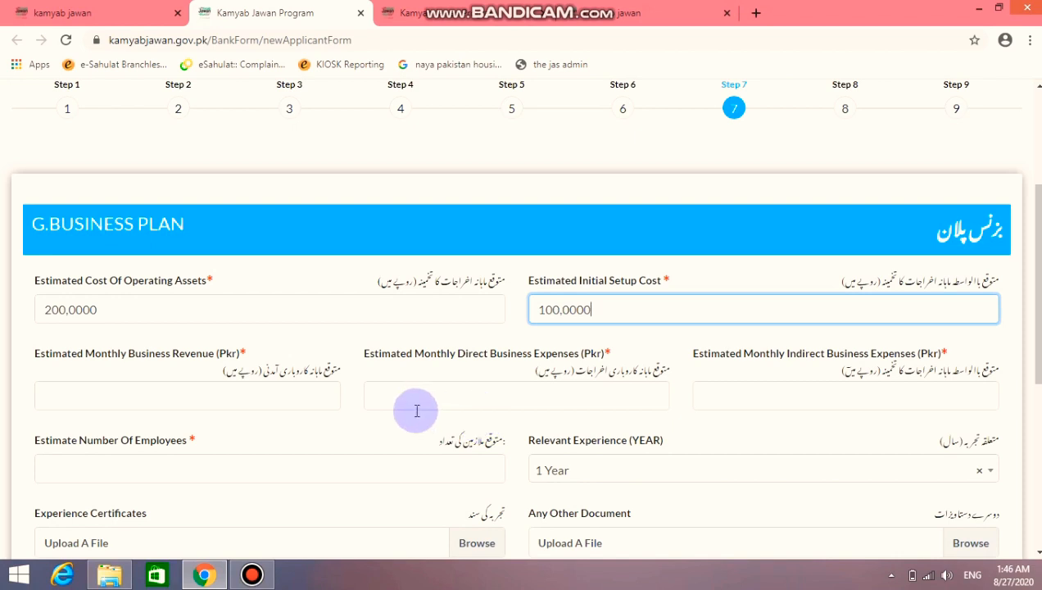
{"action": "left_click", "coordinate": [333, 403]}
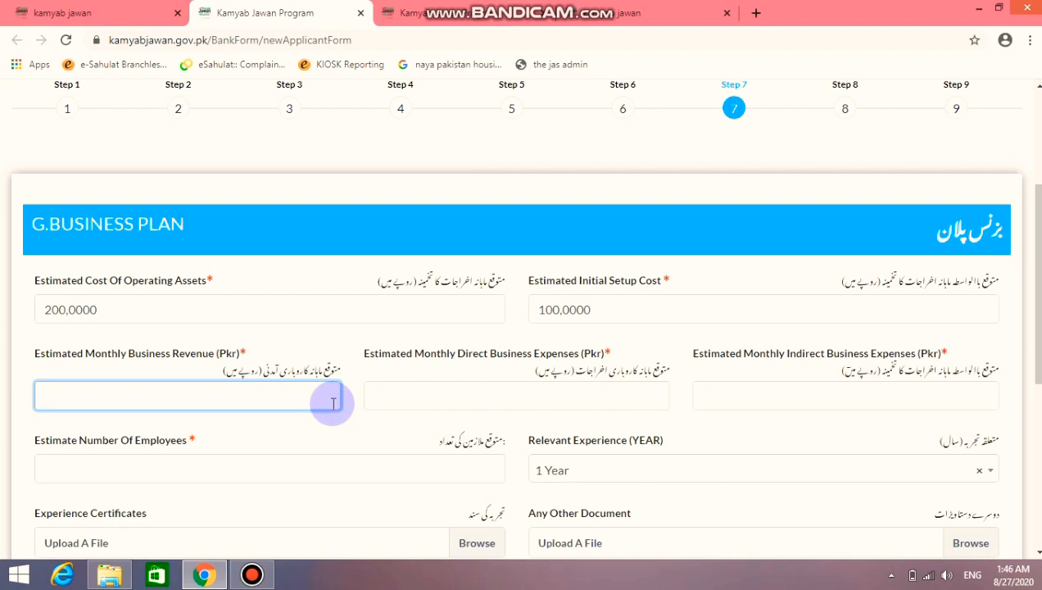
Enter monthly revenue 4,0000, direct expenses 2,0000 and indirect expenses 1,0000
{"action": "type", "text": "40,0000"}
{"action": "key", "text": "BackSpace"}
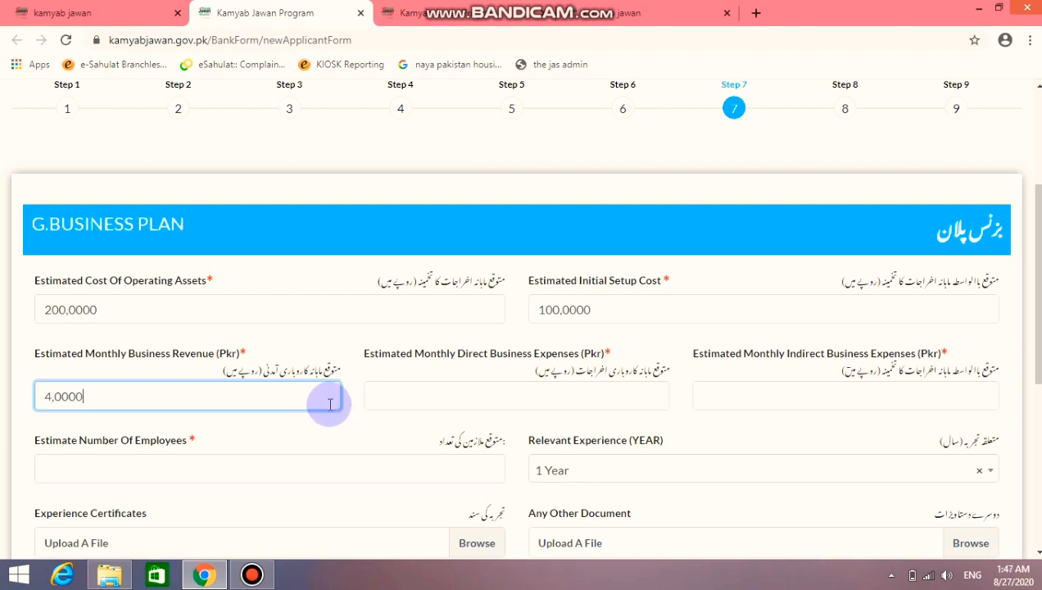
{"action": "left_click", "coordinate": [413, 392]}
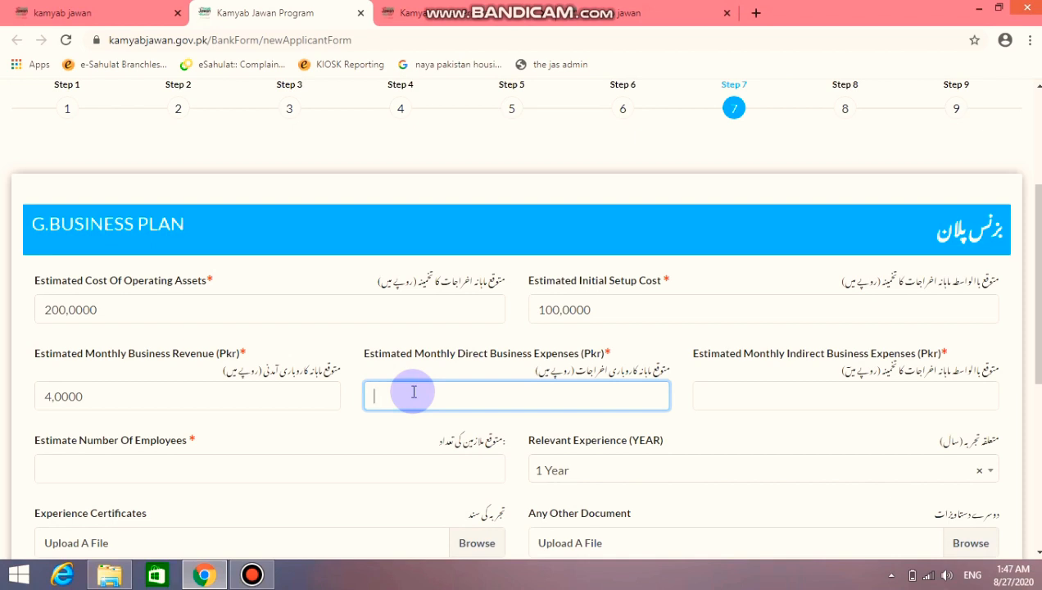
{"action": "type", "text": "2,0000"}
{"action": "left_click", "coordinate": [710, 402]}
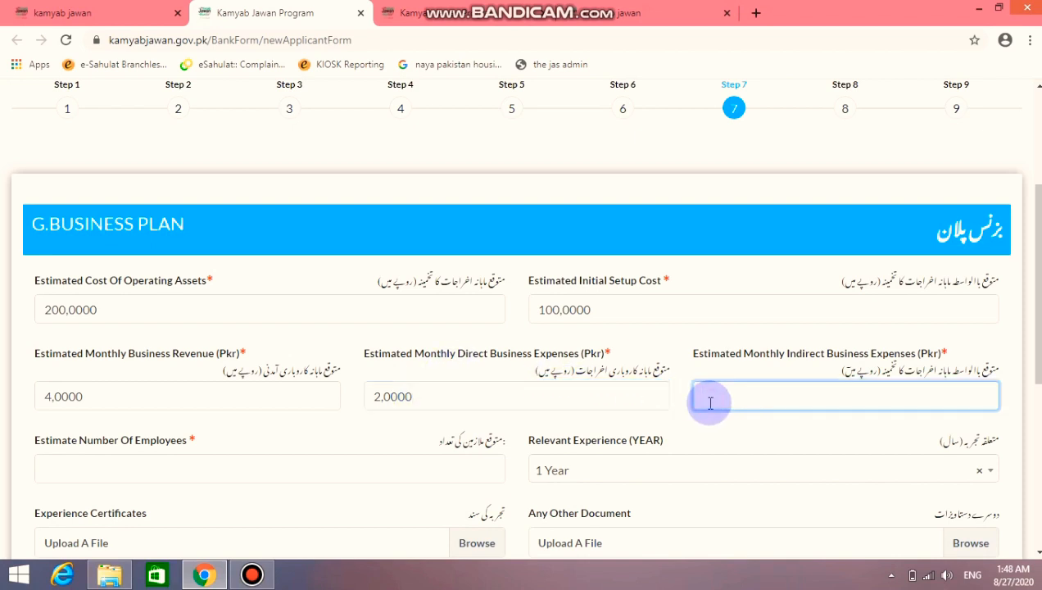
{"action": "type", "text": "1,0000"}
{"action": "left_click", "coordinate": [423, 474]}
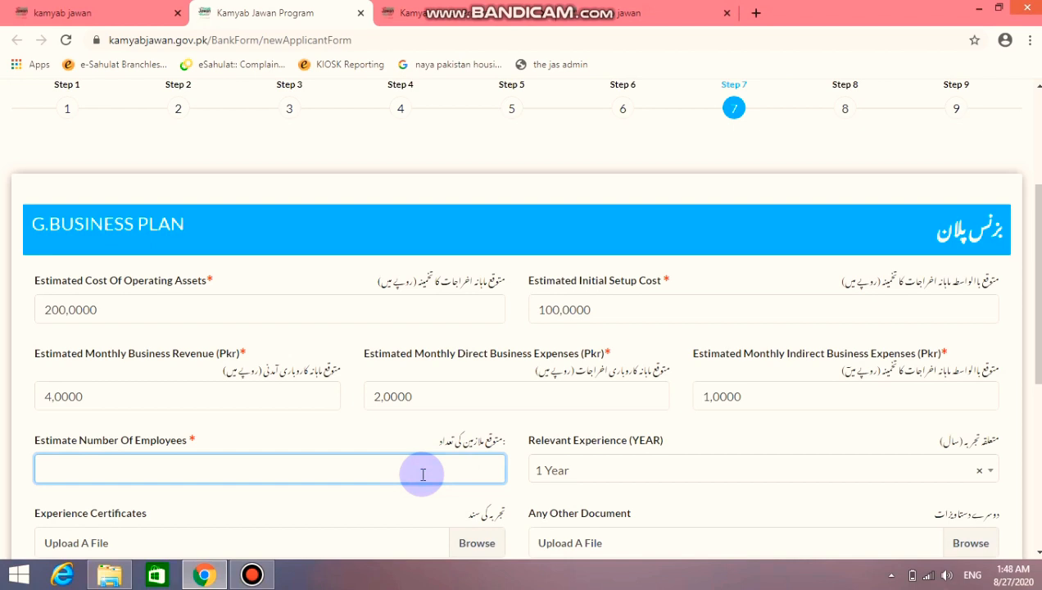
{"action": "left_click", "coordinate": [252, 574]}
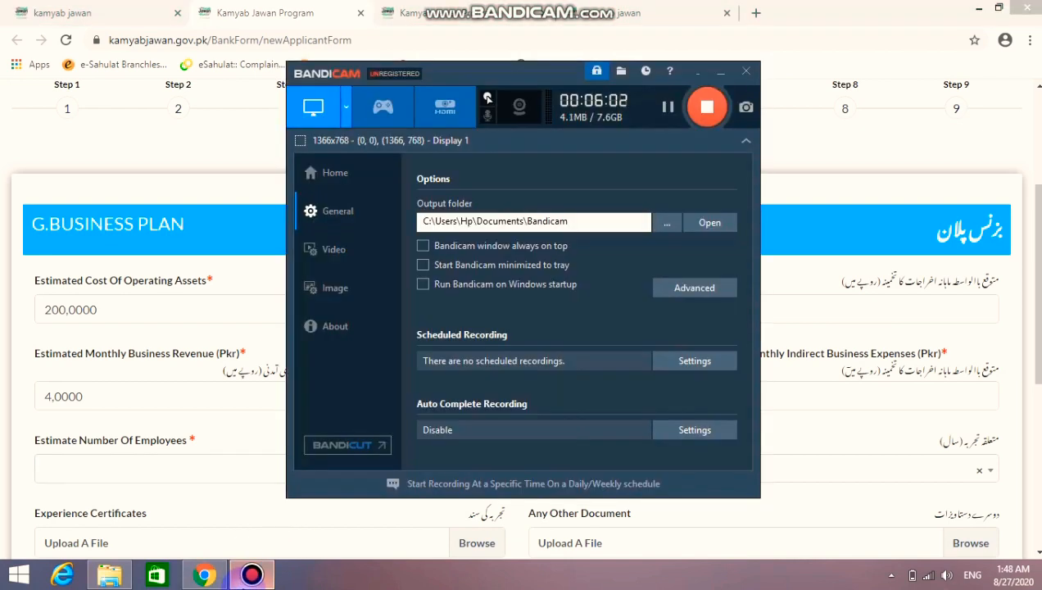
Enter 2 as the estimated number of employees
{"action": "left_click", "coordinate": [248, 580]}
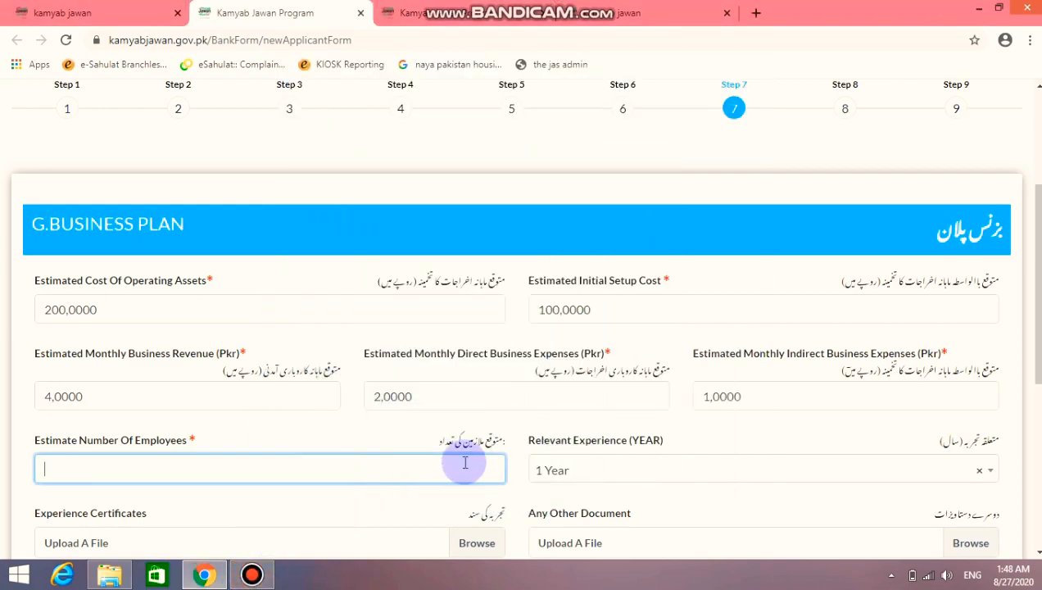
{"action": "scroll", "coordinate": [467, 461], "scroll_direction": "down", "scroll_amount": 2}
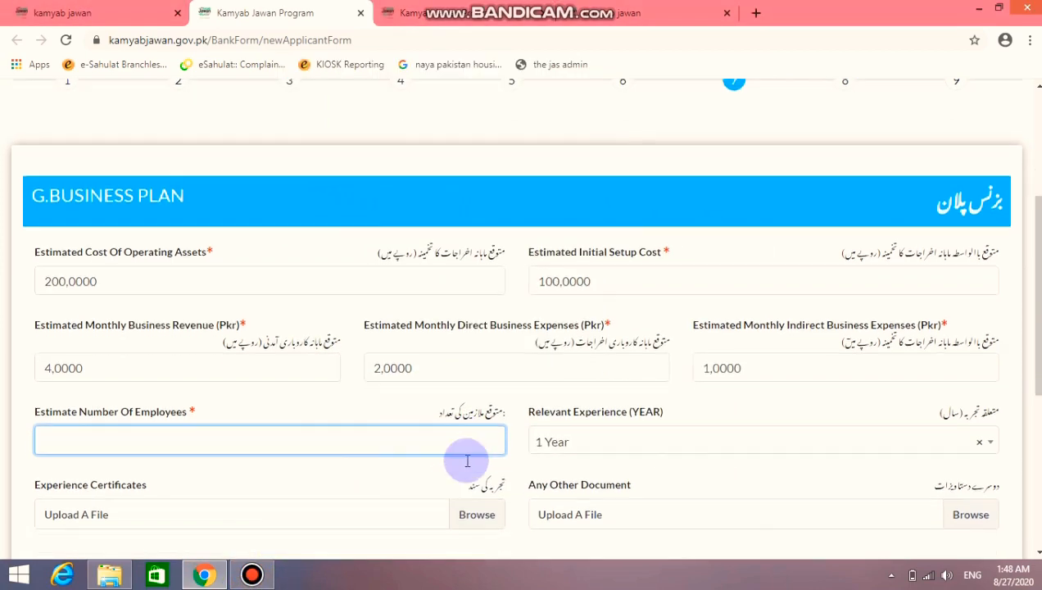
{"action": "type", "text": "2"}
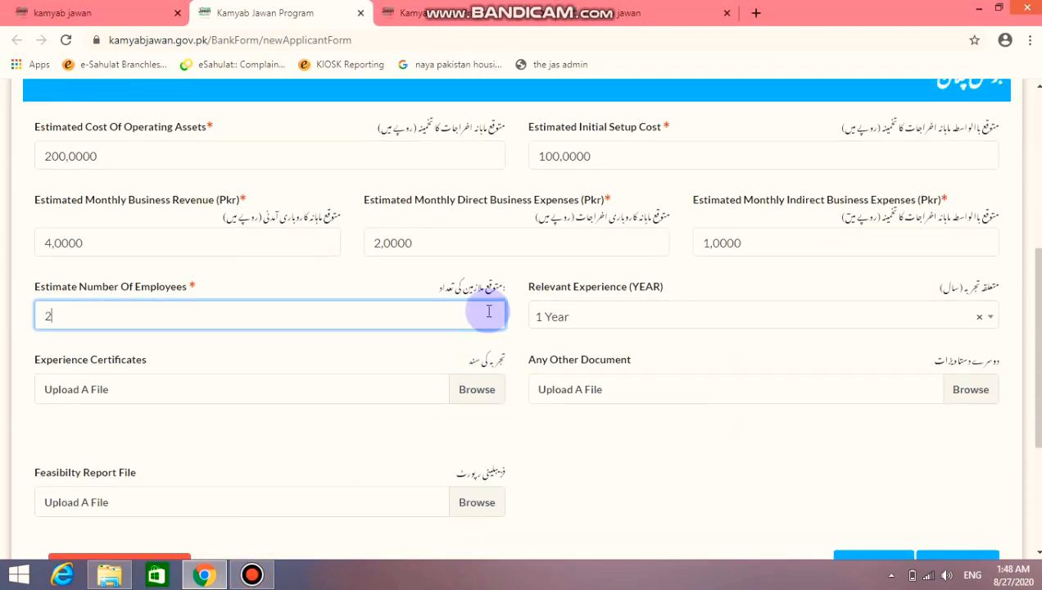
Choose 2 Years of relevant experience and review the form down to the document uploads
{"action": "left_click", "coordinate": [618, 320]}
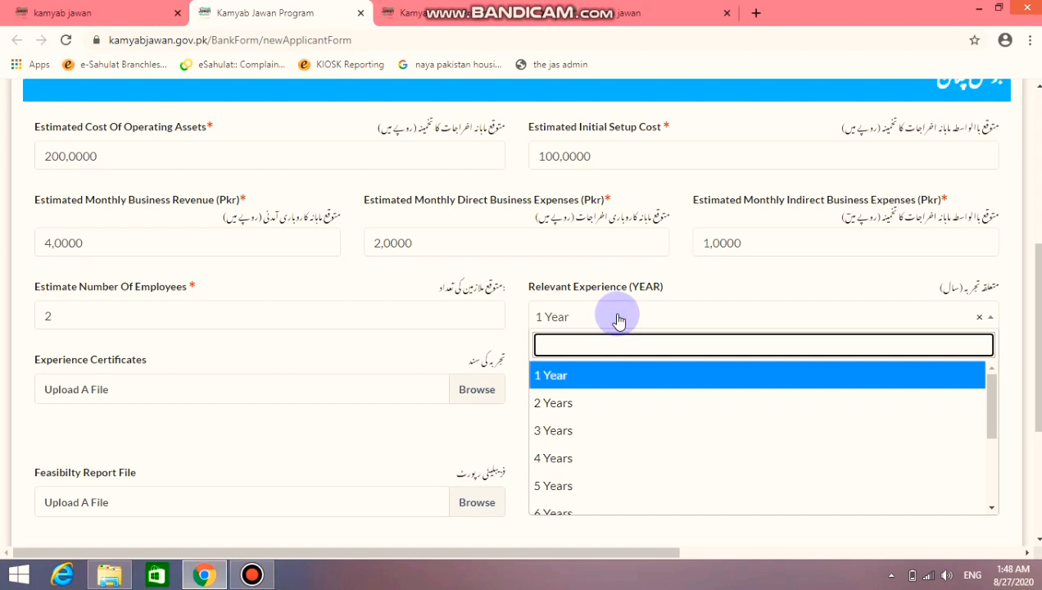
{"action": "left_click", "coordinate": [618, 320]}
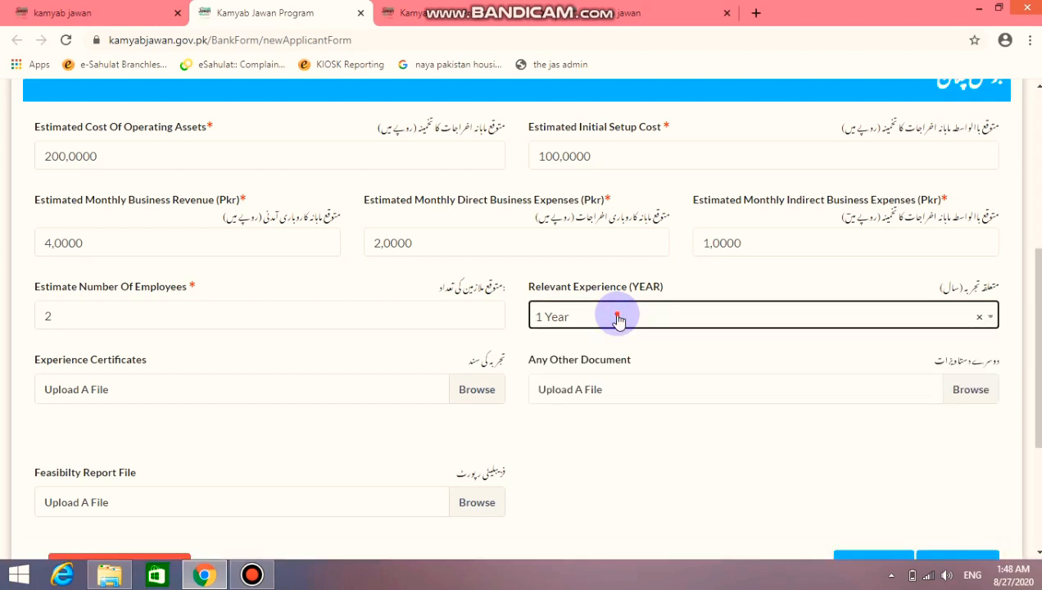
{"action": "left_click", "coordinate": [618, 320]}
{"action": "left_click", "coordinate": [610, 408]}
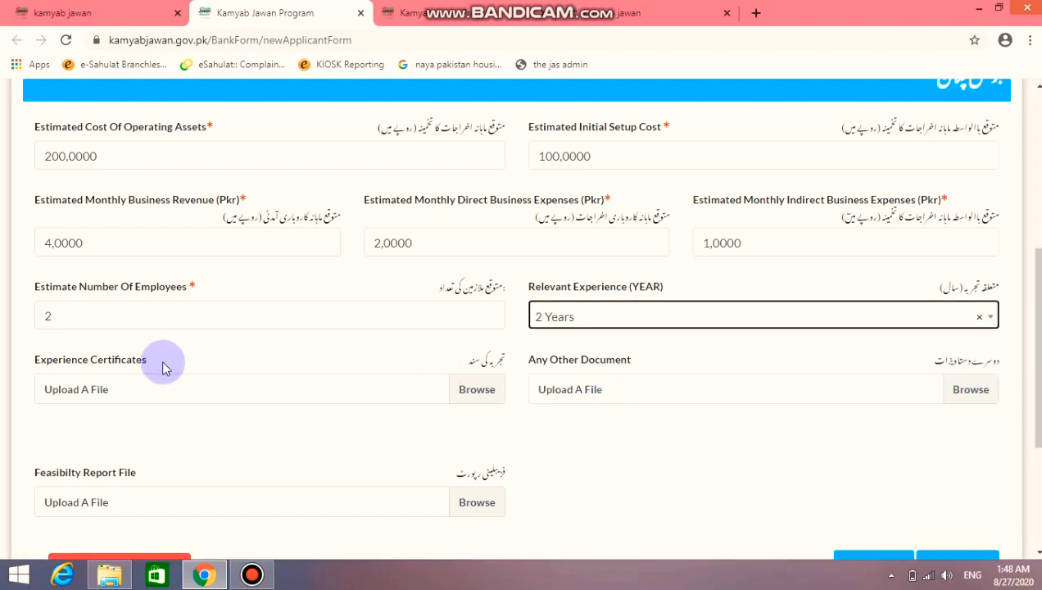
{"action": "scroll", "coordinate": [220, 388], "scroll_direction": "down", "scroll_amount": 1}
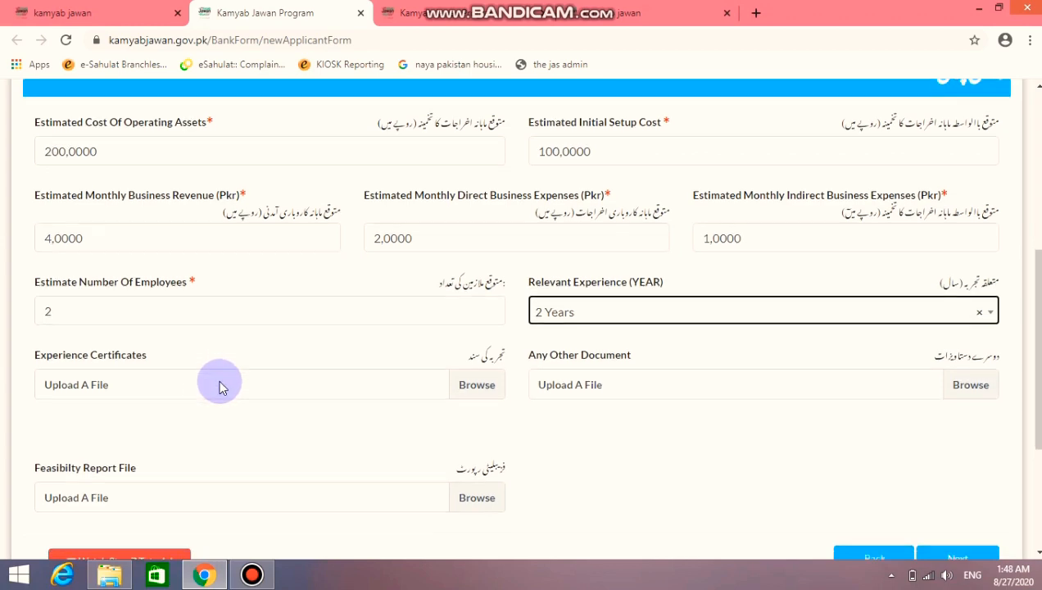
{"action": "scroll", "coordinate": [220, 388], "scroll_direction": "down", "scroll_amount": 1}
{"action": "scroll", "coordinate": [210, 410], "scroll_direction": "up", "scroll_amount": 1}
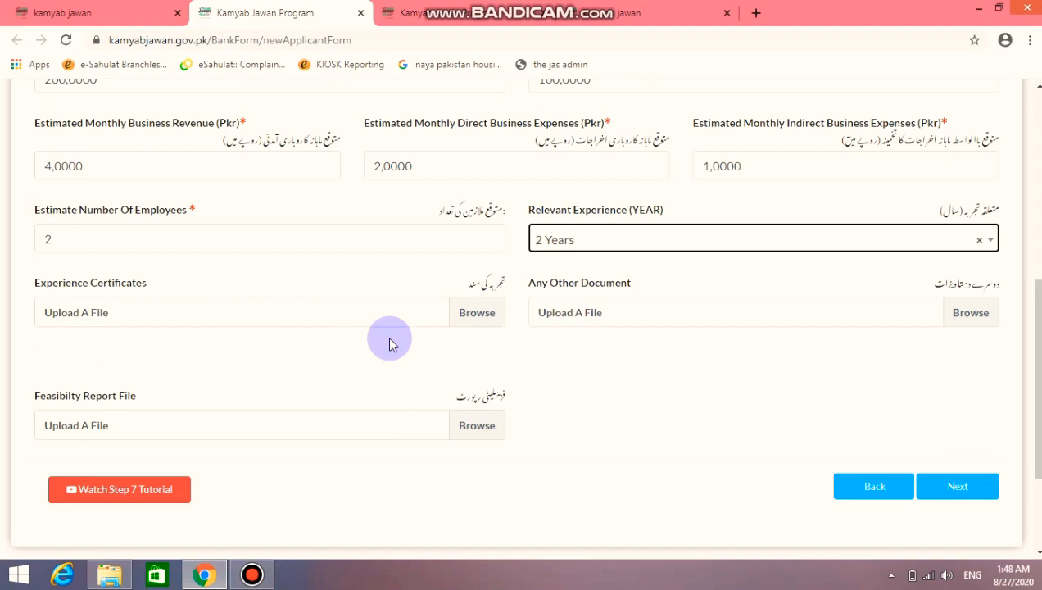
{"action": "scroll", "coordinate": [390, 343], "scroll_direction": "down", "scroll_amount": 1}
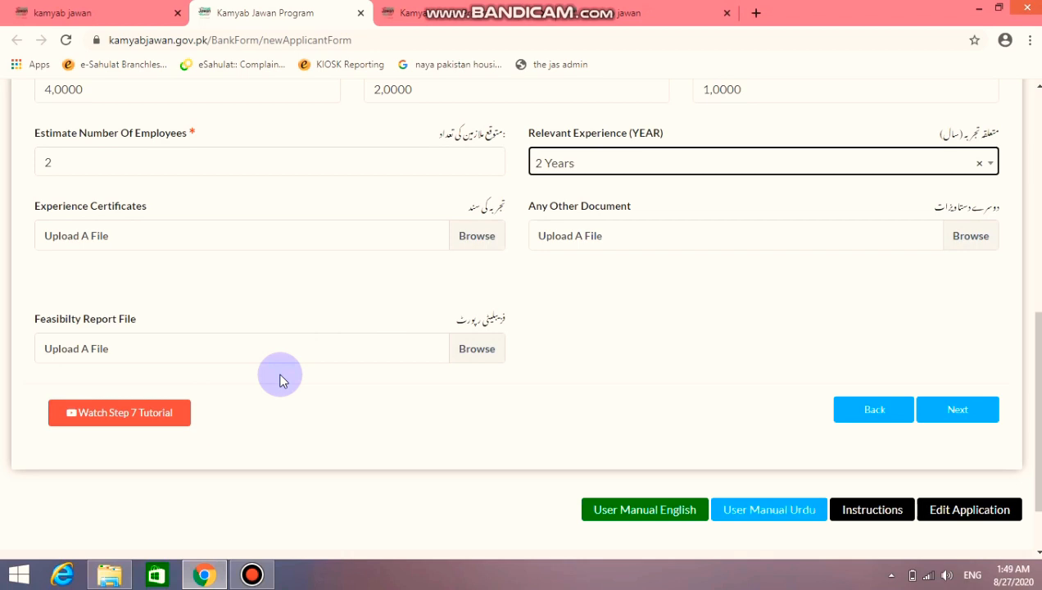
{"action": "scroll", "coordinate": [281, 377], "scroll_direction": "up", "scroll_amount": 1}
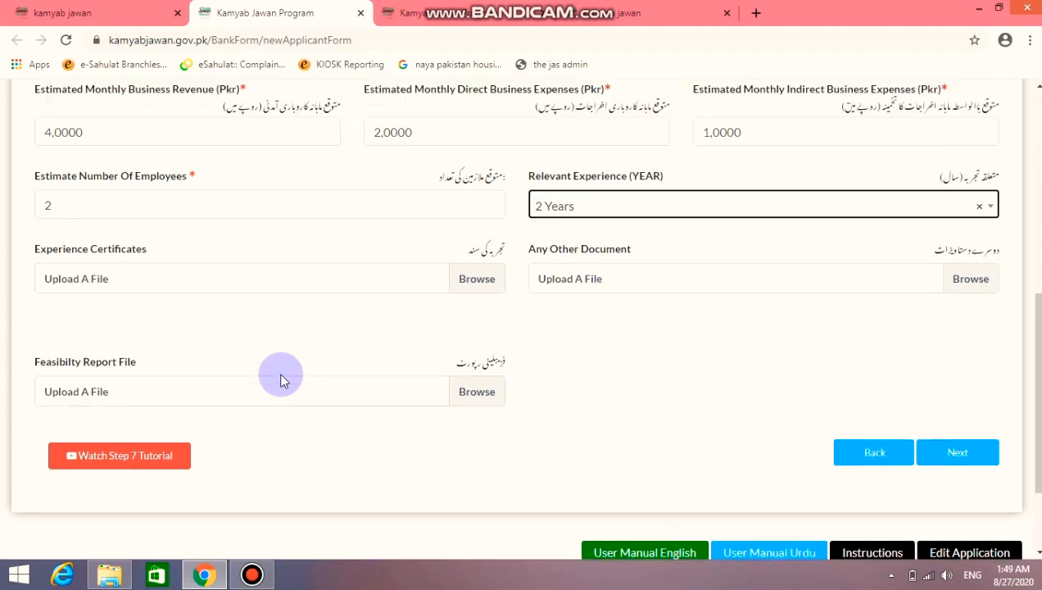
{"action": "scroll", "coordinate": [458, 391], "scroll_direction": "down", "scroll_amount": 1}
{"action": "scroll", "coordinate": [894, 482], "scroll_direction": "up", "scroll_amount": 1}
{"action": "scroll", "coordinate": [894, 488], "scroll_direction": "down", "scroll_amount": 1}
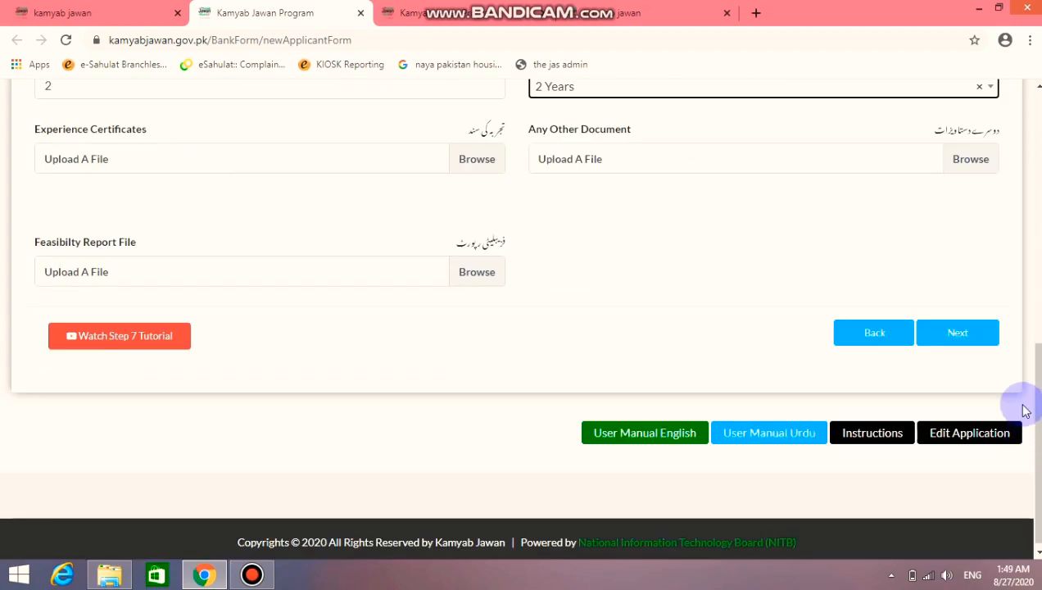
Save the business plan and advance to Step 8 Financing History
{"action": "left_click", "coordinate": [955, 331]}
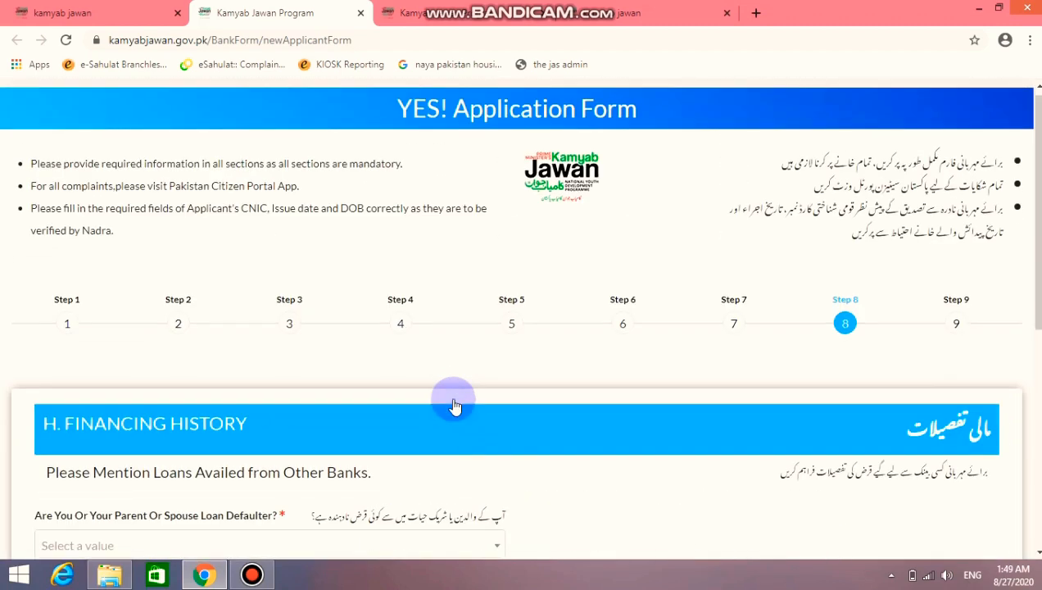
{"action": "scroll", "coordinate": [450, 397], "scroll_direction": "down", "scroll_amount": 2}
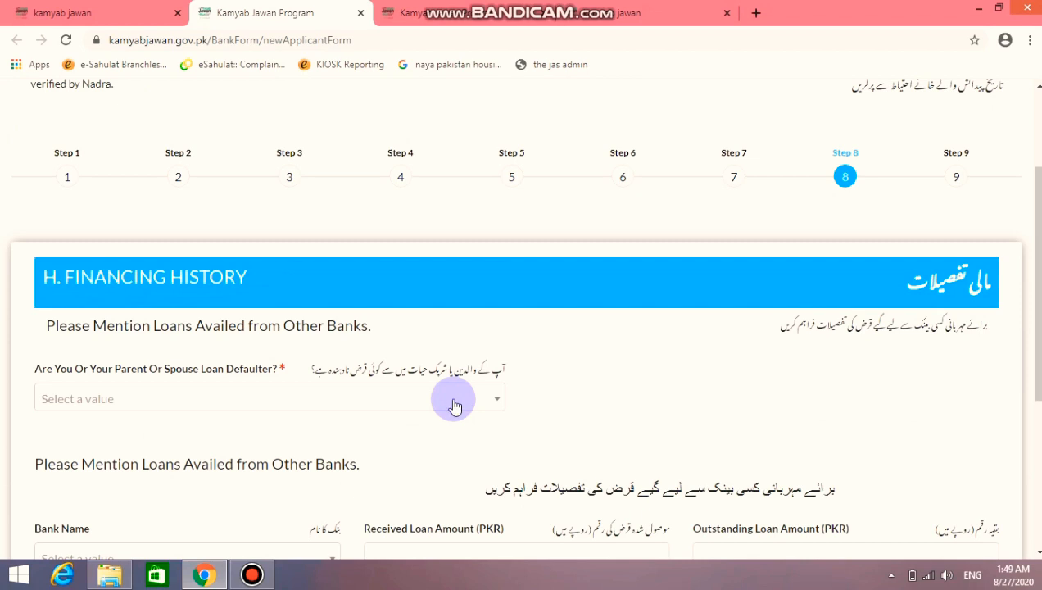
{"action": "scroll", "coordinate": [455, 407], "scroll_direction": "down", "scroll_amount": 1}
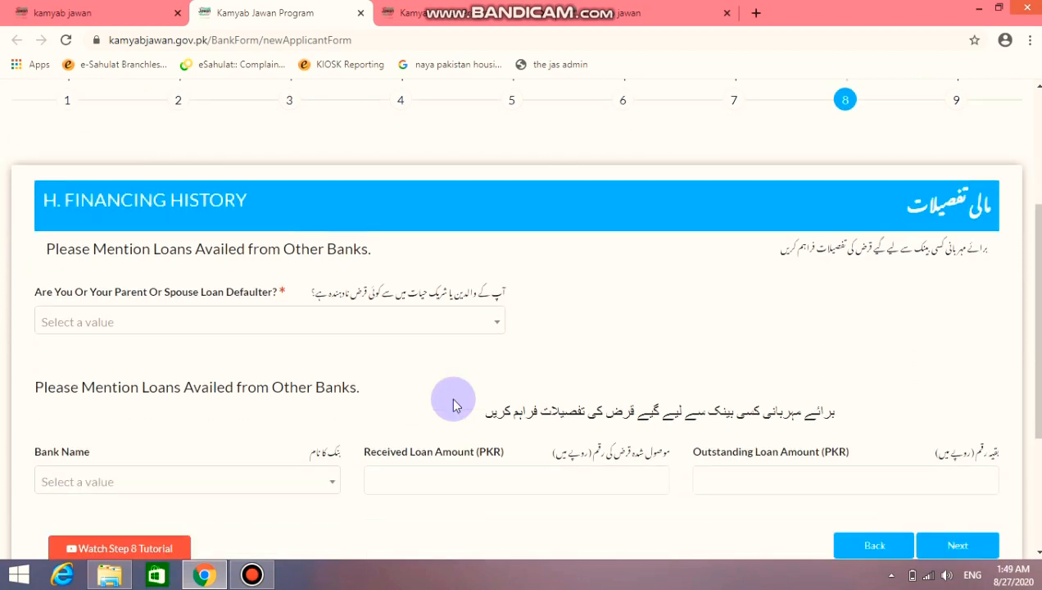
Answer No to whether you, a parent or spouse is a loan defaulter
{"action": "left_click", "coordinate": [481, 333]}
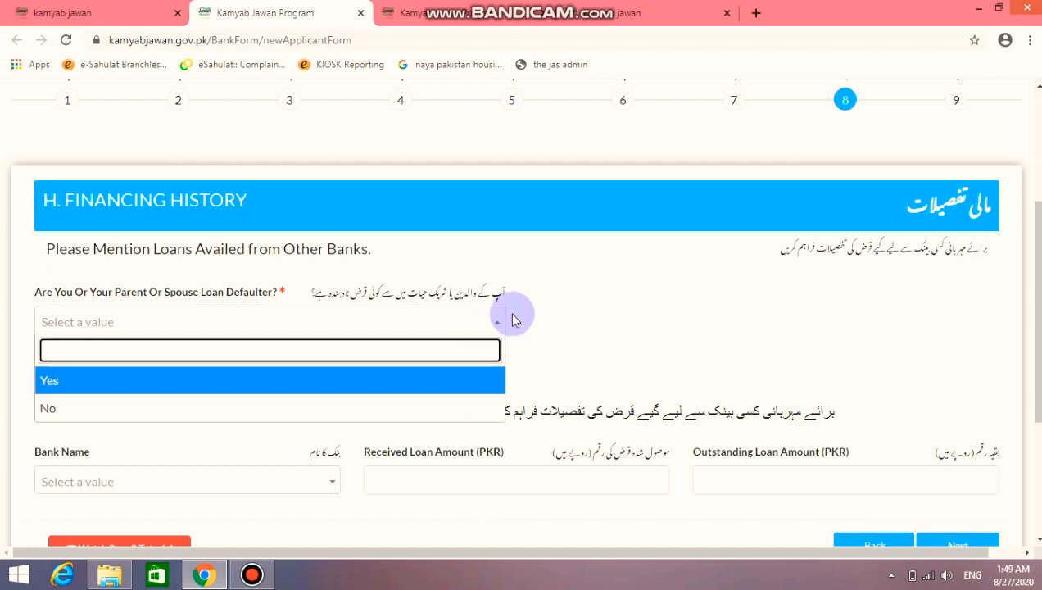
{"action": "left_click", "coordinate": [512, 318]}
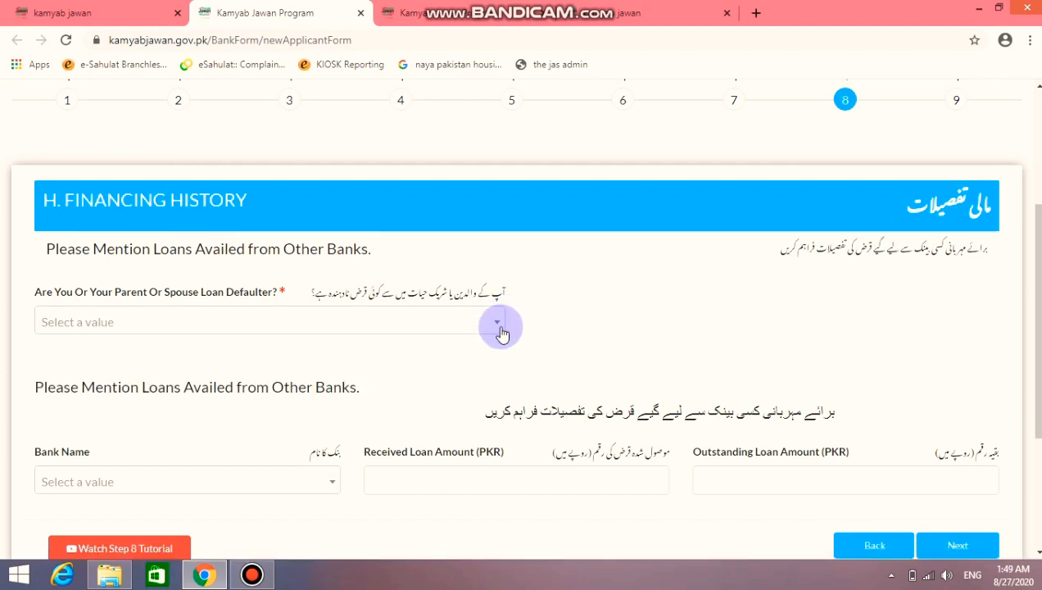
{"action": "left_click", "coordinate": [497, 325]}
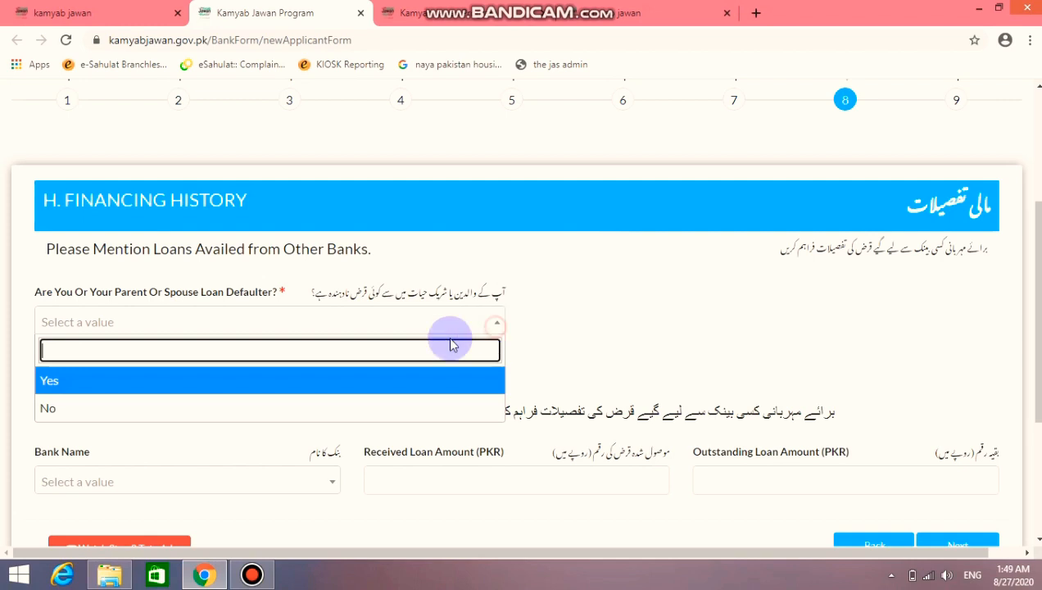
{"action": "left_click", "coordinate": [345, 408]}
{"action": "scroll", "coordinate": [411, 378], "scroll_direction": "down", "scroll_amount": 2}
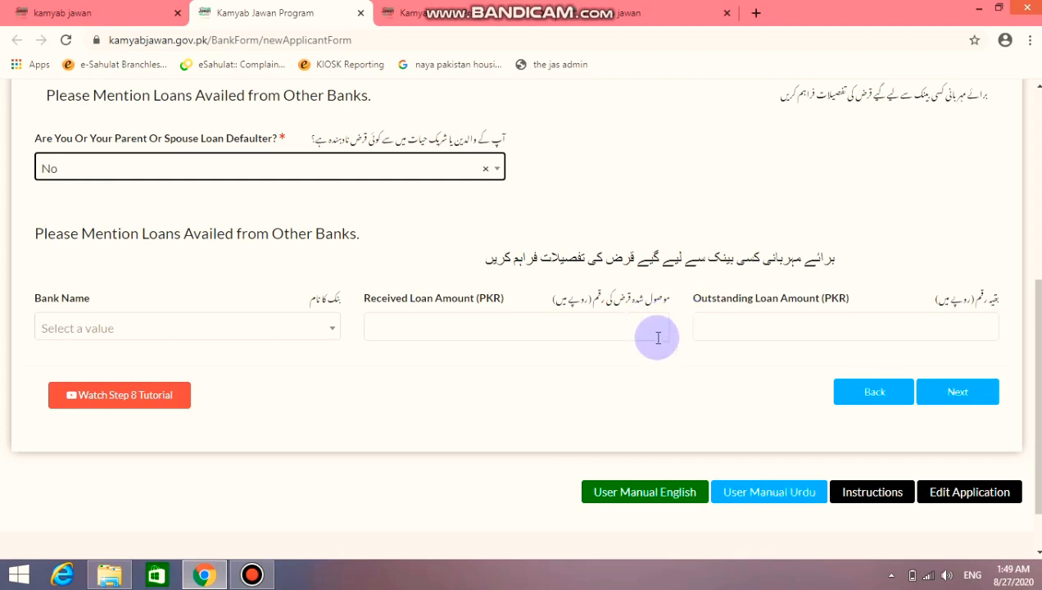
{"action": "scroll", "coordinate": [658, 338], "scroll_direction": "up", "scroll_amount": 1}
{"action": "scroll", "coordinate": [658, 337], "scroll_direction": "up", "scroll_amount": 2}
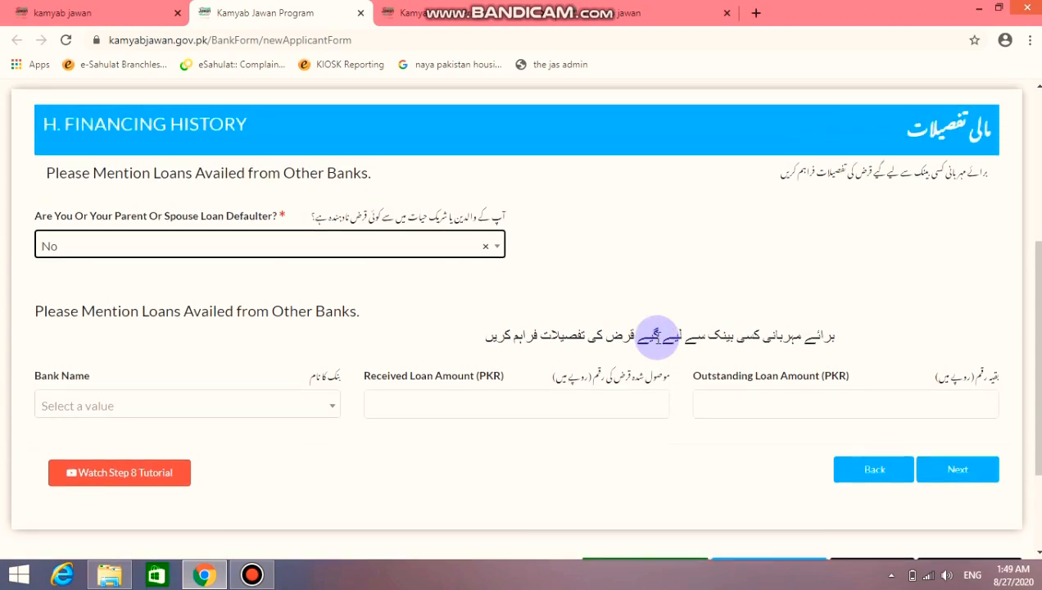
{"action": "scroll", "coordinate": [656, 342], "scroll_direction": "down", "scroll_amount": 2}
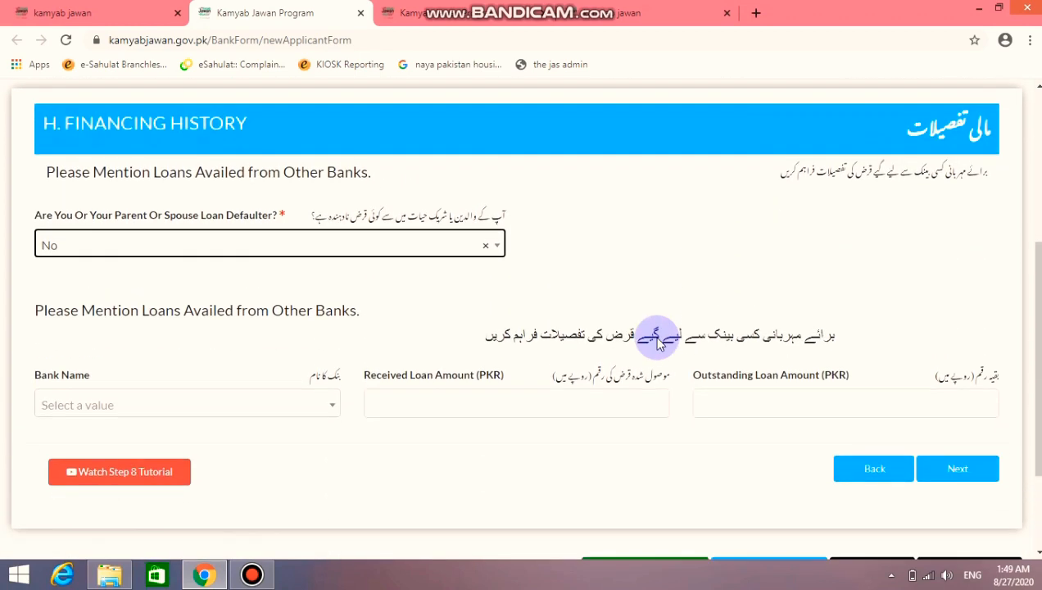
{"action": "scroll", "coordinate": [657, 338], "scroll_direction": "down", "scroll_amount": 1}
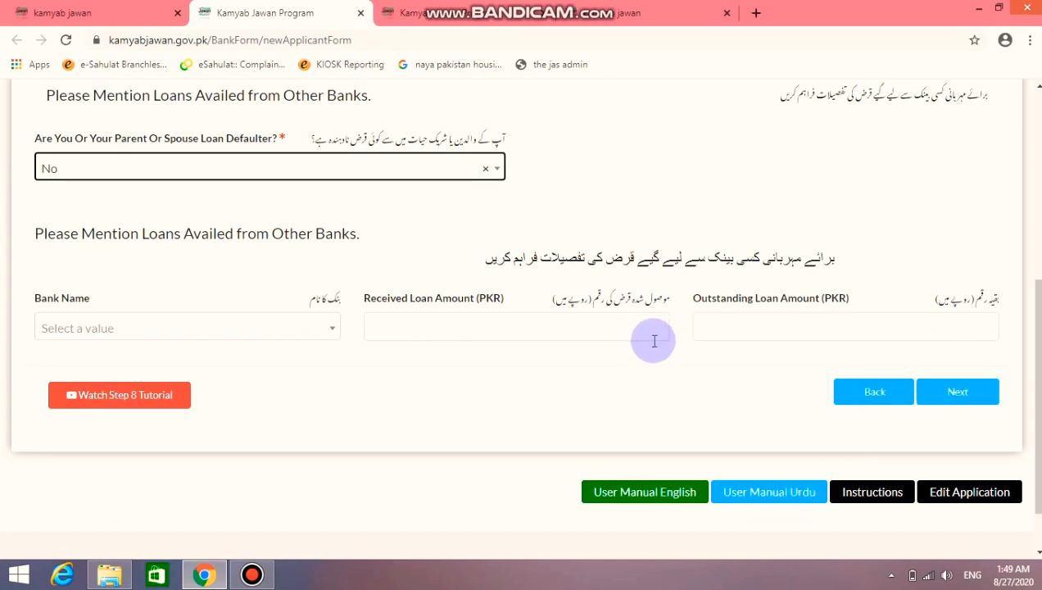
Submit Financing History and review the Step 9 reference fields and captcha
{"action": "left_click", "coordinate": [946, 407]}
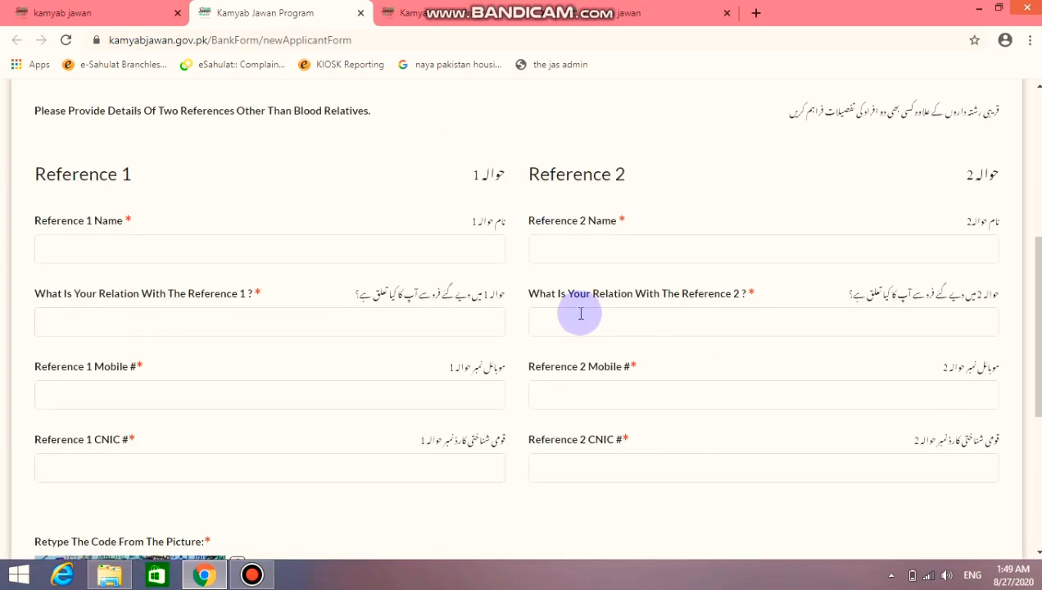
{"action": "scroll", "coordinate": [581, 313], "scroll_direction": "up", "scroll_amount": 3}
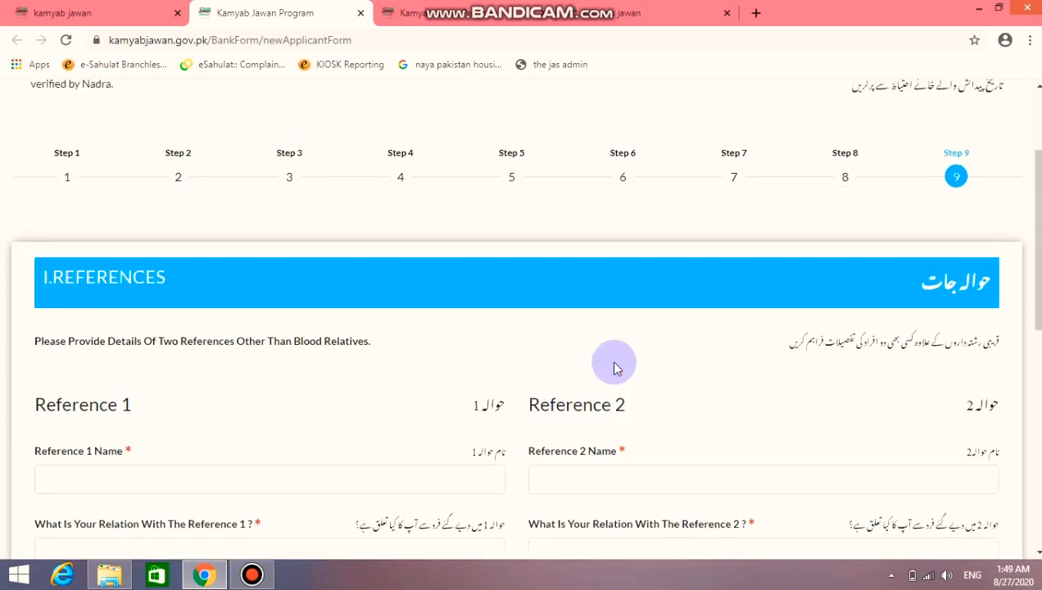
{"action": "scroll", "coordinate": [616, 367], "scroll_direction": "down", "scroll_amount": 2}
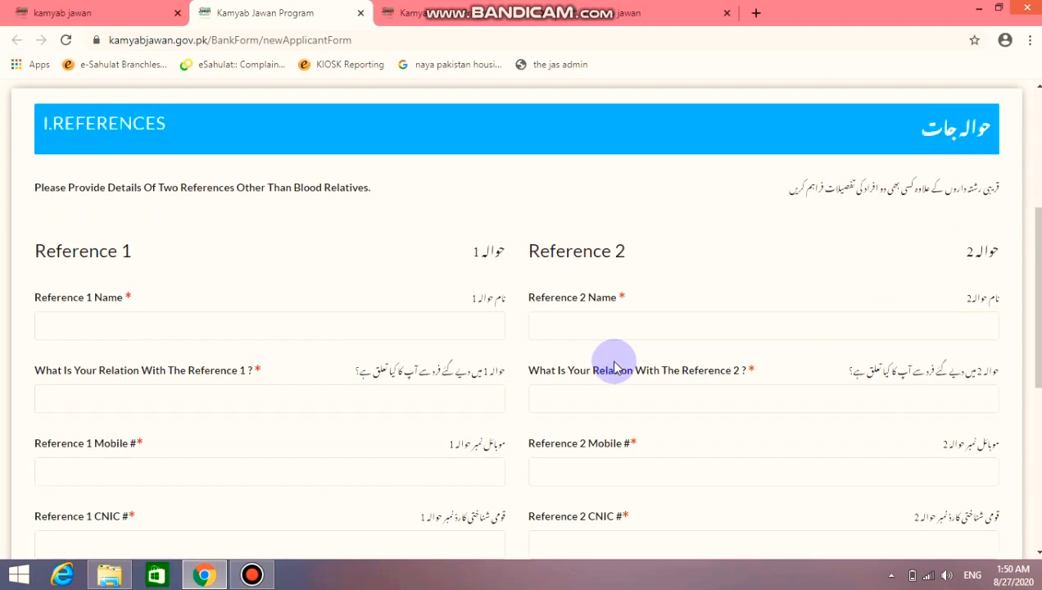
{"action": "scroll", "coordinate": [617, 367], "scroll_direction": "down", "scroll_amount": 1}
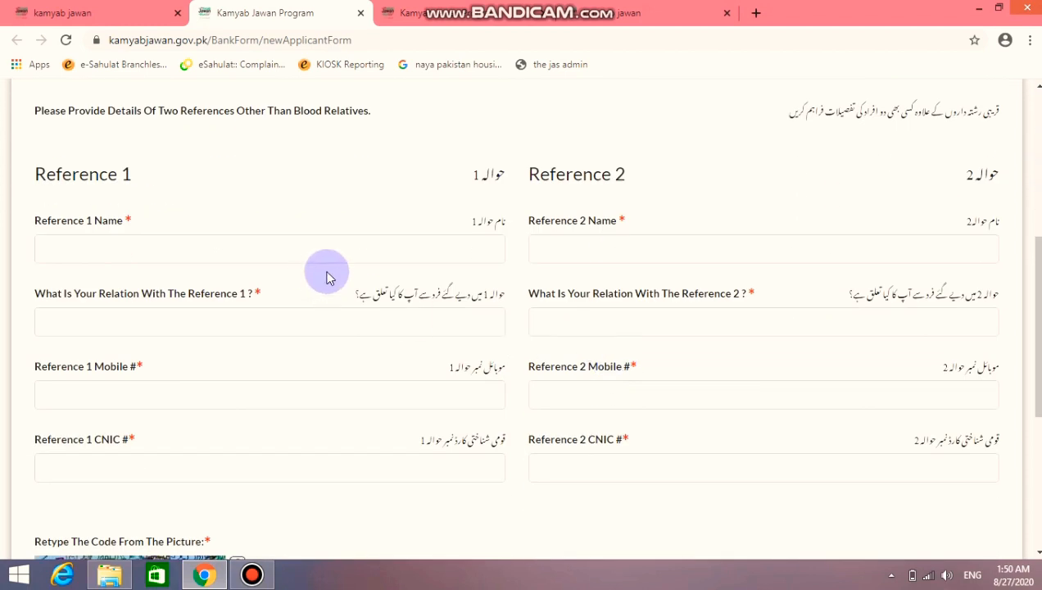
{"action": "scroll", "coordinate": [321, 242], "scroll_direction": "down", "scroll_amount": 2}
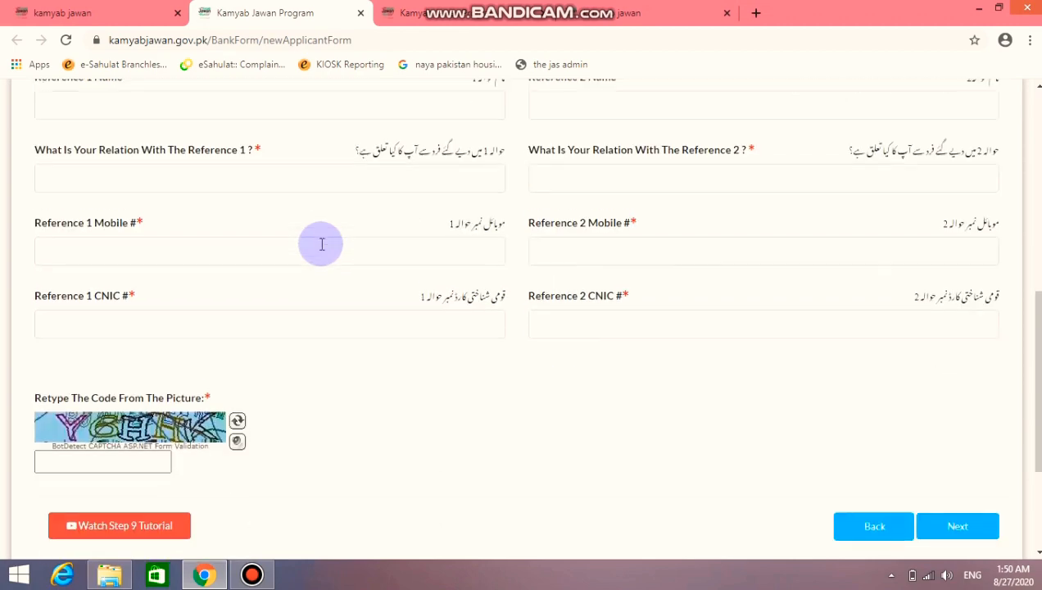
{"action": "scroll", "coordinate": [323, 246], "scroll_direction": "up", "scroll_amount": 2}
{"action": "scroll", "coordinate": [332, 237], "scroll_direction": "up", "scroll_amount": 1}
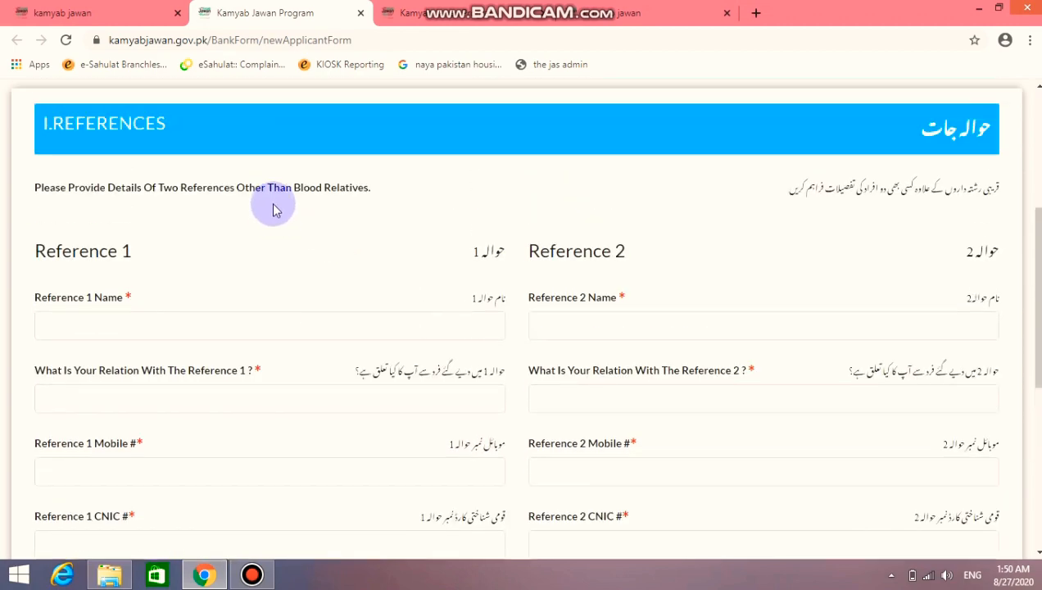
{"action": "scroll", "coordinate": [244, 311], "scroll_direction": "down", "scroll_amount": 2}
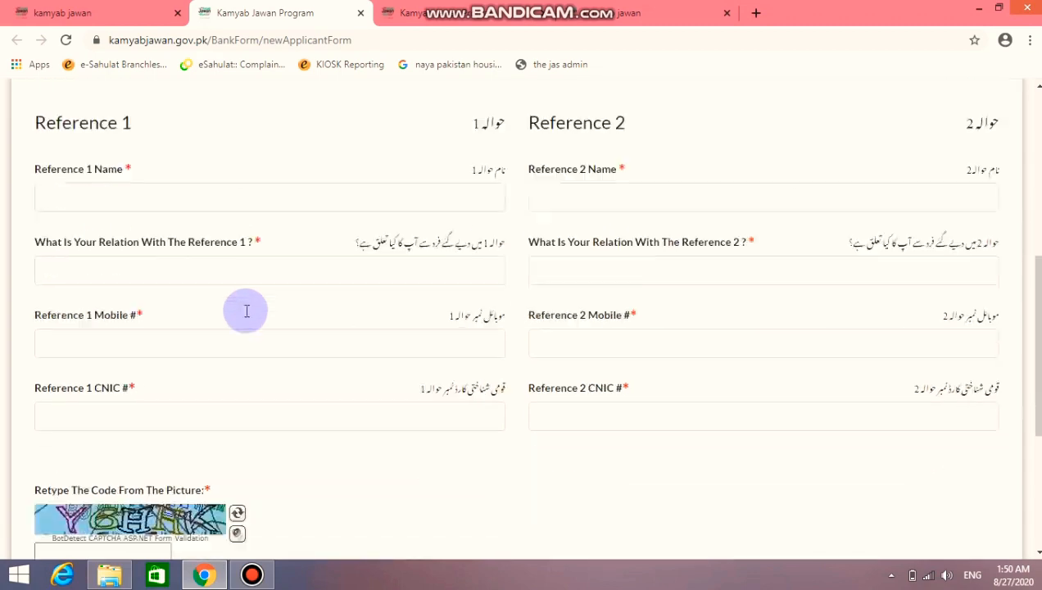
{"action": "scroll", "coordinate": [598, 317], "scroll_direction": "up", "scroll_amount": 2}
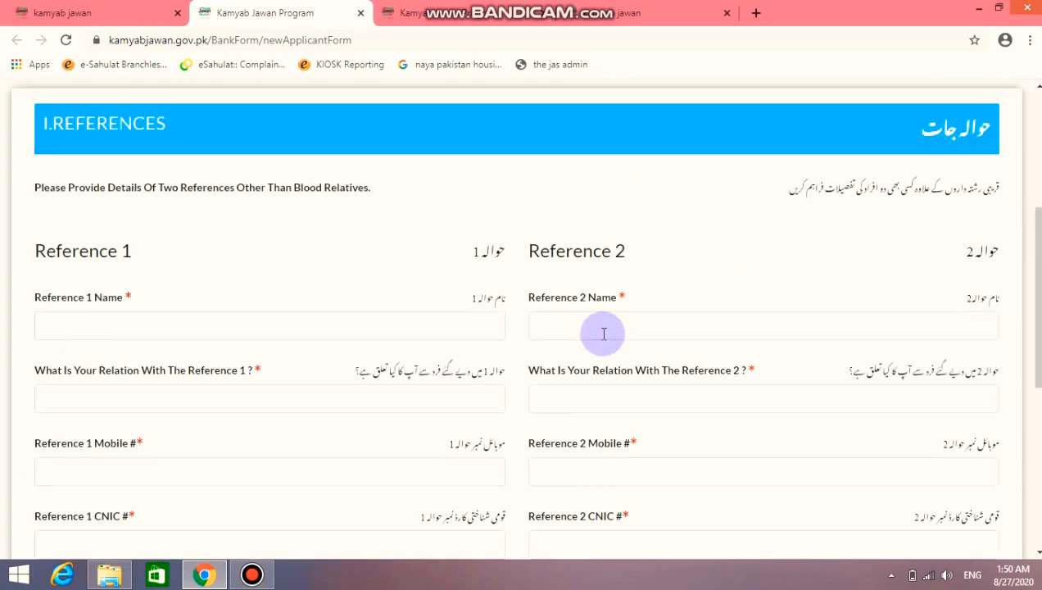
{"action": "scroll", "coordinate": [615, 318], "scroll_direction": "down", "scroll_amount": 2}
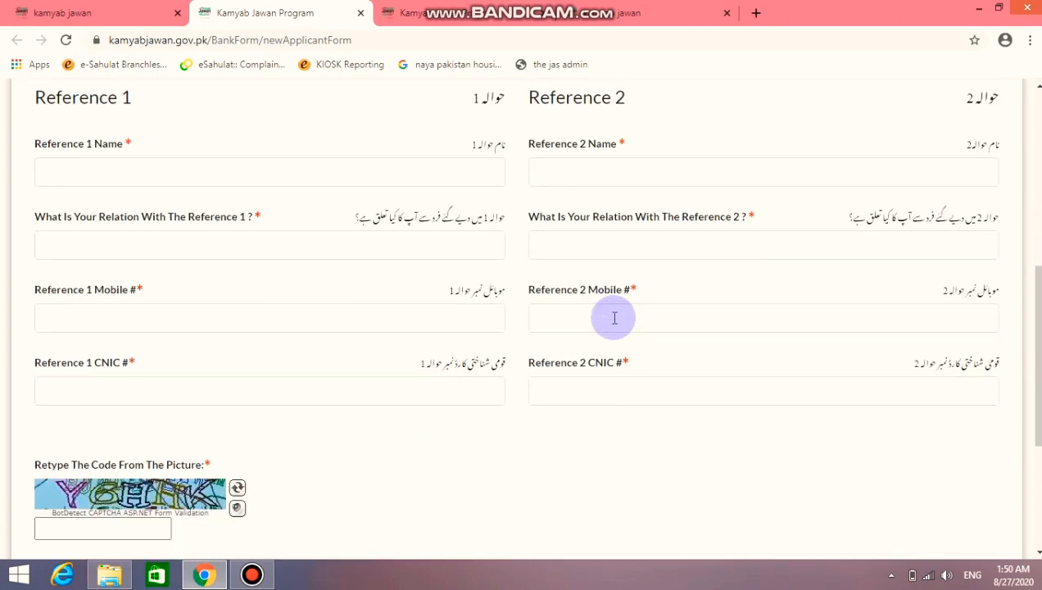
{"action": "scroll", "coordinate": [615, 318], "scroll_direction": "up", "scroll_amount": 1}
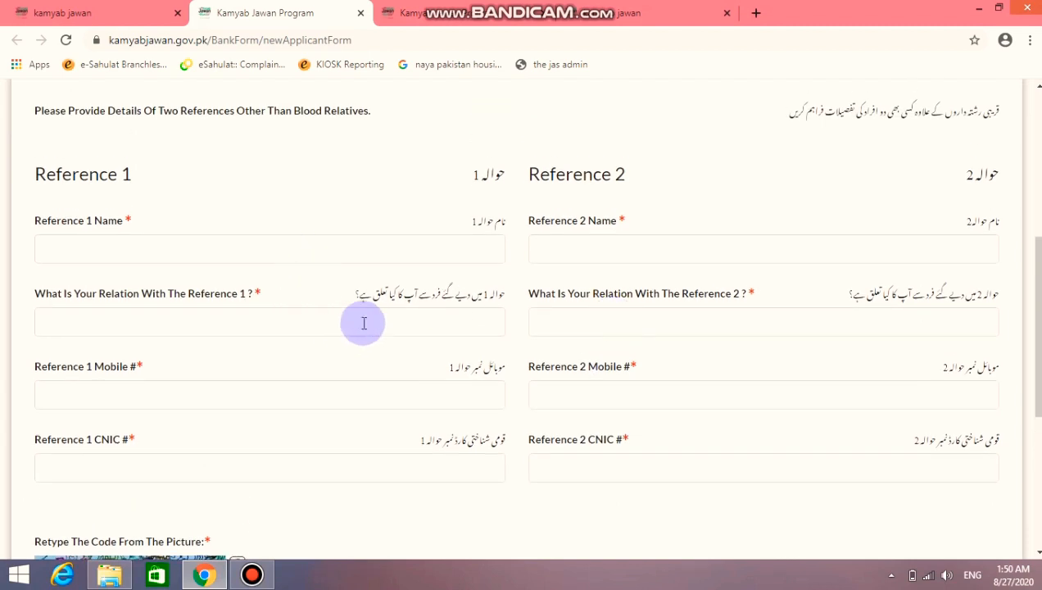
{"action": "scroll", "coordinate": [363, 323], "scroll_direction": "down", "scroll_amount": 1}
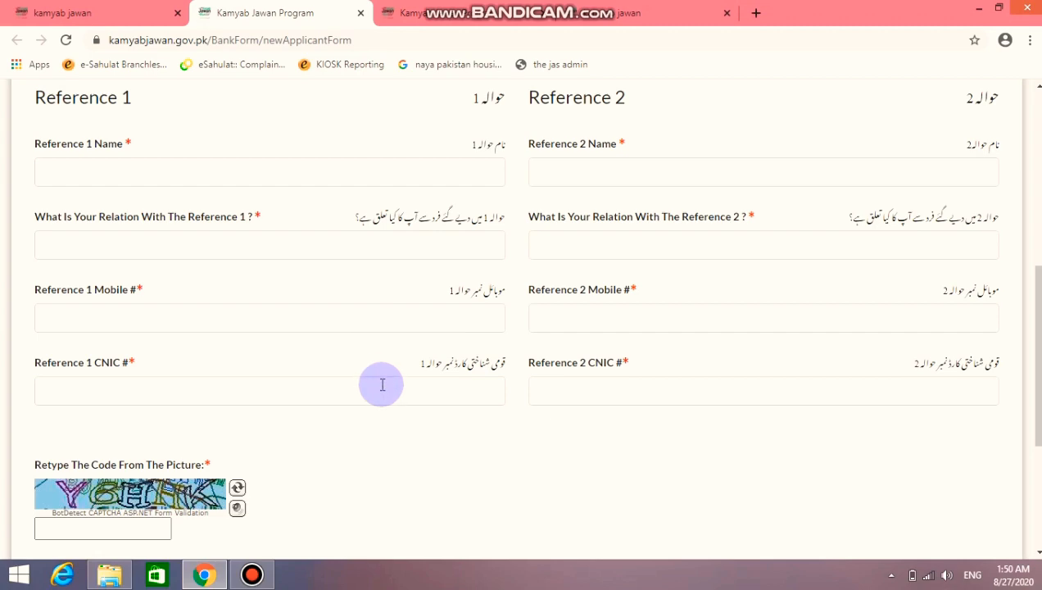
{"action": "scroll", "coordinate": [607, 344], "scroll_direction": "down", "scroll_amount": 1}
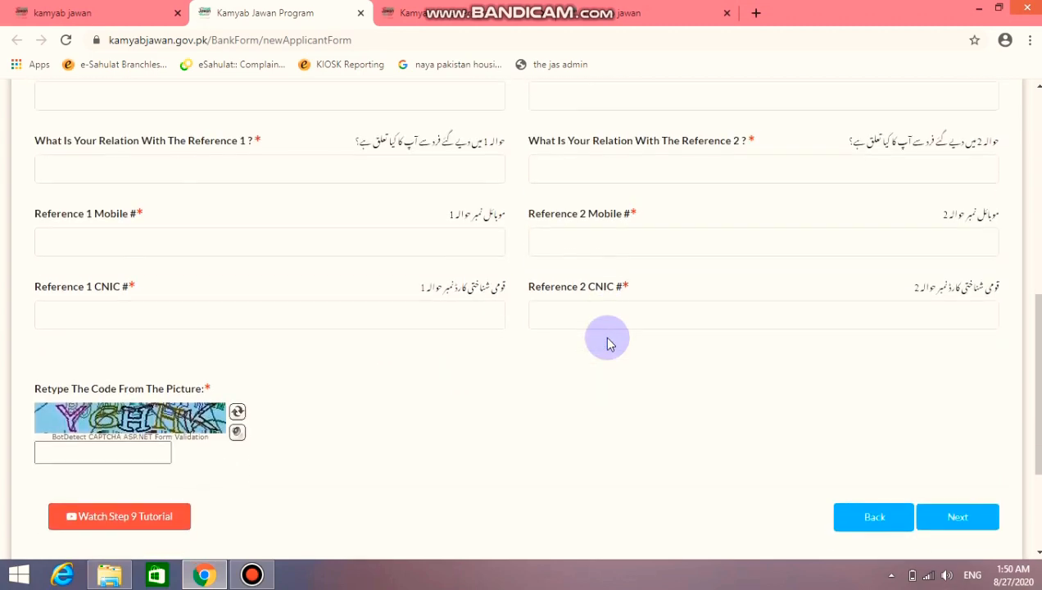
{"action": "scroll", "coordinate": [607, 344], "scroll_direction": "up", "scroll_amount": 7}
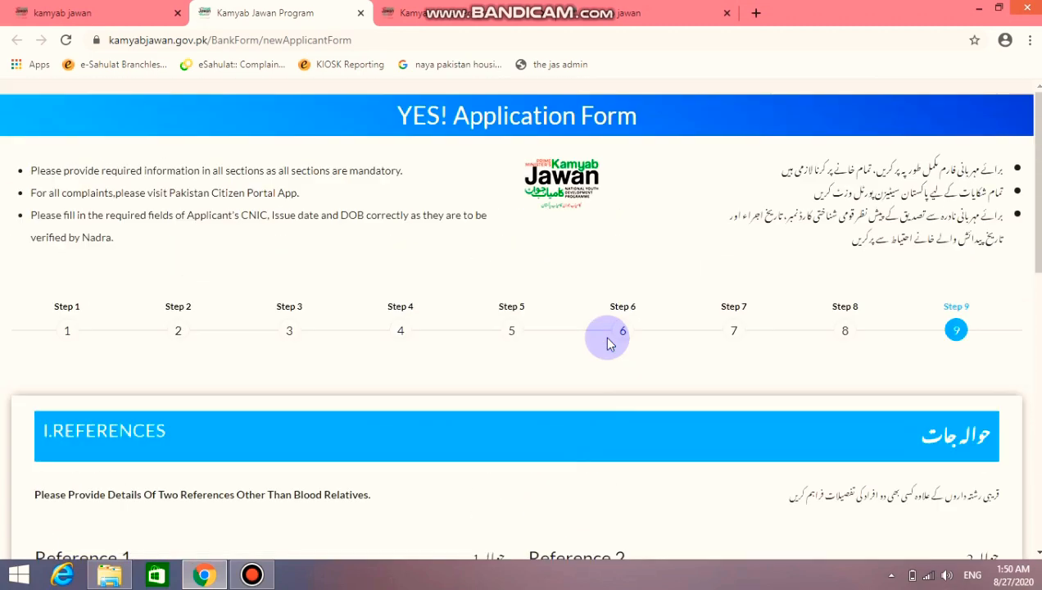